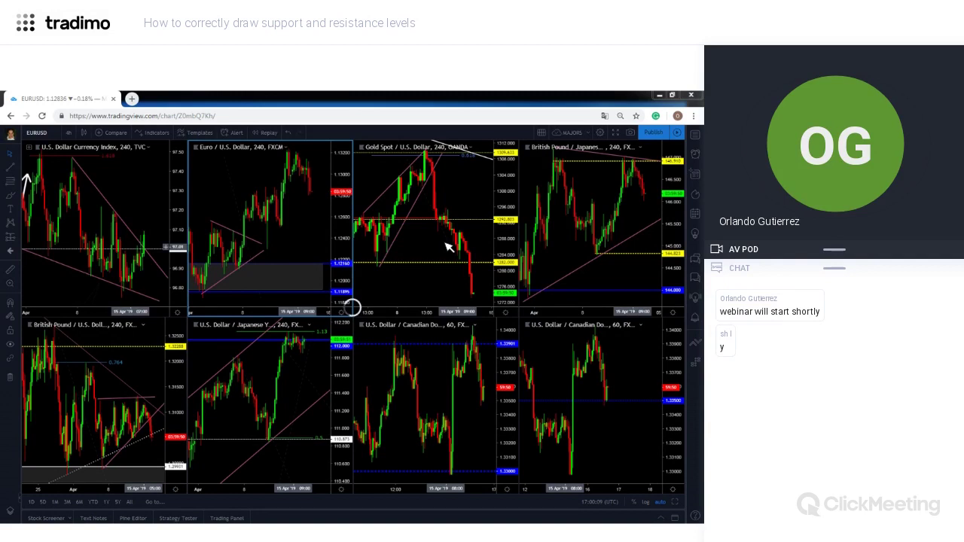
Maximize the Gold Spot / U.S. Dollar chart and delete the volume profile drawing from it.
{"action": "left_click", "coordinate": [519, 211]}
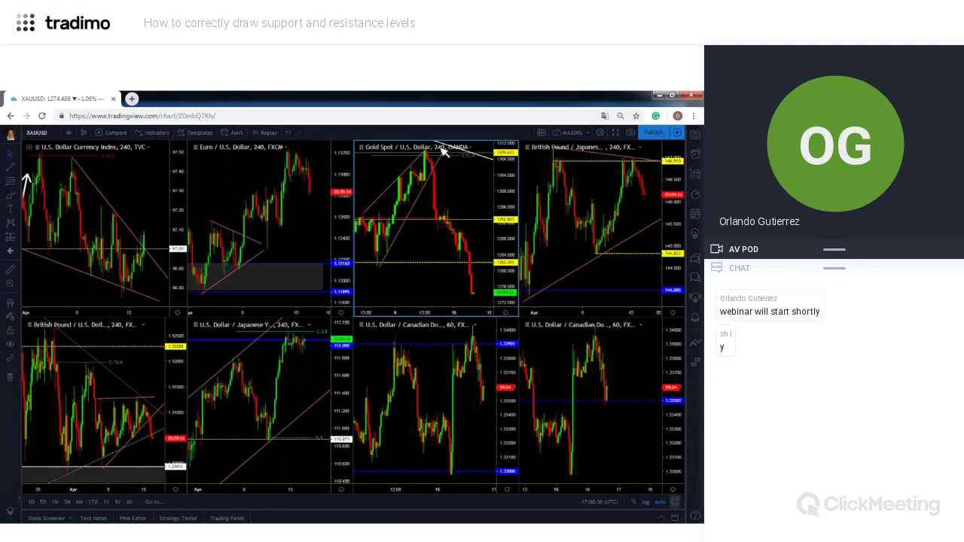
{"action": "key", "text": "alt+Enter"}
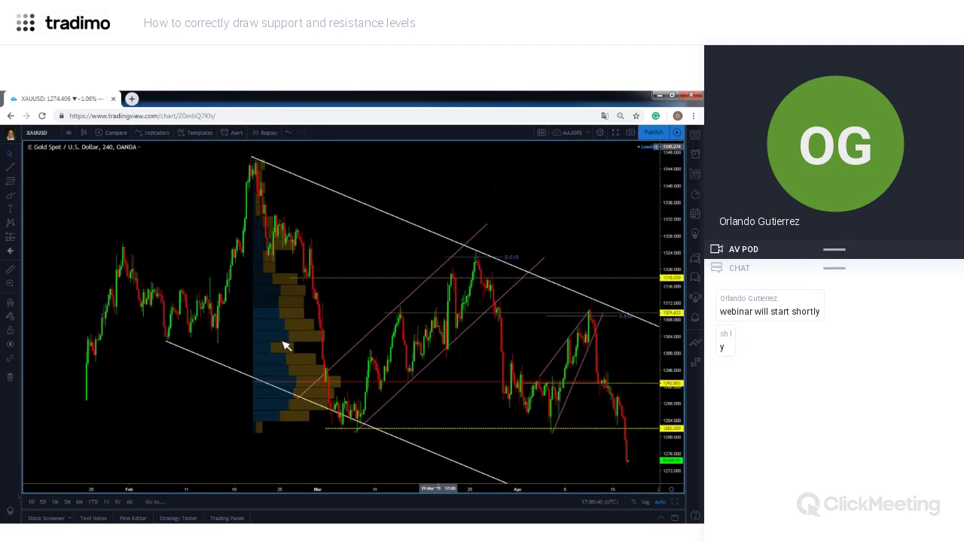
{"action": "left_click", "coordinate": [286, 346]}
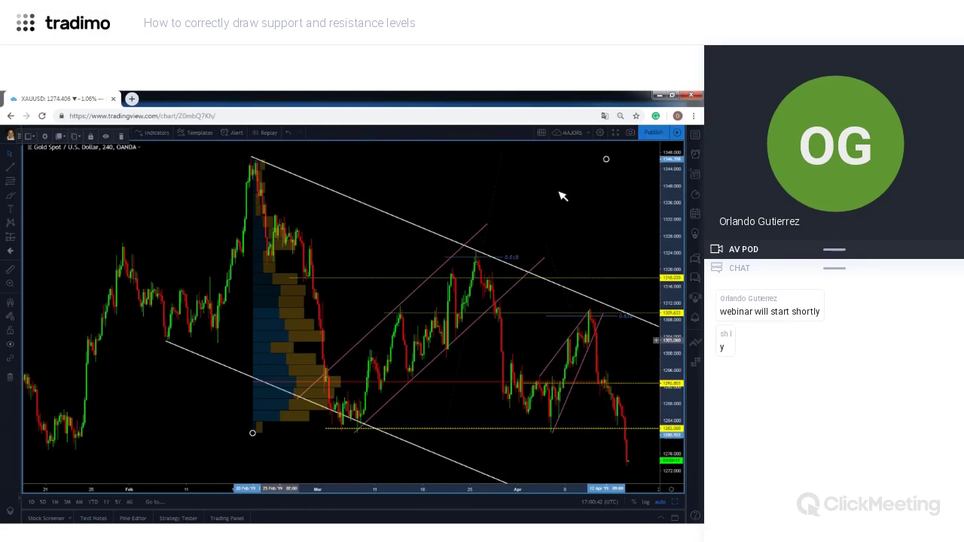
{"action": "key", "text": "Delete"}
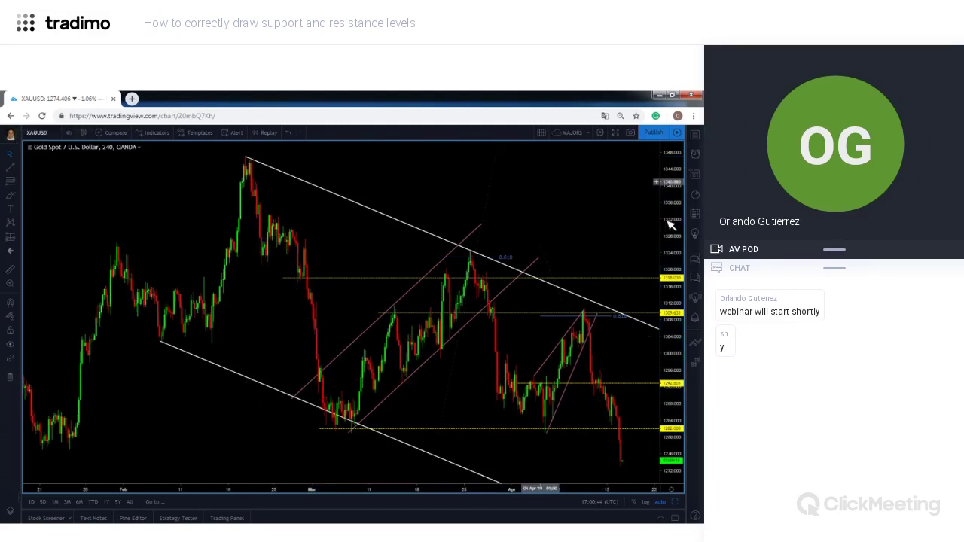
Draw a yellow rectangle around the early-March 2019 lows, from about 1290.1 down to about 1282.6.
{"action": "scroll", "coordinate": [663, 228], "scroll_direction": "right", "scroll_amount": 5}
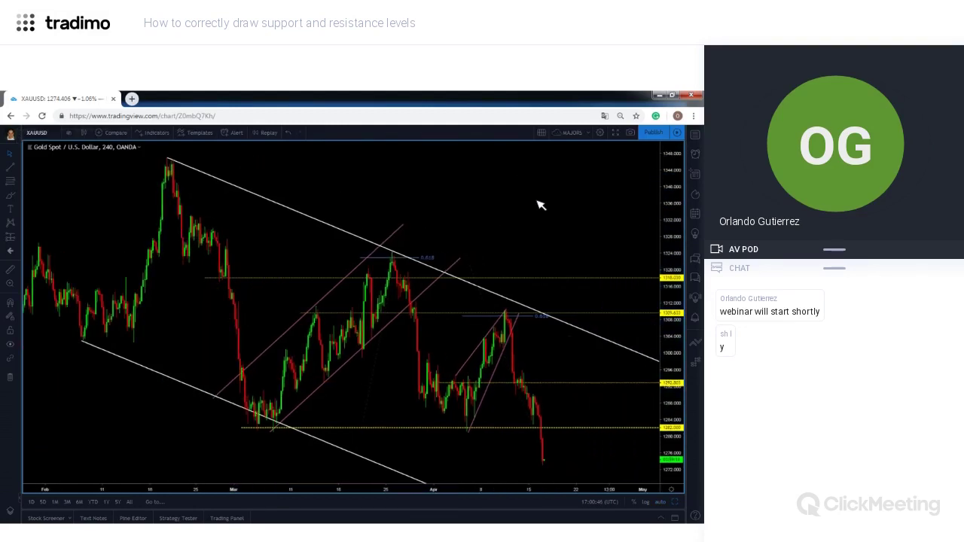
{"action": "scroll", "coordinate": [493, 421], "scroll_direction": "right", "scroll_amount": 2}
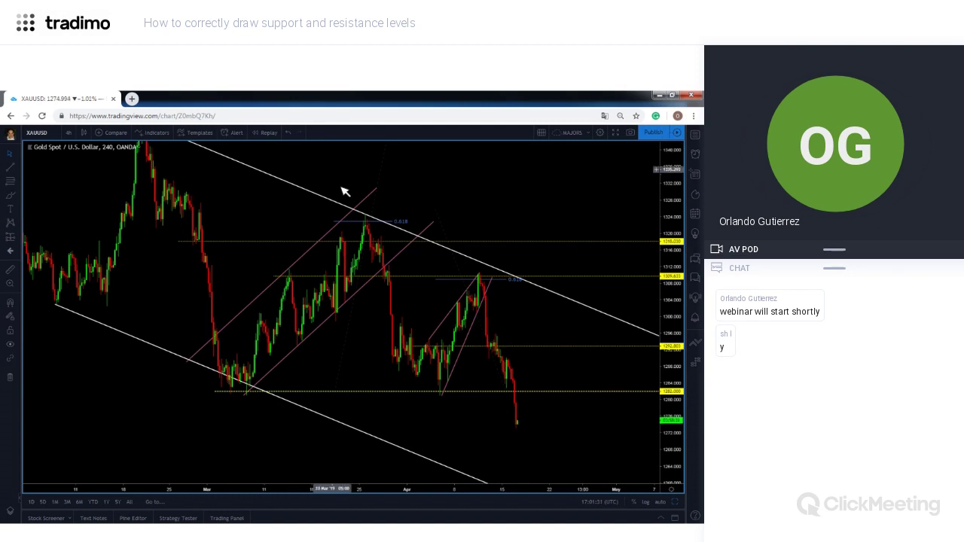
{"action": "left_click_drag", "start_coordinate": [345, 199], "coordinate": [344, 201]}
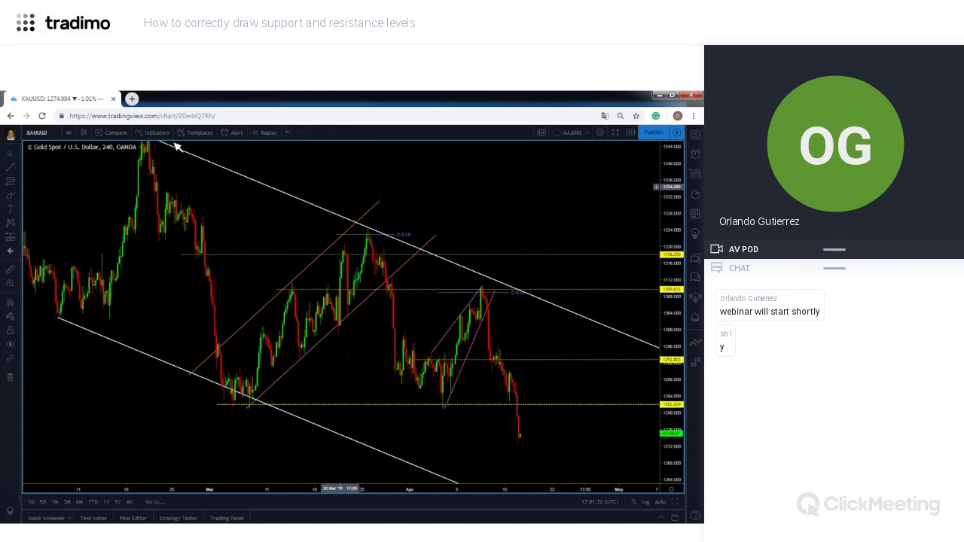
{"action": "left_click_drag", "start_coordinate": [138, 155], "coordinate": [142, 155]}
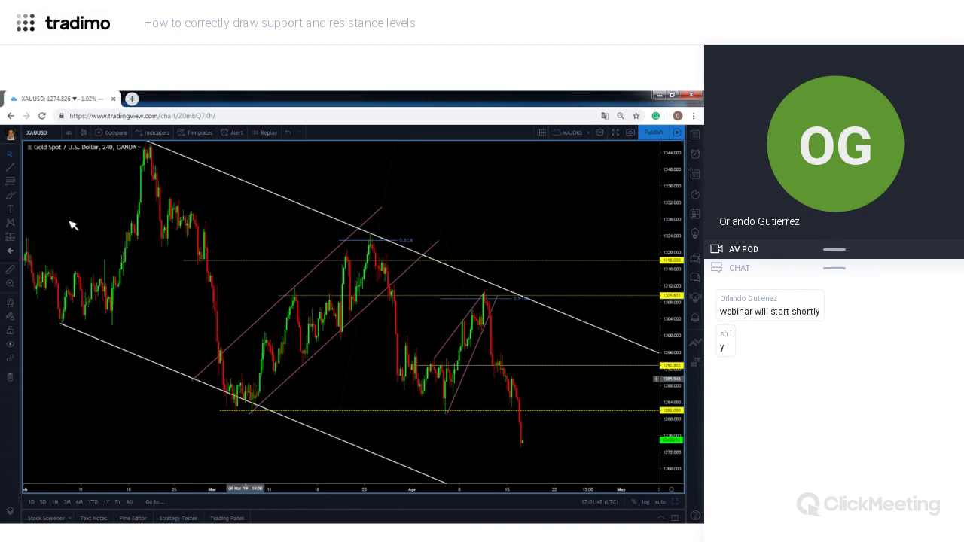
{"action": "left_click", "coordinate": [20, 175]}
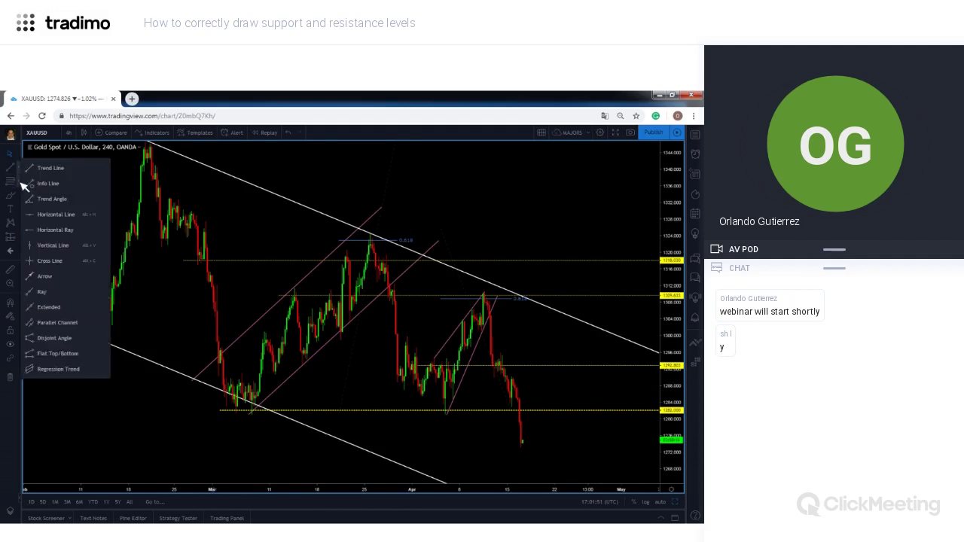
{"action": "left_click", "coordinate": [21, 186]}
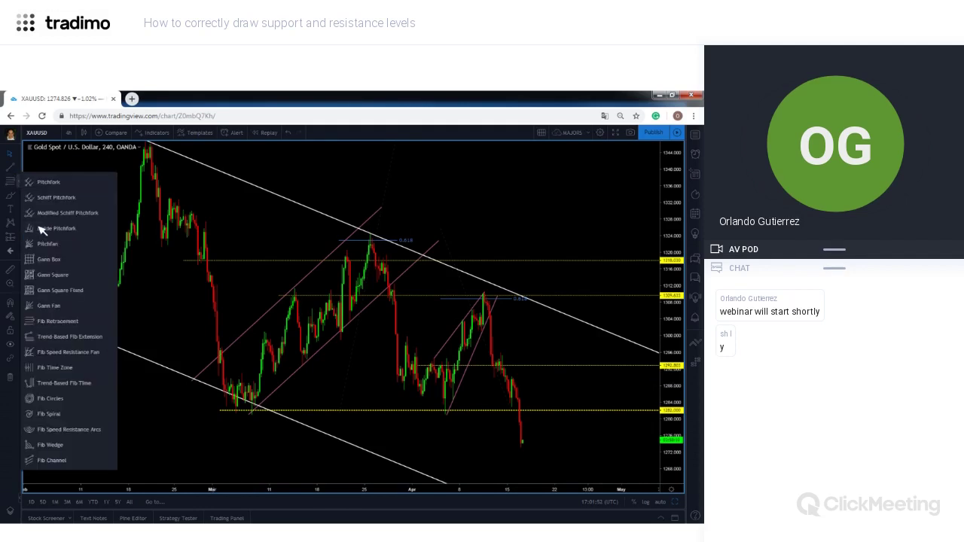
{"action": "left_click", "coordinate": [22, 196]}
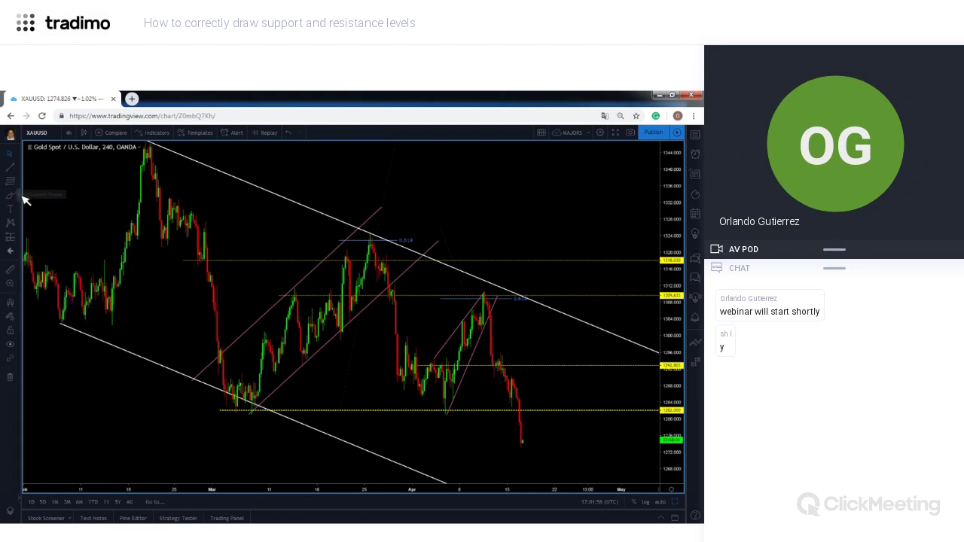
{"action": "left_click", "coordinate": [22, 196]}
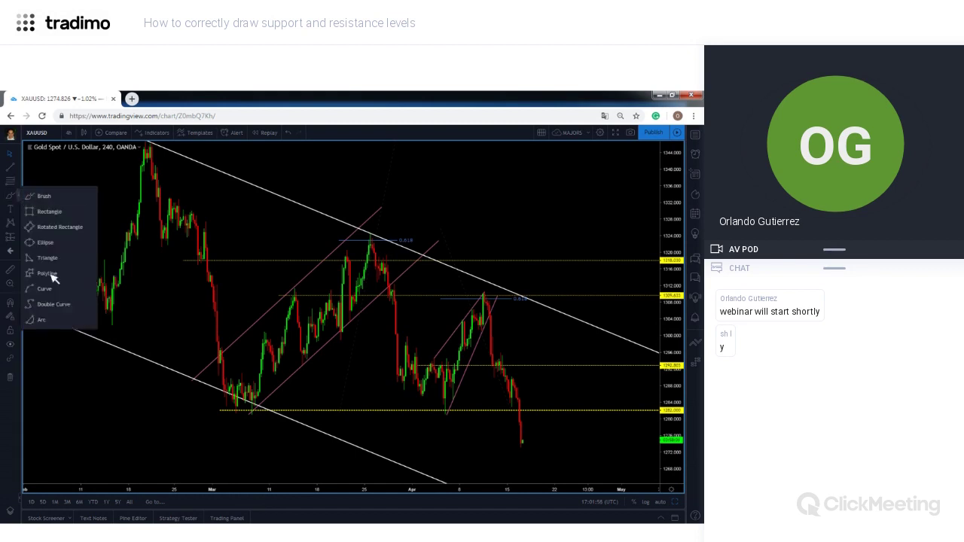
{"action": "left_click", "coordinate": [50, 211]}
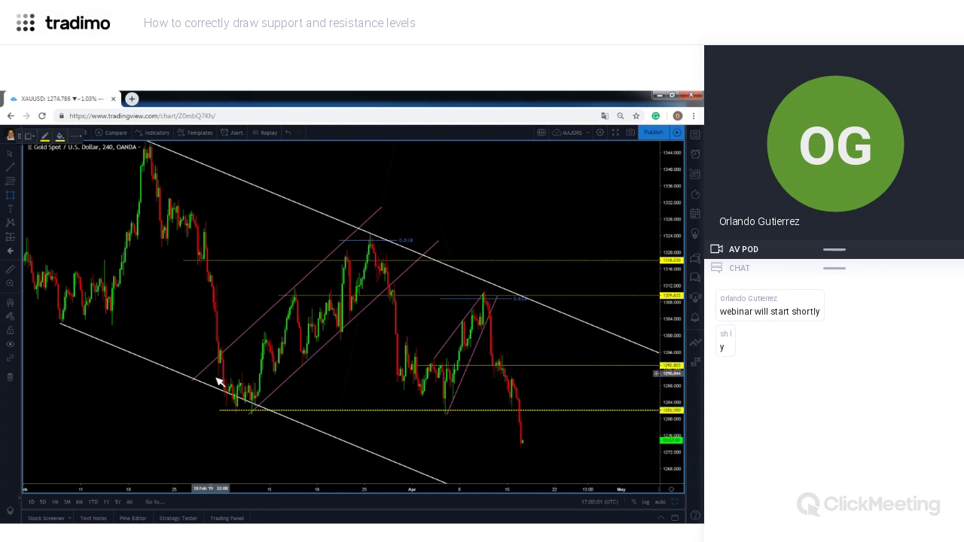
{"action": "left_click_drag", "start_coordinate": [214, 377], "coordinate": [268, 408]}
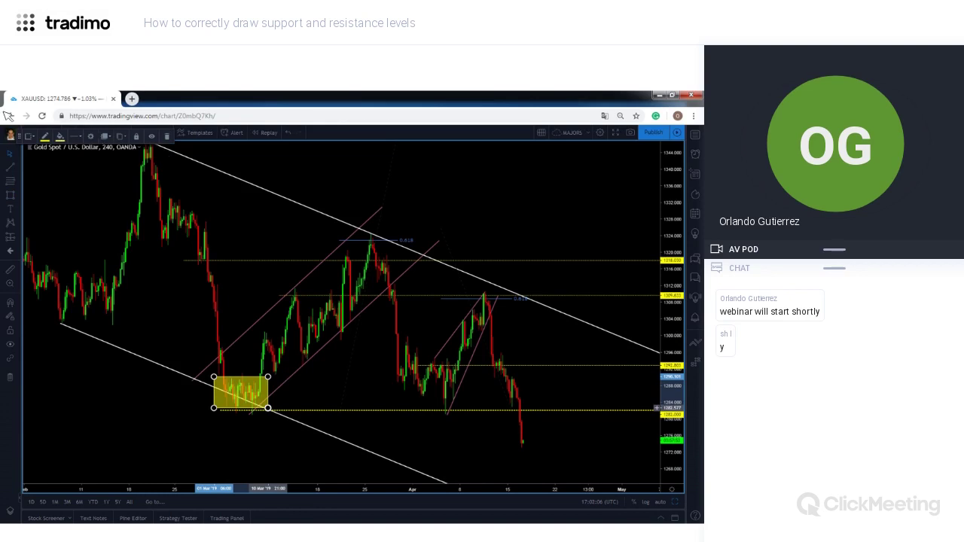
{"action": "left_click", "coordinate": [292, 398]}
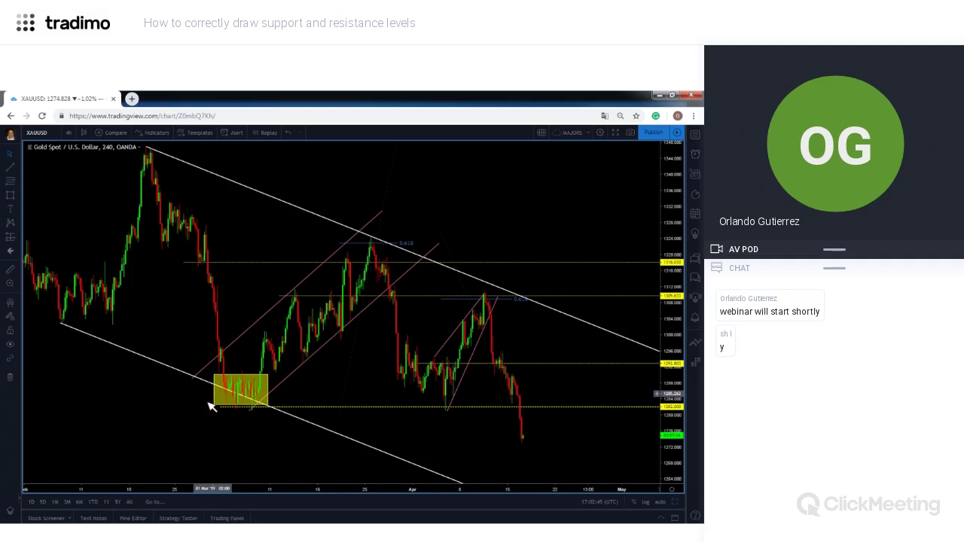
Make the yellow rectangle's border and background colours mostly transparent.
{"action": "left_click", "coordinate": [256, 379]}
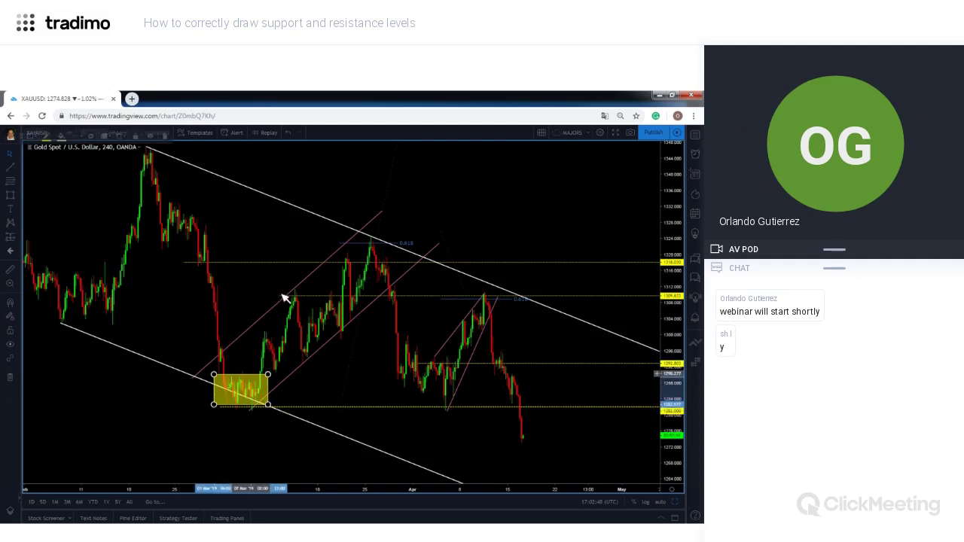
{"action": "left_click", "coordinate": [331, 317]}
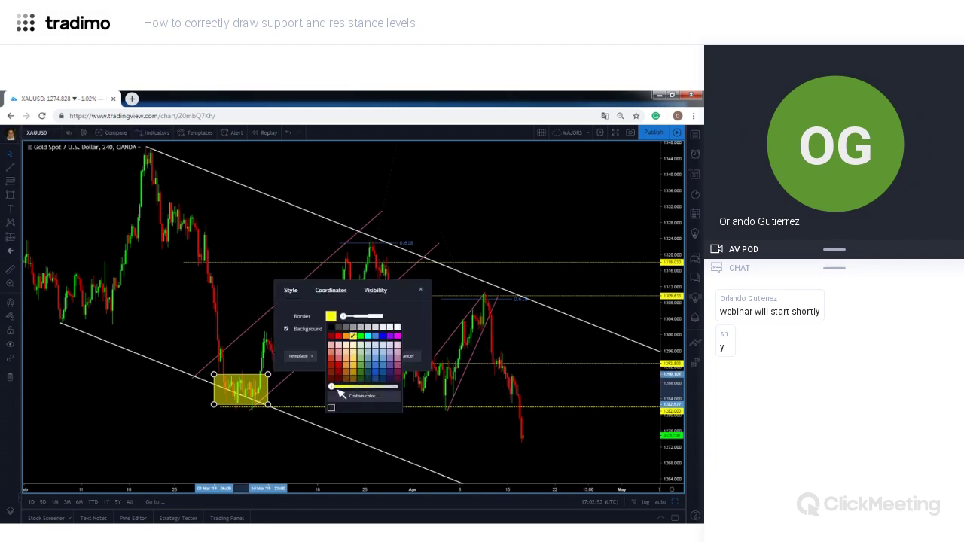
{"action": "left_click", "coordinate": [357, 387]}
{"action": "left_click", "coordinate": [391, 387]}
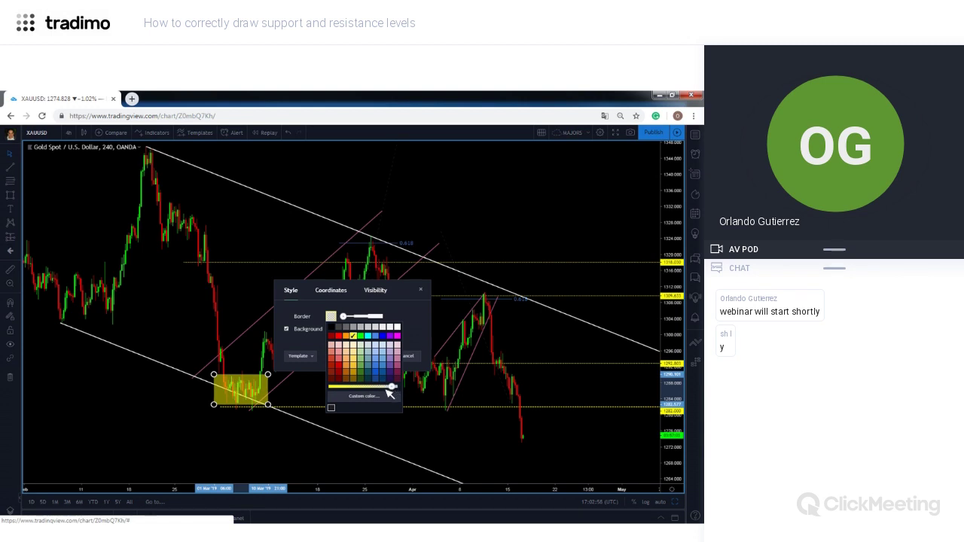
{"action": "left_click", "coordinate": [385, 388]}
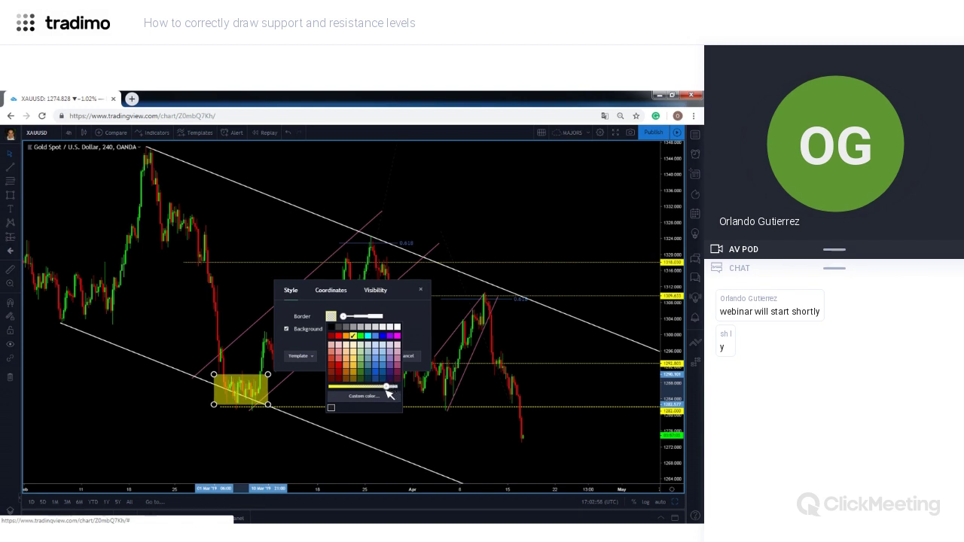
{"action": "left_click", "coordinate": [424, 317]}
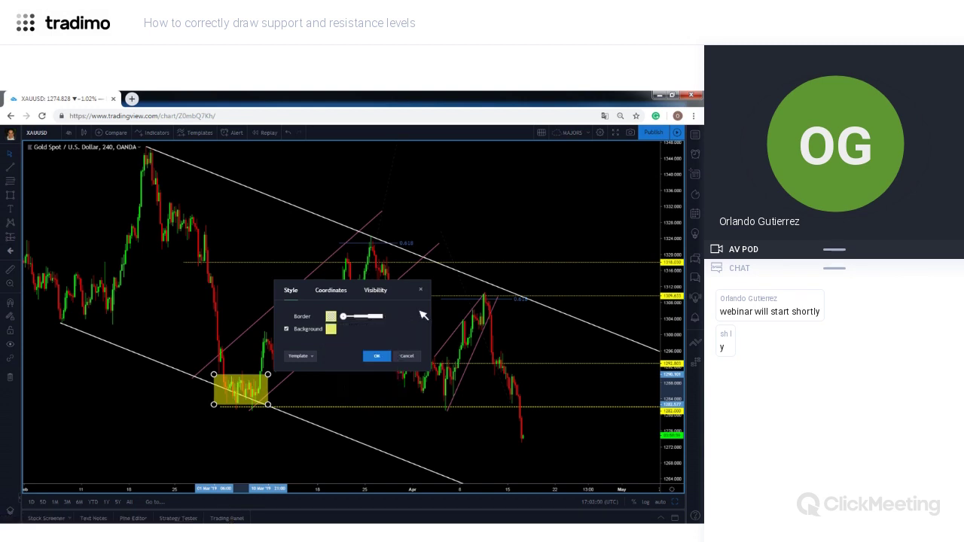
{"action": "left_click", "coordinate": [336, 331]}
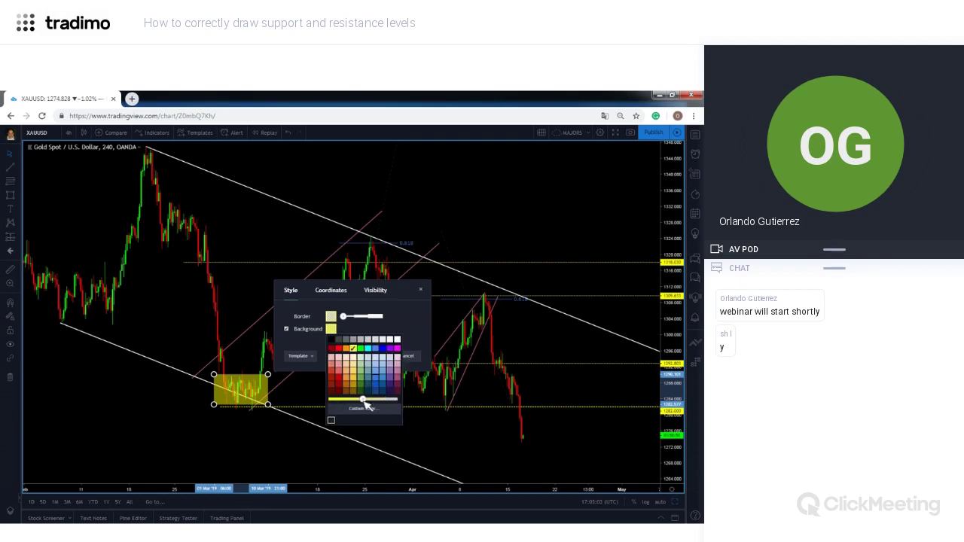
{"action": "left_click_drag", "start_coordinate": [375, 406], "coordinate": [386, 403]}
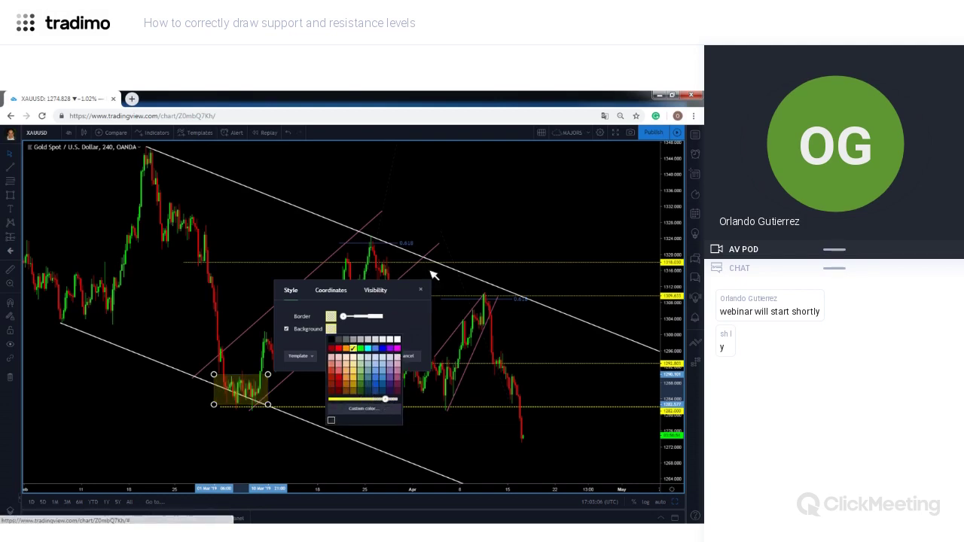
{"action": "left_click", "coordinate": [202, 355]}
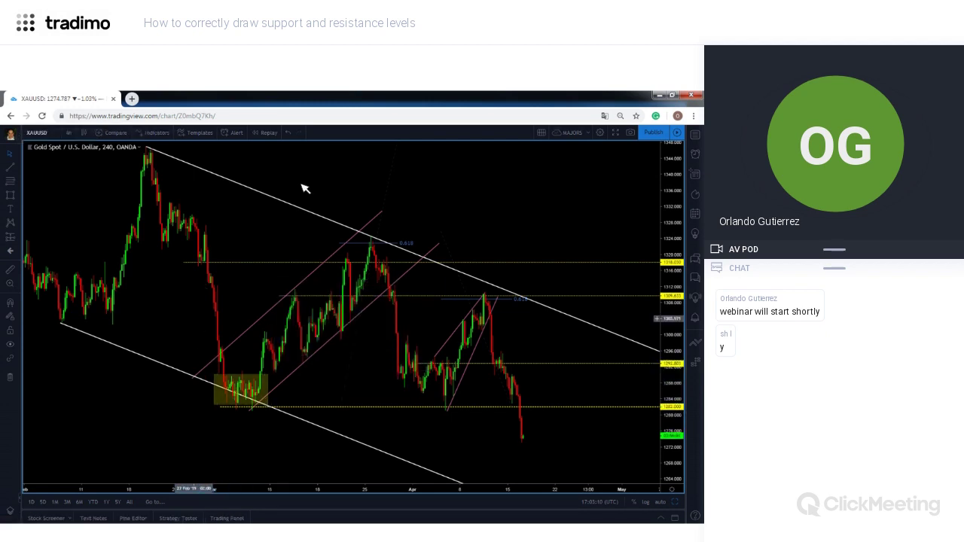
Examine the price drop into the highlighted early-March zone and the price swings that follow through mid-April.
{"action": "scroll", "coordinate": [347, 186], "scroll_direction": "up", "scroll_amount": 2}
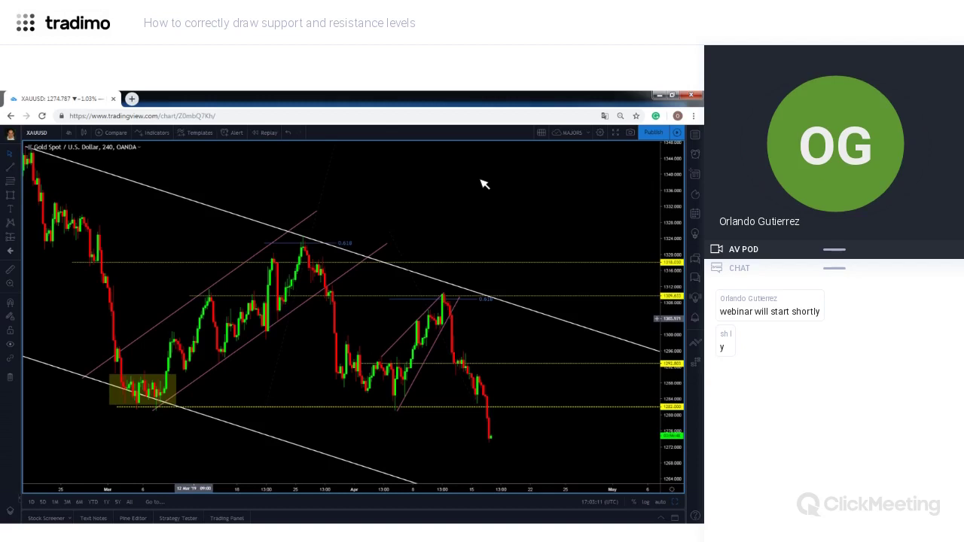
{"action": "scroll", "coordinate": [485, 184], "scroll_direction": "up", "scroll_amount": 1}
{"action": "scroll", "coordinate": [485, 185], "scroll_direction": "left", "scroll_amount": 2}
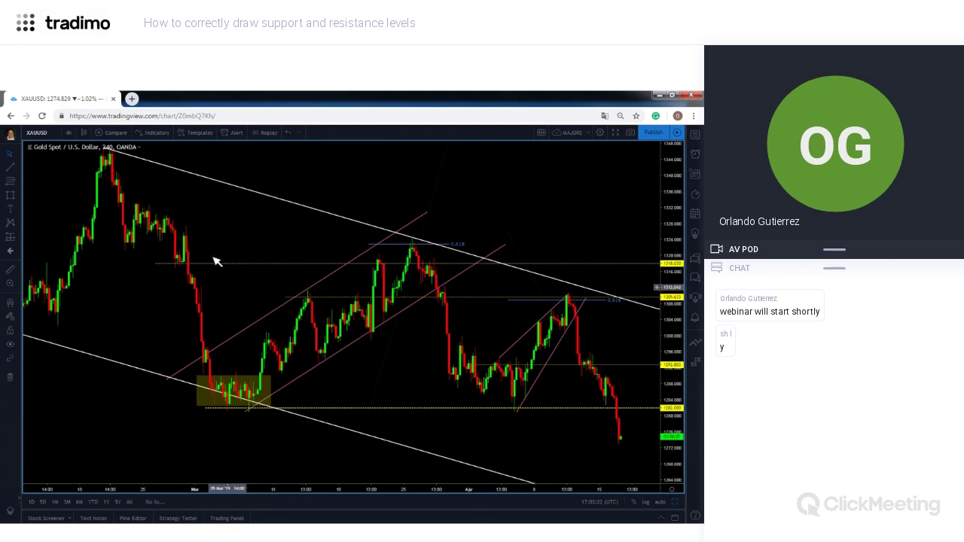
{"action": "left_click", "coordinate": [220, 342]}
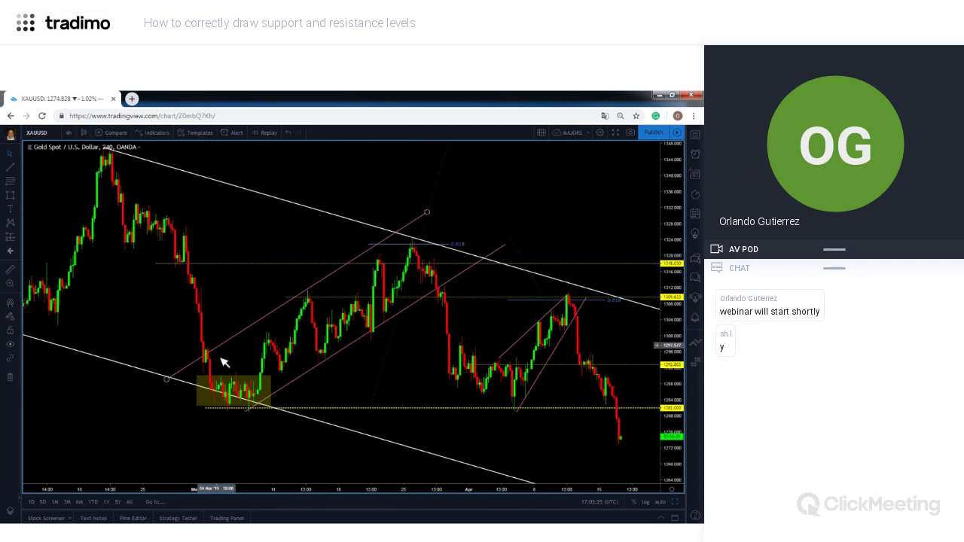
{"action": "left_click", "coordinate": [223, 364]}
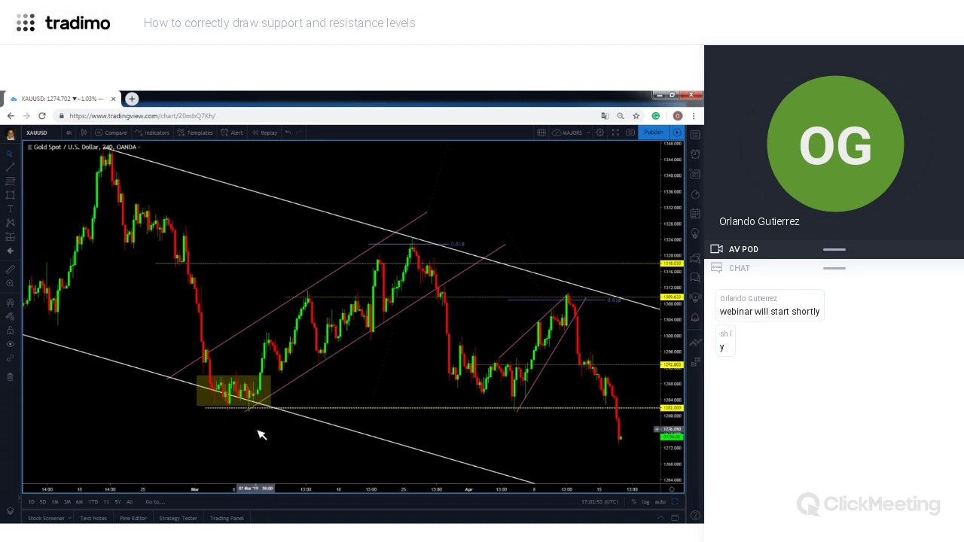
{"action": "left_click", "coordinate": [224, 398]}
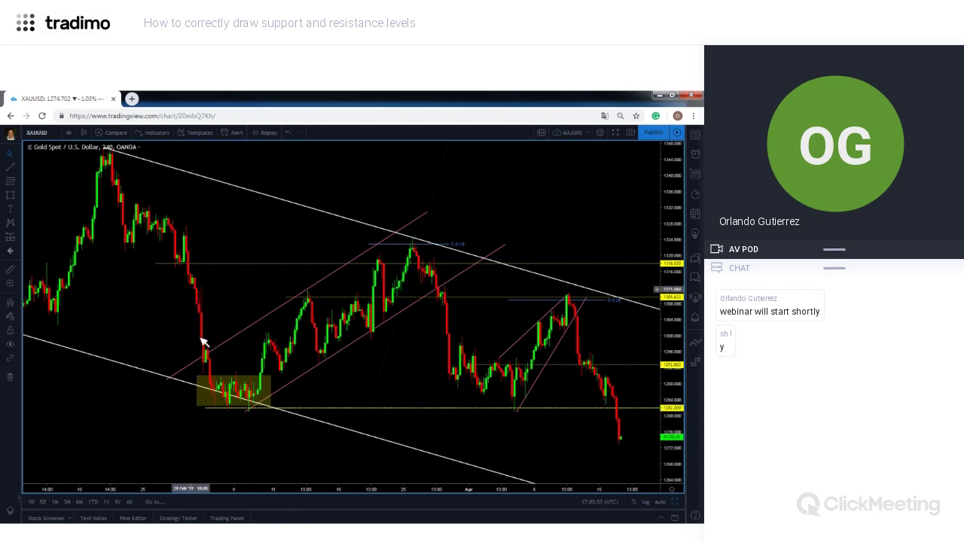
{"action": "left_click", "coordinate": [210, 366]}
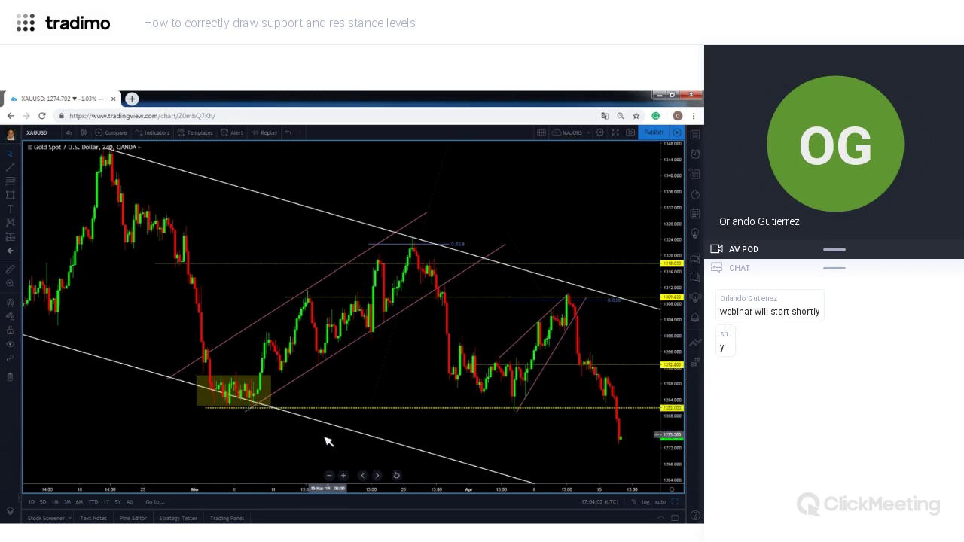
{"action": "left_click", "coordinate": [248, 403]}
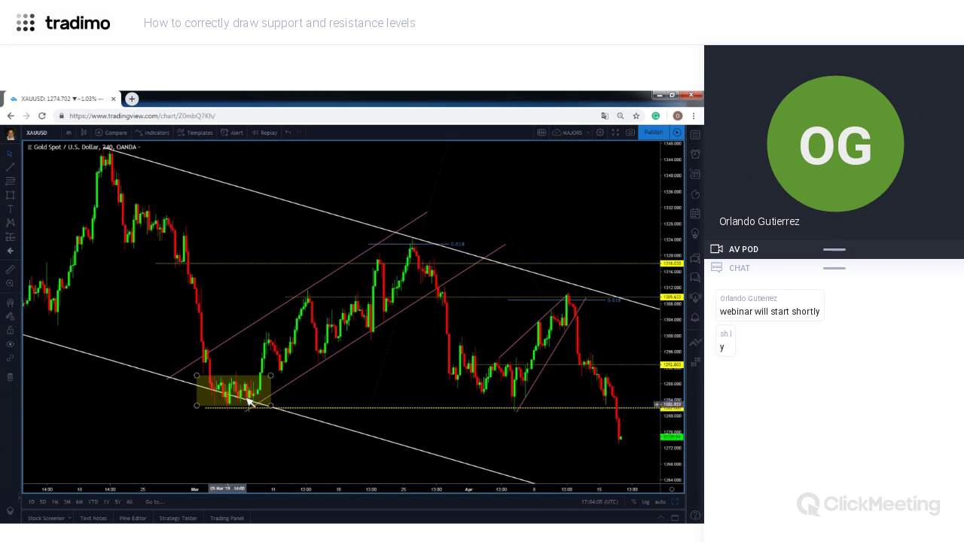
{"action": "left_click", "coordinate": [255, 399]}
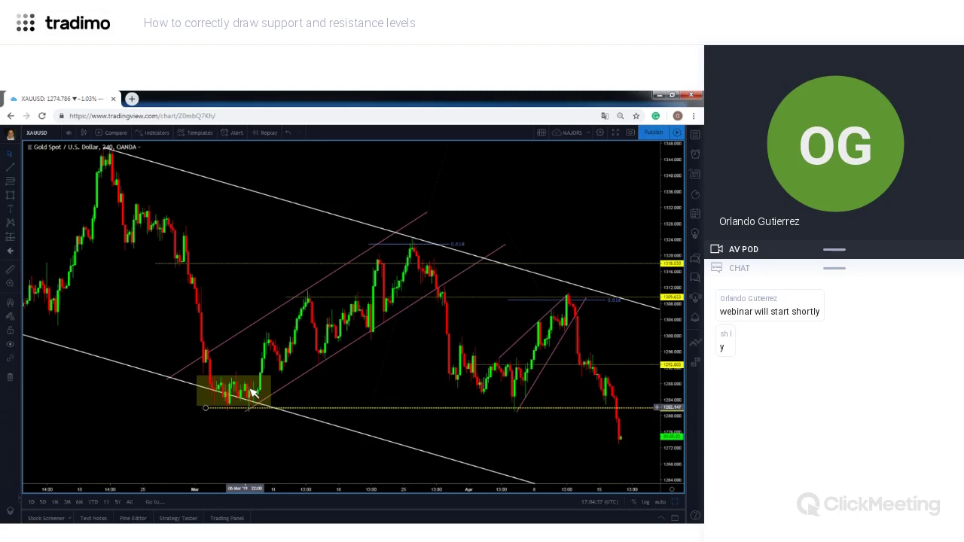
{"action": "left_click", "coordinate": [250, 408]}
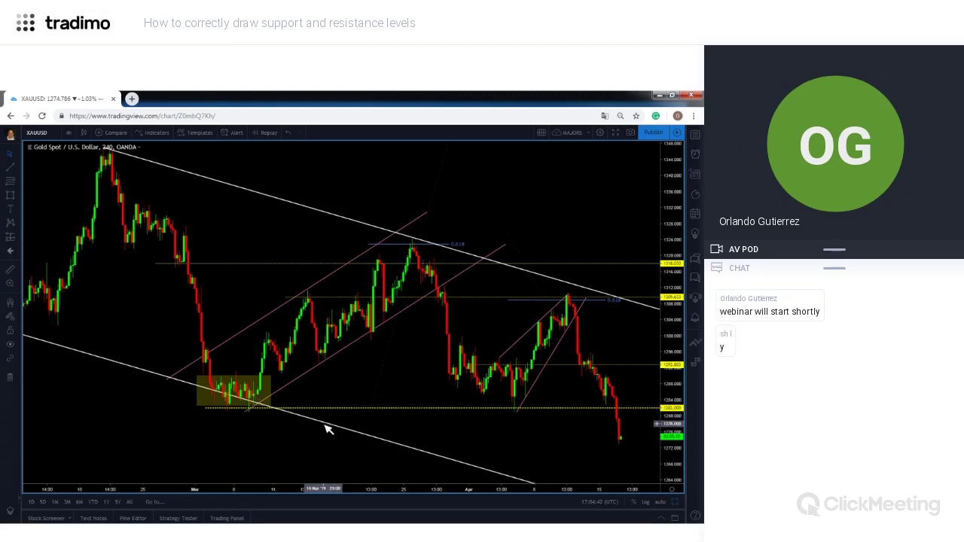
{"action": "key", "text": "Right"}
{"action": "key", "text": "Right"}
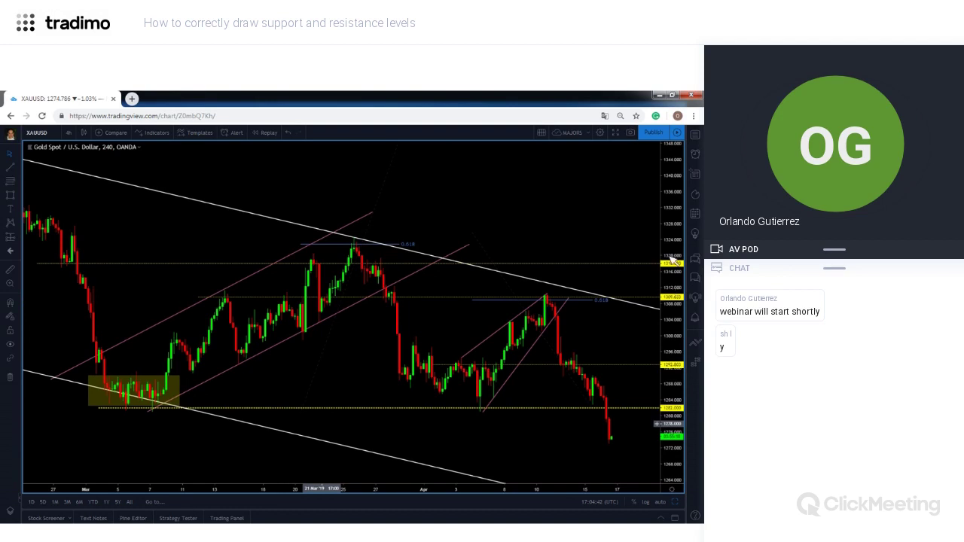
{"action": "key", "text": "Right"}
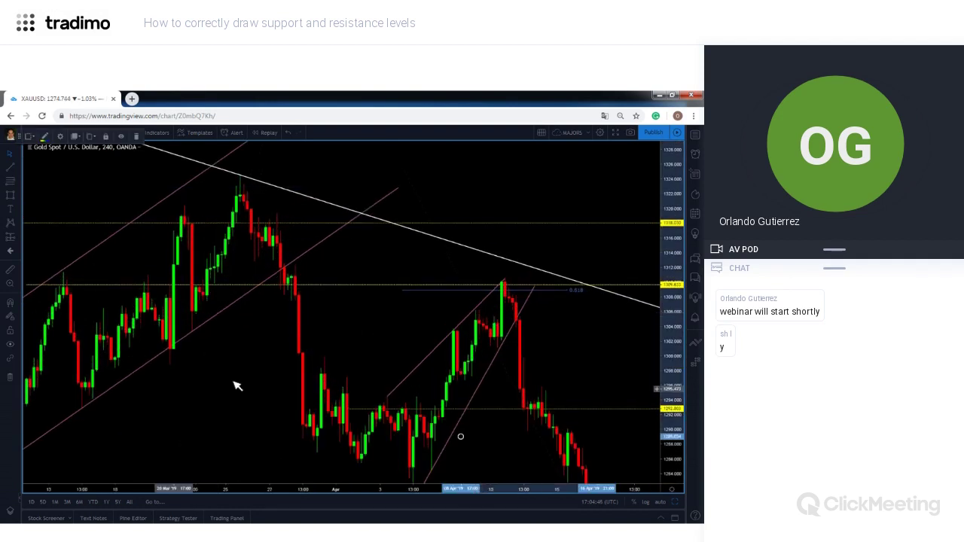
{"action": "left_click", "coordinate": [371, 346]}
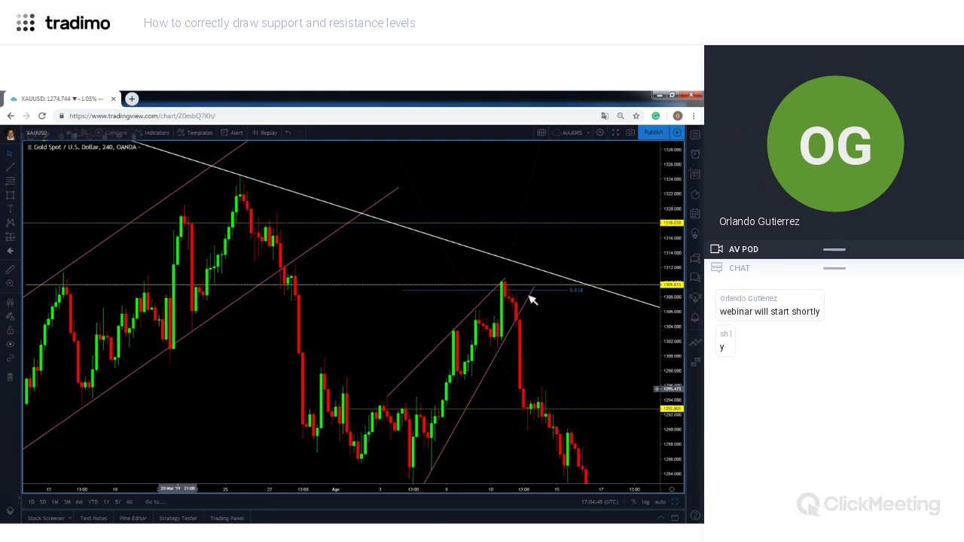
Draw a white arrow beneath the yellow rectangle, from about 1276.3 up to about 1280.7, pointing at the 7 March low.
{"action": "key", "text": "Left"}
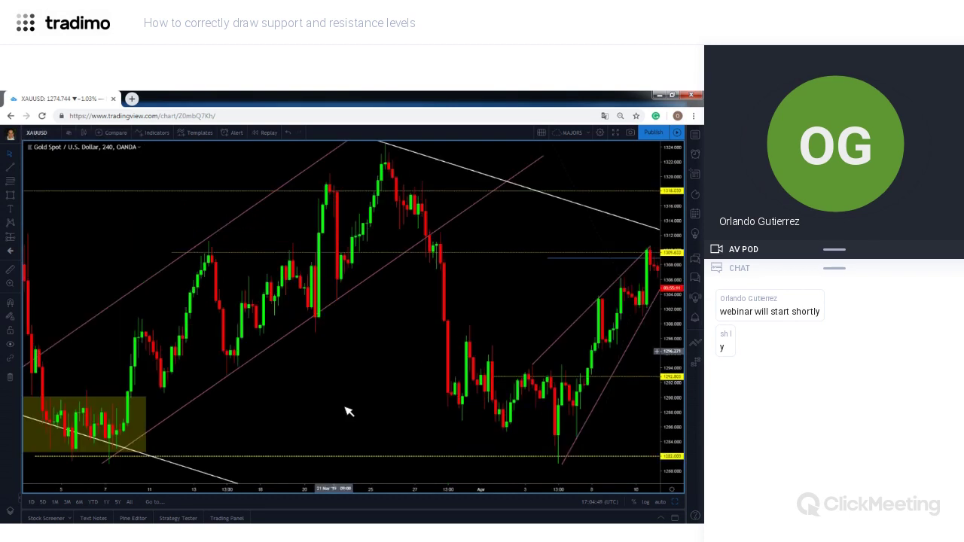
{"action": "key", "text": "Left"}
{"action": "key", "text": "Left"}
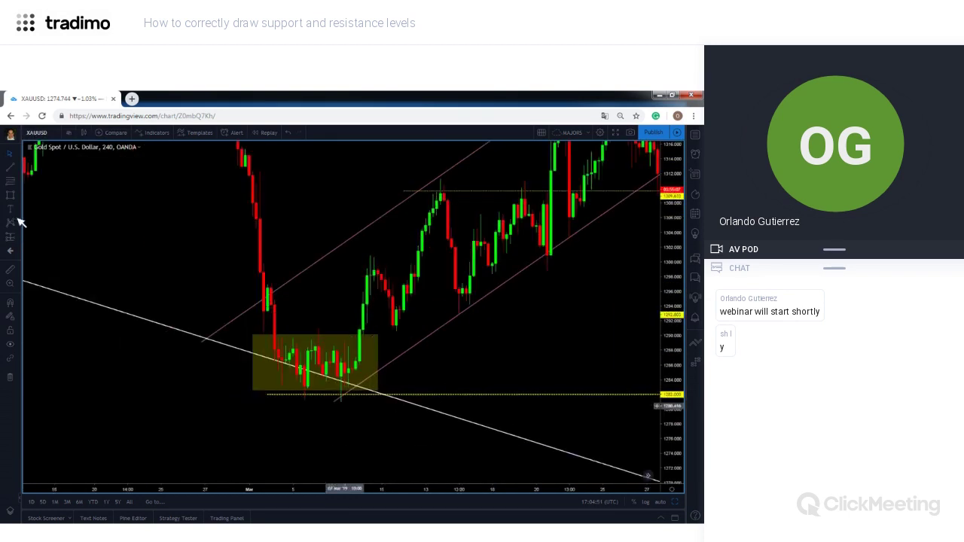
{"action": "left_click", "coordinate": [23, 170]}
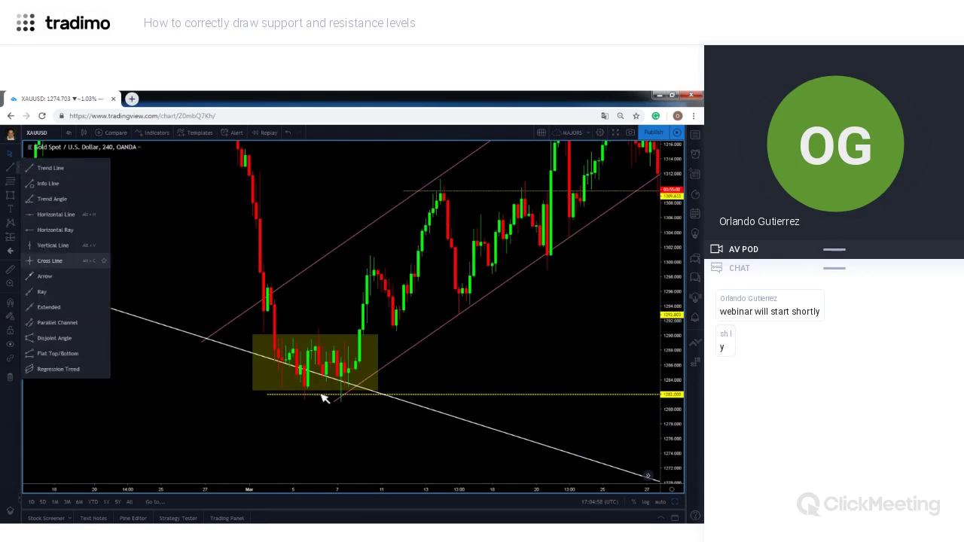
{"action": "left_click", "coordinate": [345, 411]}
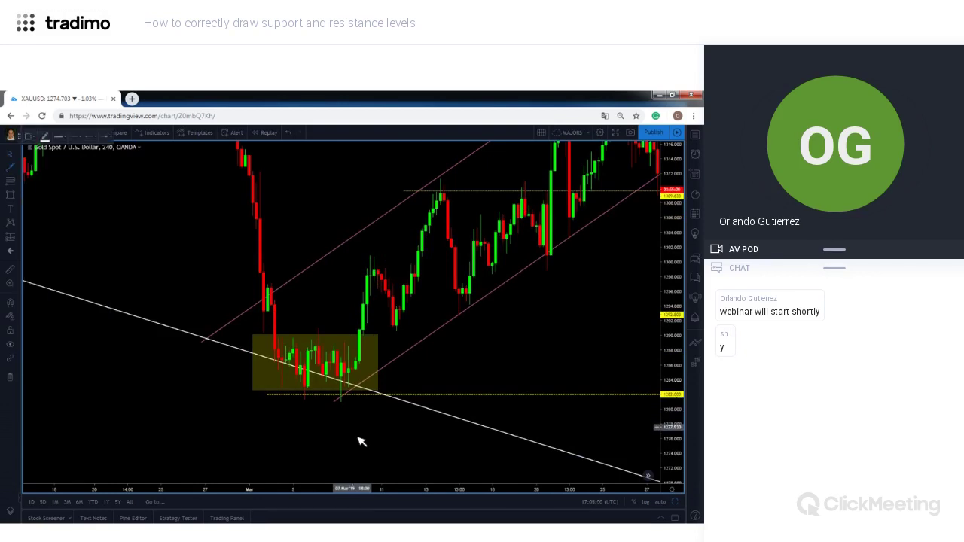
{"action": "left_click", "coordinate": [355, 436]}
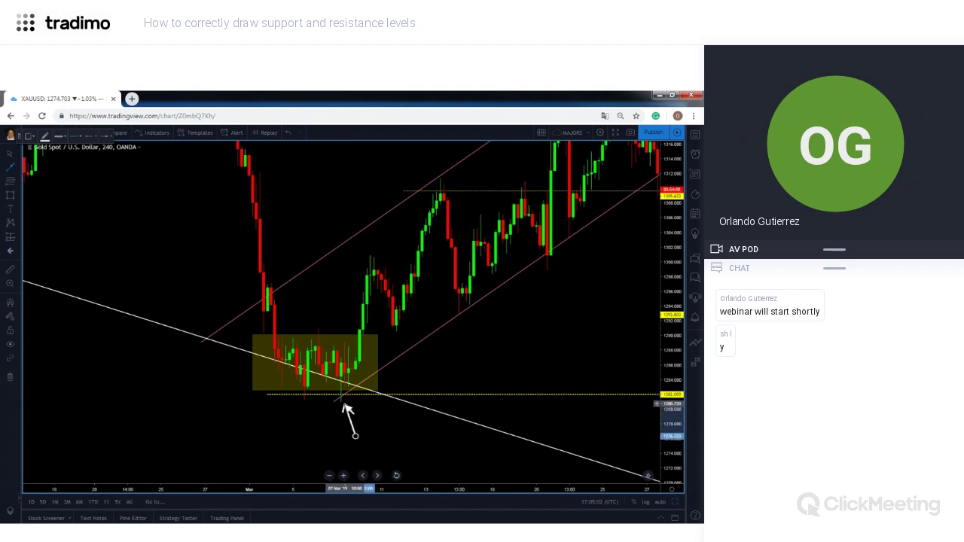
{"action": "left_click", "coordinate": [392, 433]}
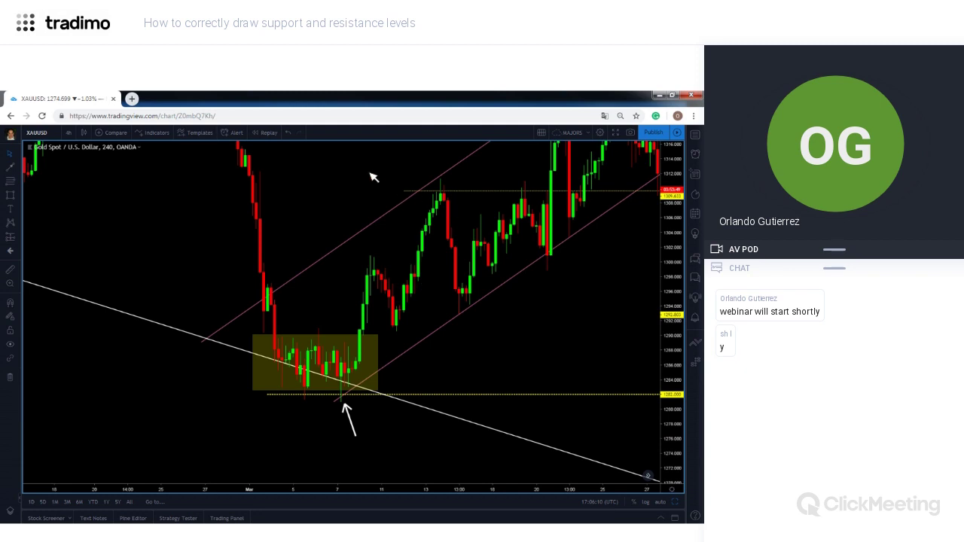
Duplicate the white arrow and place the copy beneath the 4 April low, with its tip at about 1281.2.
{"action": "scroll", "coordinate": [249, 186], "scroll_direction": "down", "scroll_amount": 2}
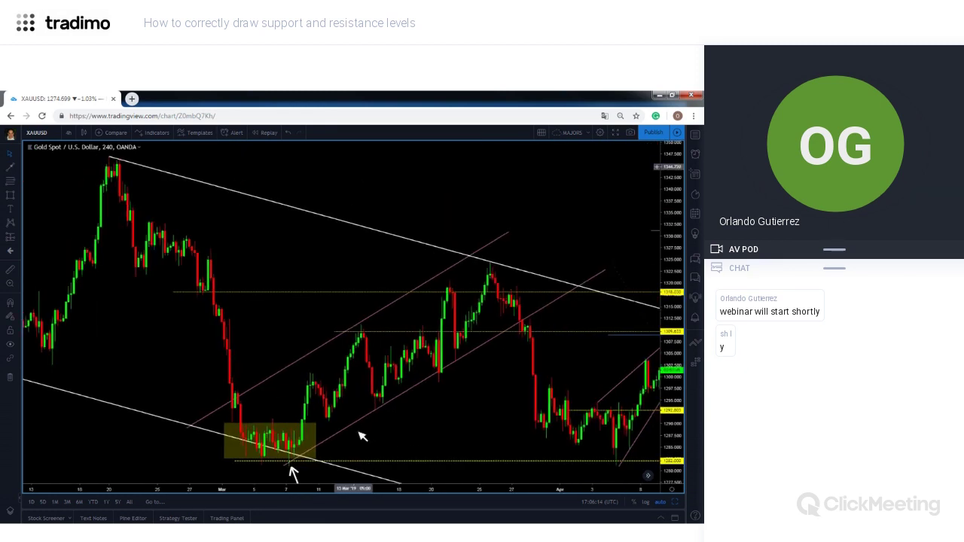
{"action": "left_click_drag", "start_coordinate": [363, 437], "coordinate": [329, 437]}
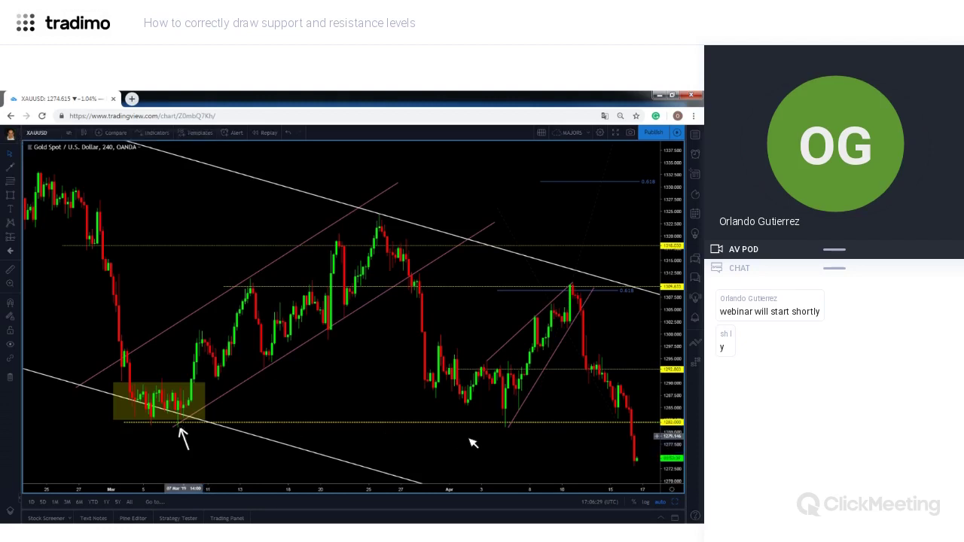
{"action": "left_click", "coordinate": [345, 445]}
{"action": "mouse_move", "coordinate": [344, 445]}
{"action": "left_mouse_down"}
{"action": "mouse_move", "coordinate": [415, 445]}
{"action": "mouse_move", "coordinate": [407, 448]}
{"action": "left_mouse_up"}
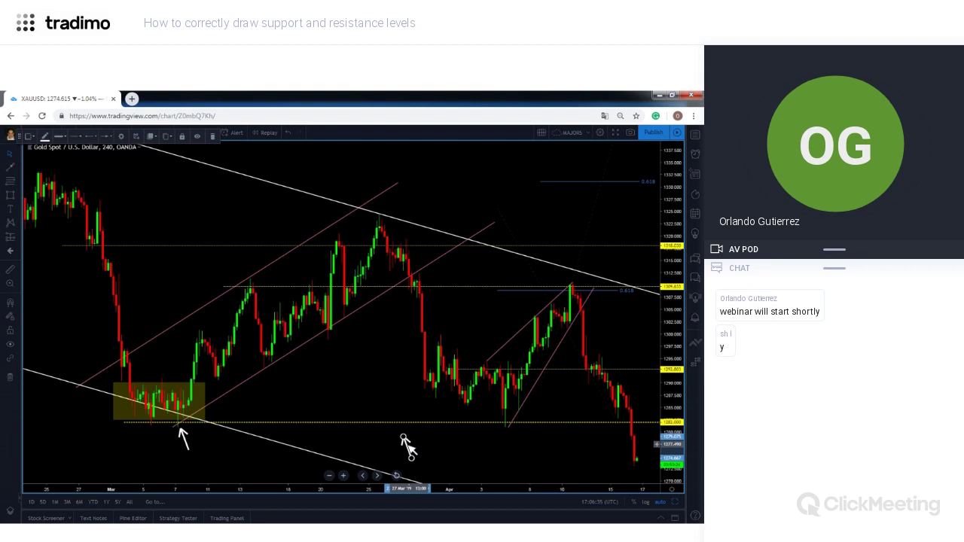
{"action": "left_click", "coordinate": [512, 442]}
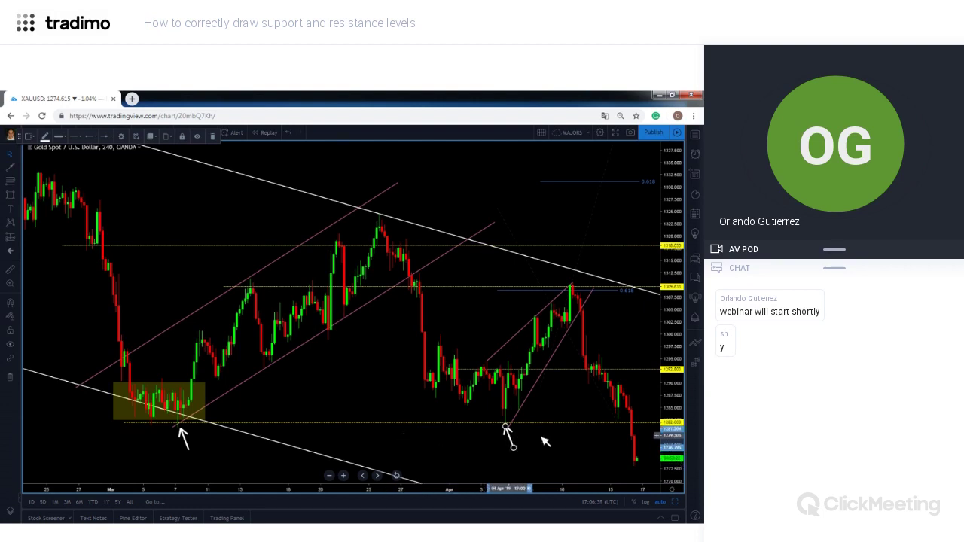
{"action": "left_click", "coordinate": [452, 380]}
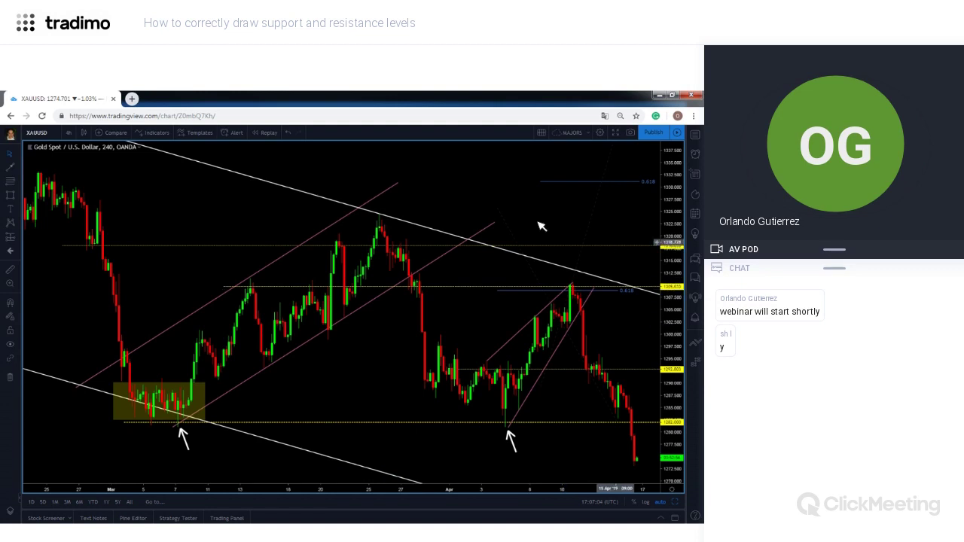
Examine the two arrow-marked lows along the 1282 support level and the early-March drop leading into the yellow zone.
{"action": "scroll", "coordinate": [415, 439], "scroll_direction": "down", "scroll_amount": 1}
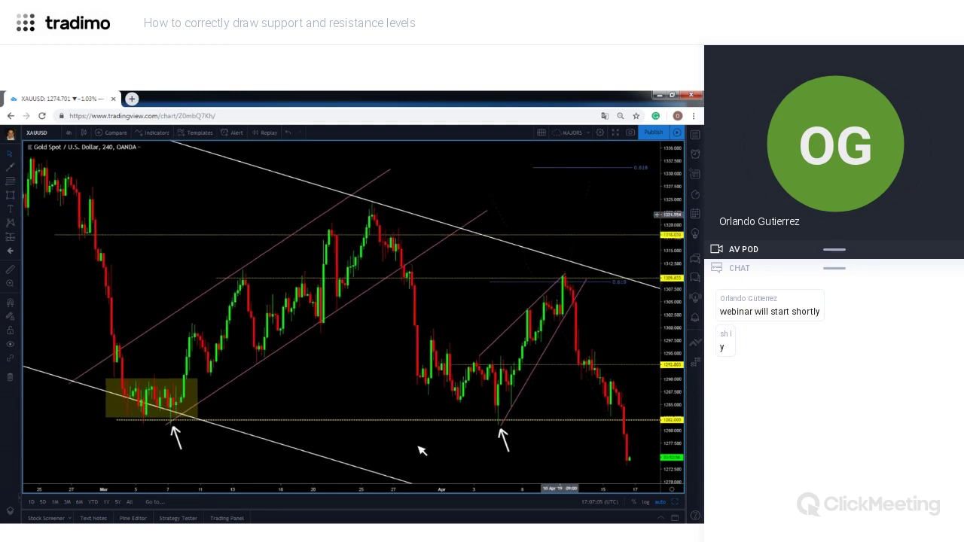
{"action": "scroll", "coordinate": [602, 455], "scroll_direction": "down", "scroll_amount": 1}
{"action": "scroll", "coordinate": [618, 448], "scroll_direction": "right", "scroll_amount": 1}
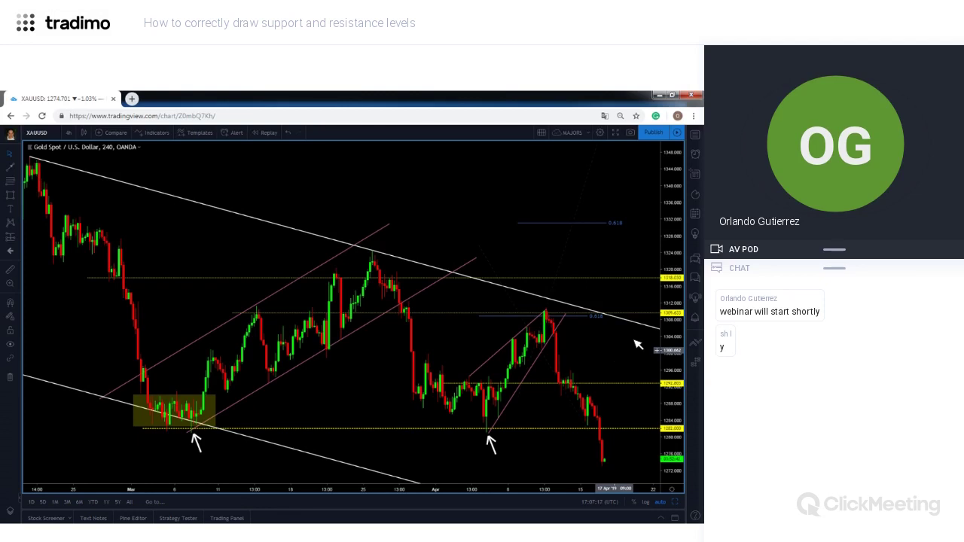
{"action": "left_click", "coordinate": [258, 395]}
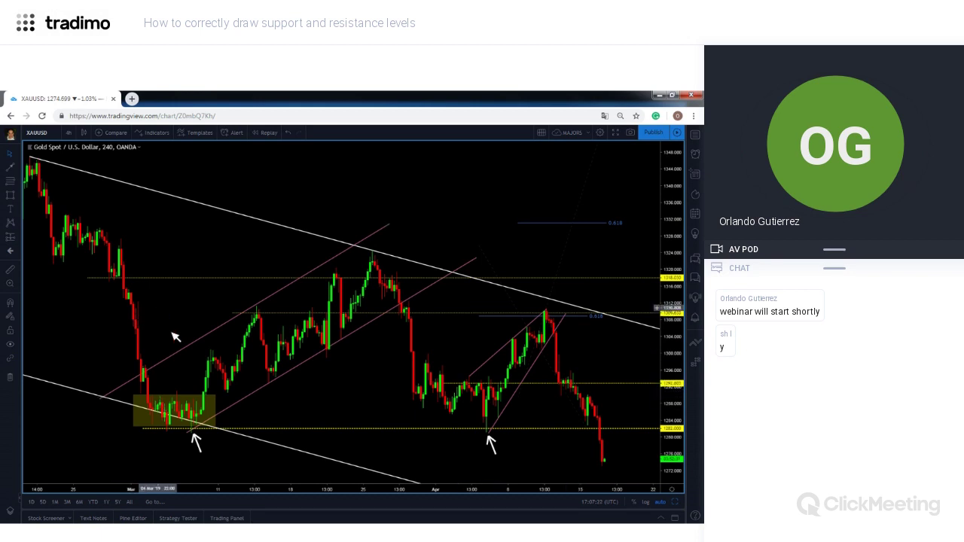
{"action": "left_click_drag", "start_coordinate": [234, 329], "coordinate": [240, 332]}
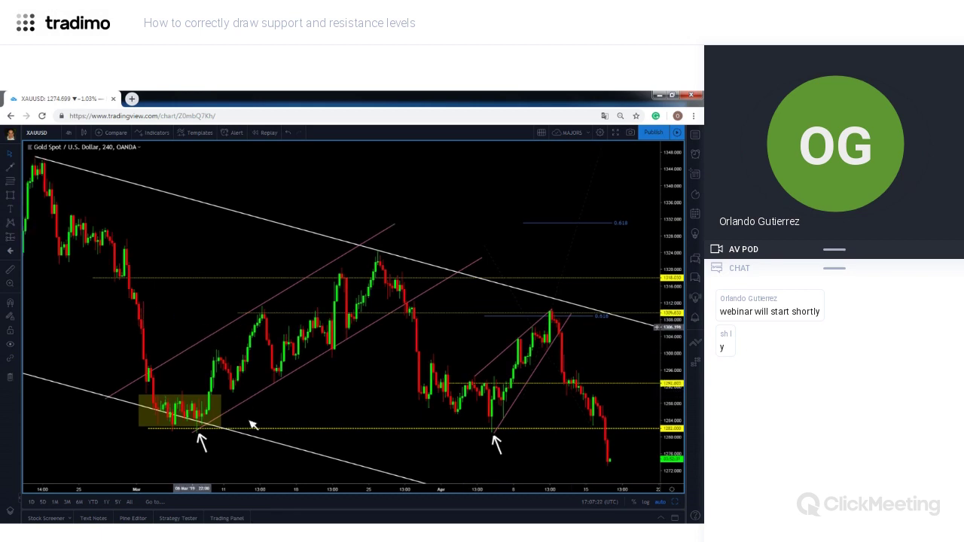
{"action": "scroll", "coordinate": [251, 424], "scroll_direction": "left", "scroll_amount": 4}
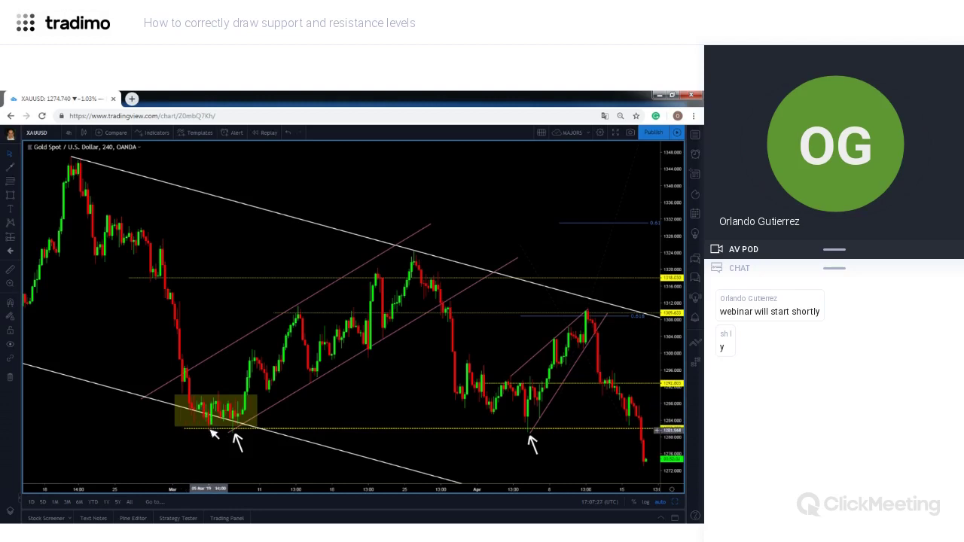
{"action": "left_click", "coordinate": [232, 430]}
{"action": "mouse_move", "coordinate": [232, 430]}
{"action": "left_mouse_down"}
{"action": "mouse_move", "coordinate": [232, 400]}
{"action": "mouse_move", "coordinate": [232, 429]}
{"action": "left_mouse_up"}
{"action": "left_click", "coordinate": [179, 369]}
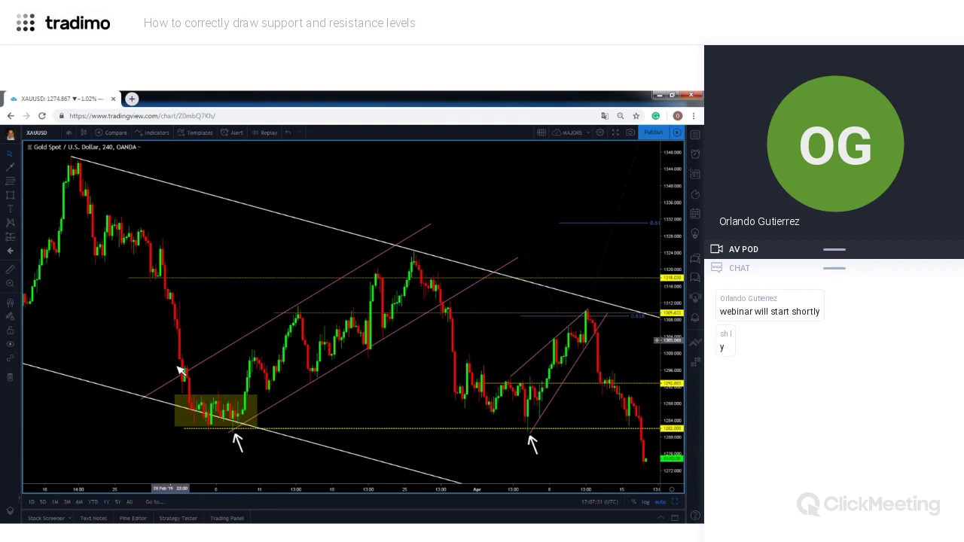
Draw a short descending trend line over the early-March highs, from 6 March at about 1291 to 12 March at about 1285.
{"action": "left_click", "coordinate": [19, 167]}
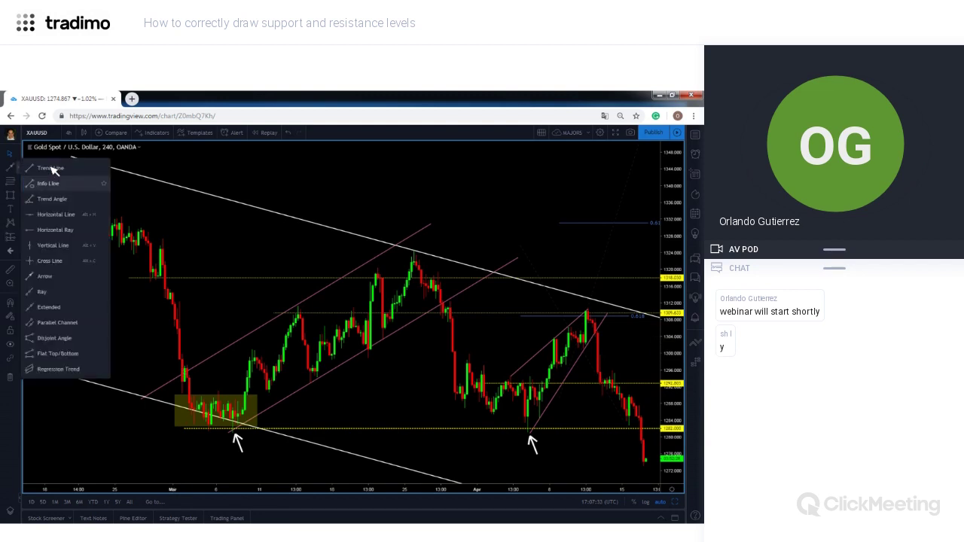
{"action": "left_click", "coordinate": [201, 387]}
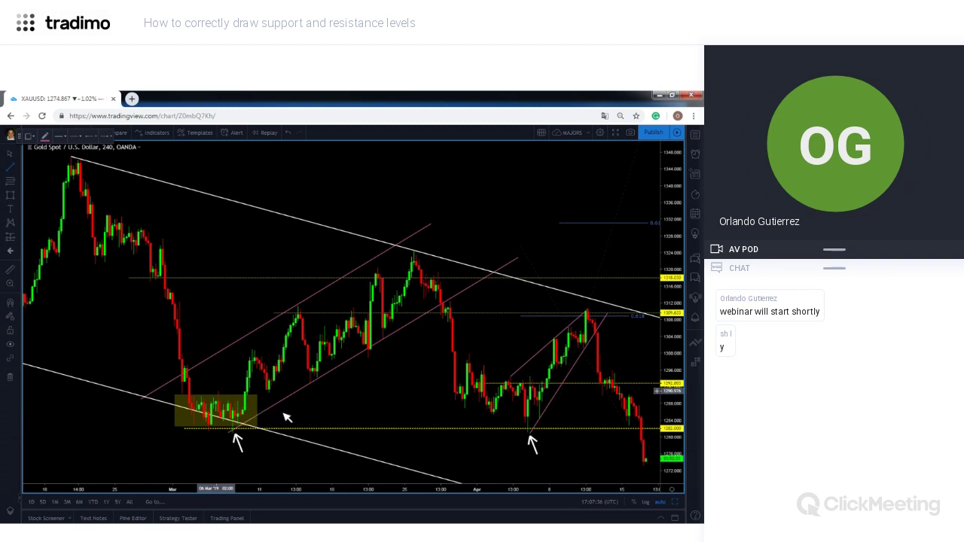
{"action": "left_click", "coordinate": [215, 391]}
{"action": "left_click", "coordinate": [273, 416]}
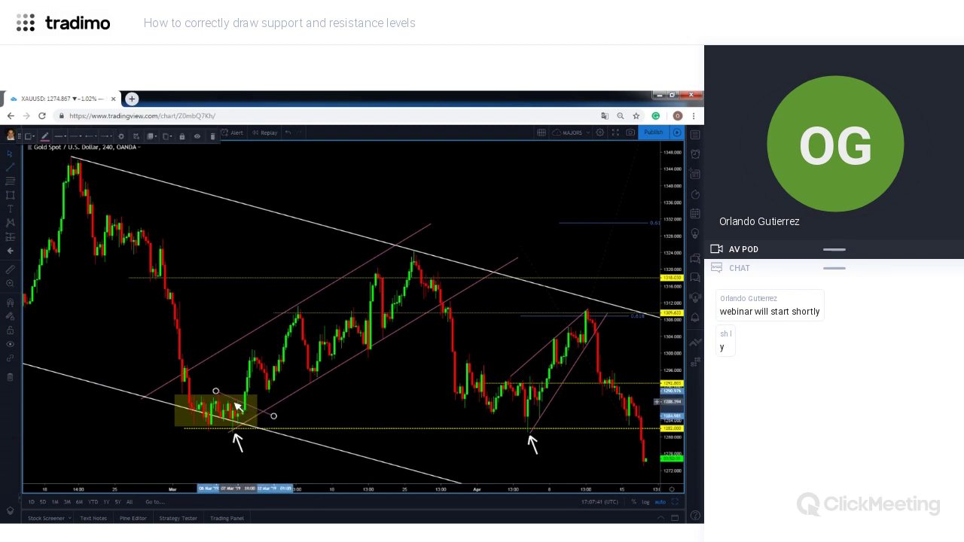
{"action": "left_click", "coordinate": [332, 427]}
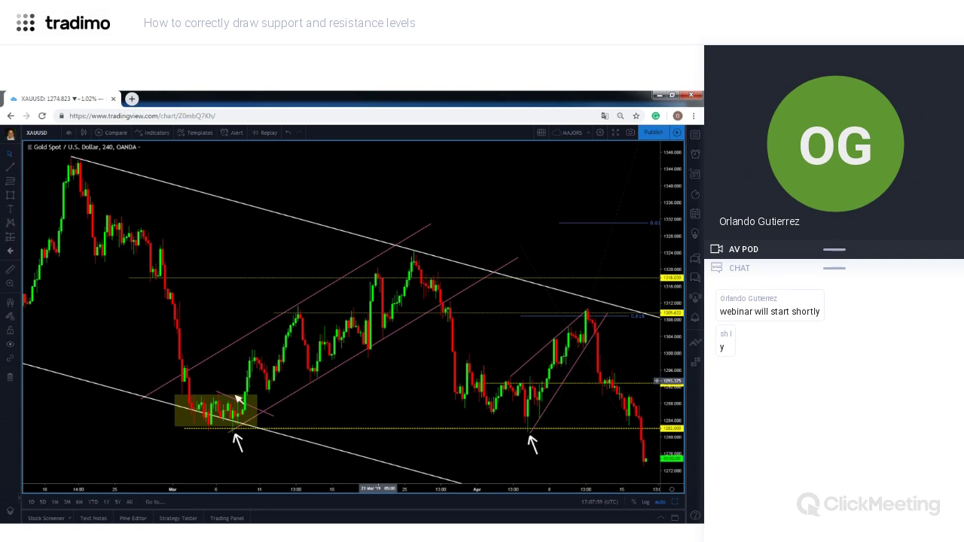
Move the short trend line's start back to 5 March and lower the yellow rectangle's upper edge to about 1289.2.
{"action": "left_click", "coordinate": [217, 392]}
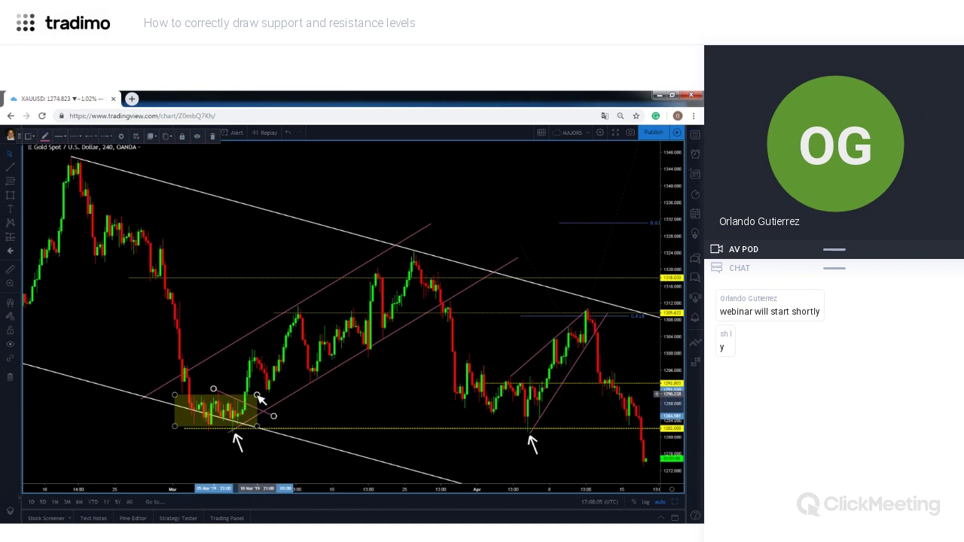
{"action": "left_click_drag", "start_coordinate": [260, 398], "coordinate": [263, 401]}
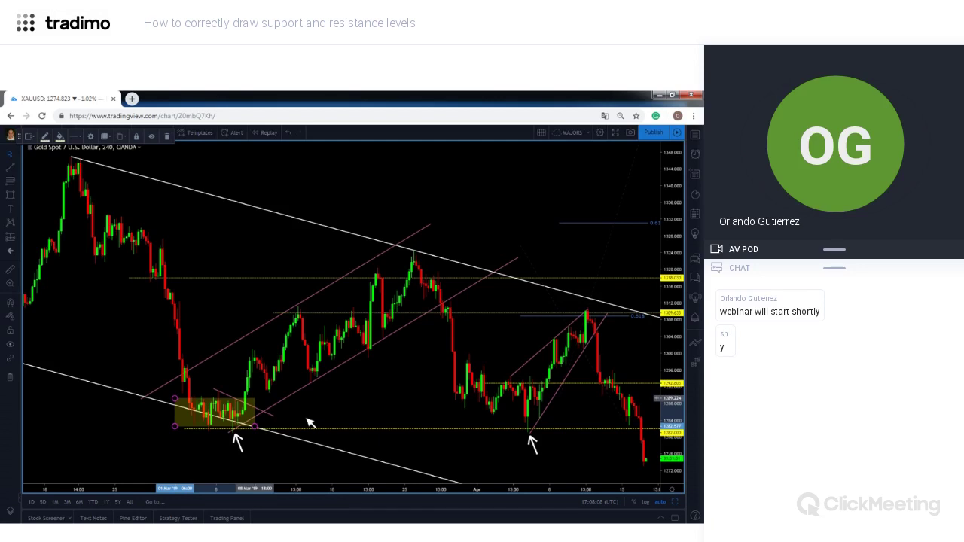
{"action": "left_click", "coordinate": [310, 423]}
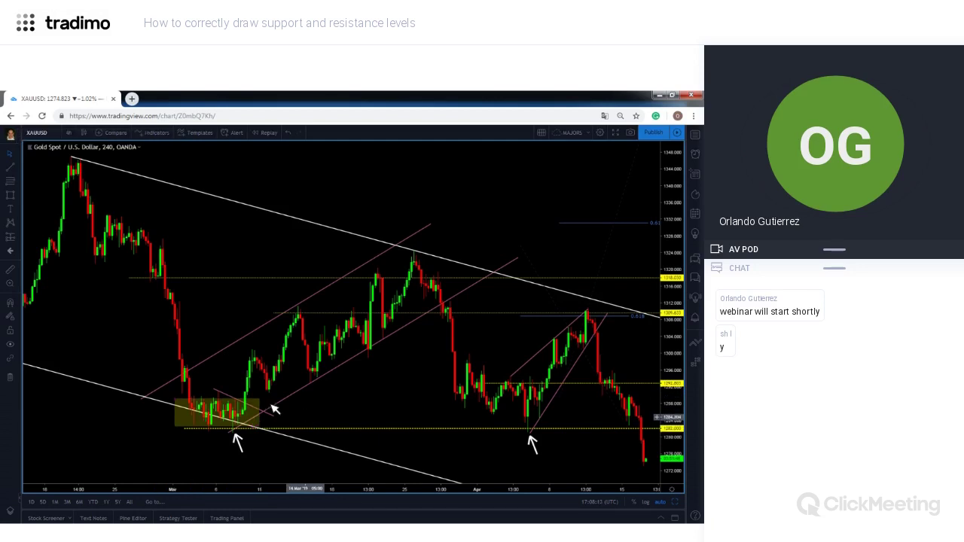
{"action": "left_click", "coordinate": [229, 402]}
{"action": "left_click", "coordinate": [290, 408]}
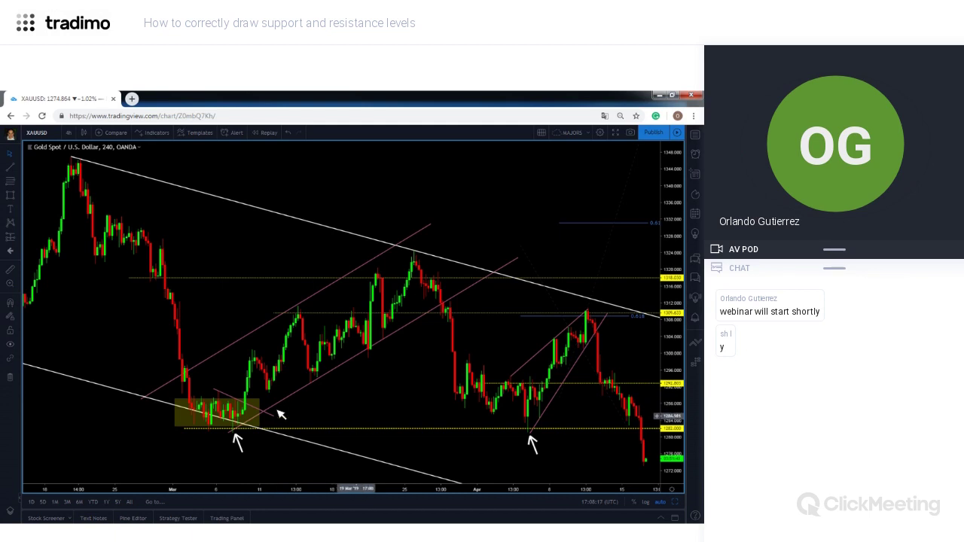
{"action": "left_click", "coordinate": [224, 394]}
{"action": "left_click", "coordinate": [274, 416]}
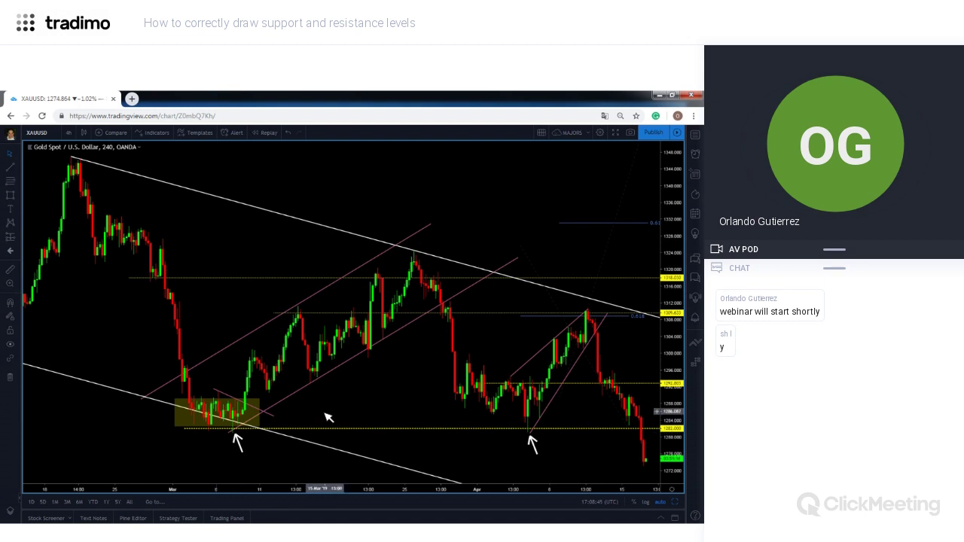
Change the colour of the horizontal level at about 1309.6, starting near the 12 March high, to magenta.
{"action": "key", "text": "Right"}
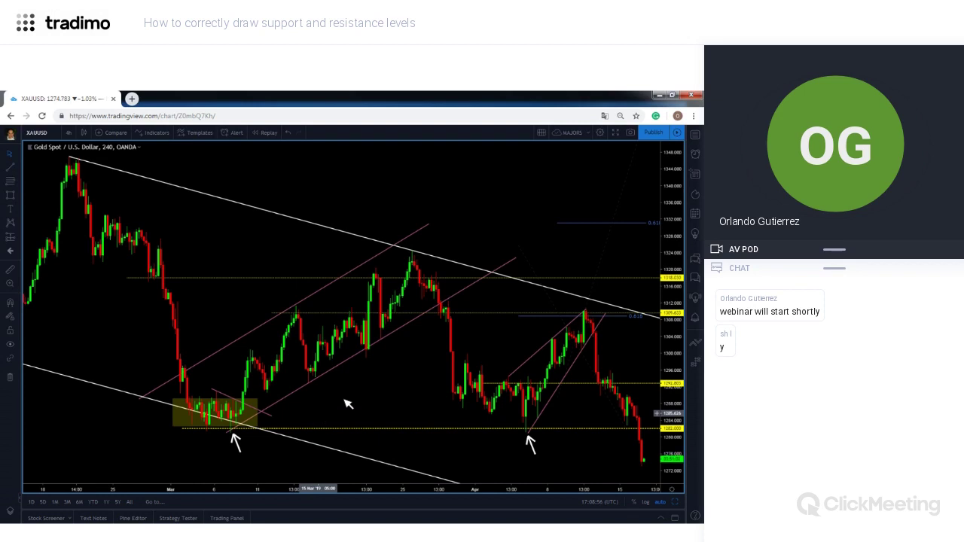
{"action": "scroll", "coordinate": [301, 354], "scroll_direction": "down", "scroll_amount": 1}
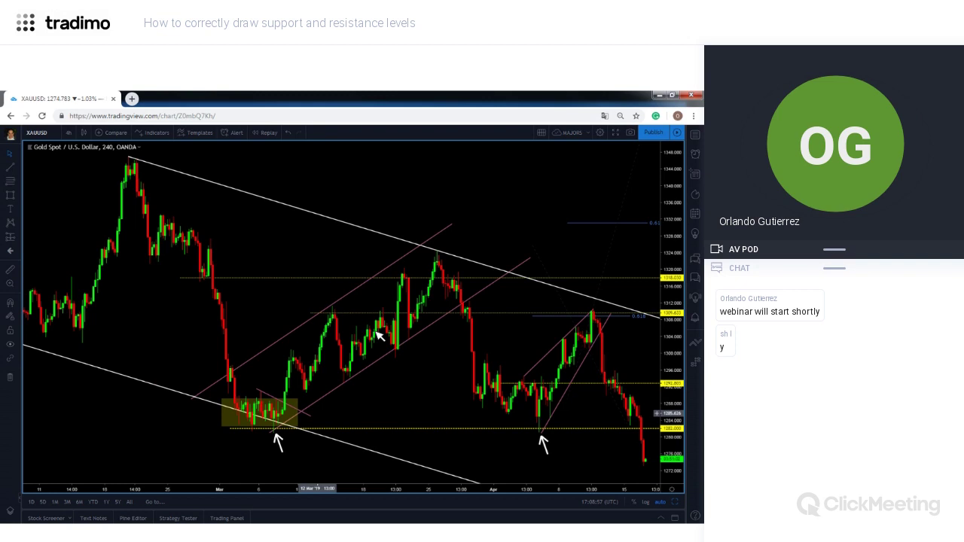
{"action": "scroll", "coordinate": [377, 301], "scroll_direction": "up", "scroll_amount": 1}
{"action": "double_click", "coordinate": [308, 291]}
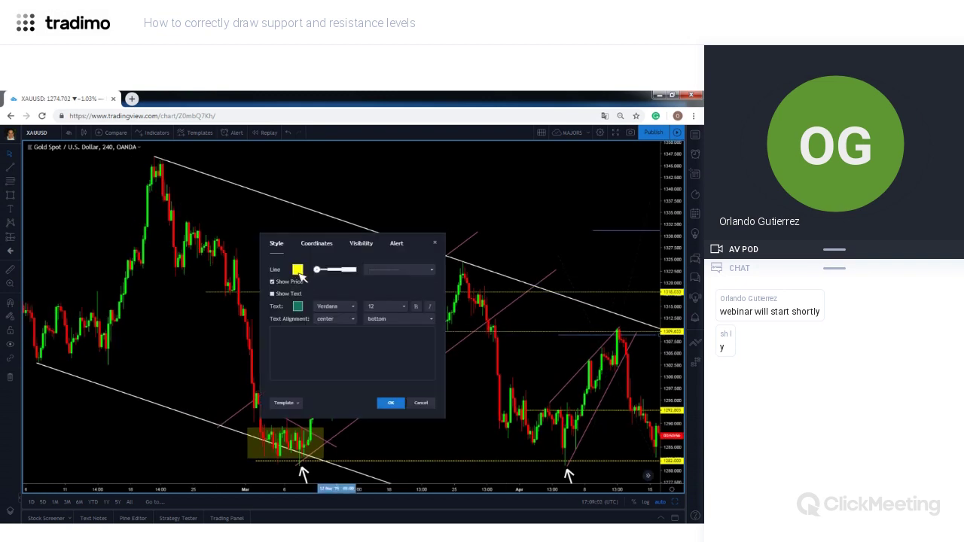
{"action": "left_click", "coordinate": [299, 269]}
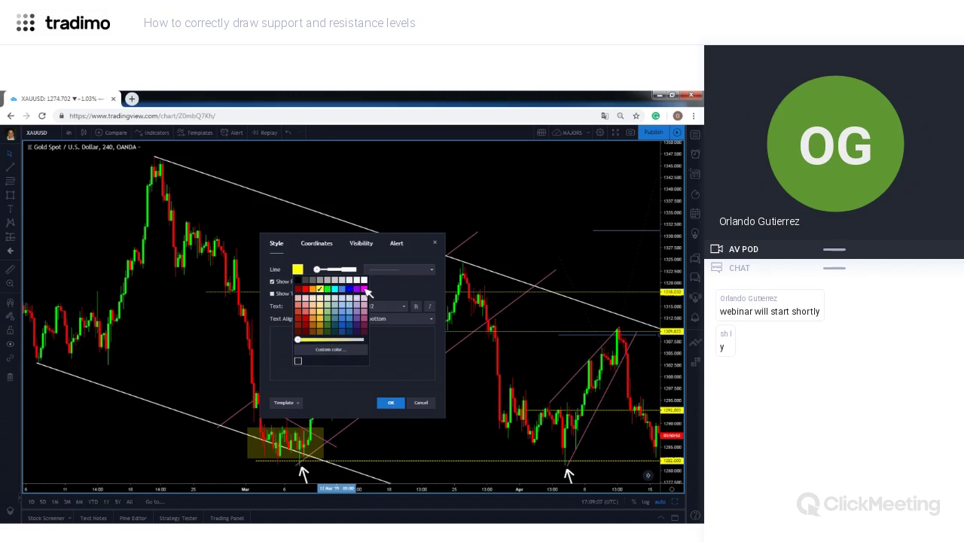
{"action": "left_click", "coordinate": [364, 288]}
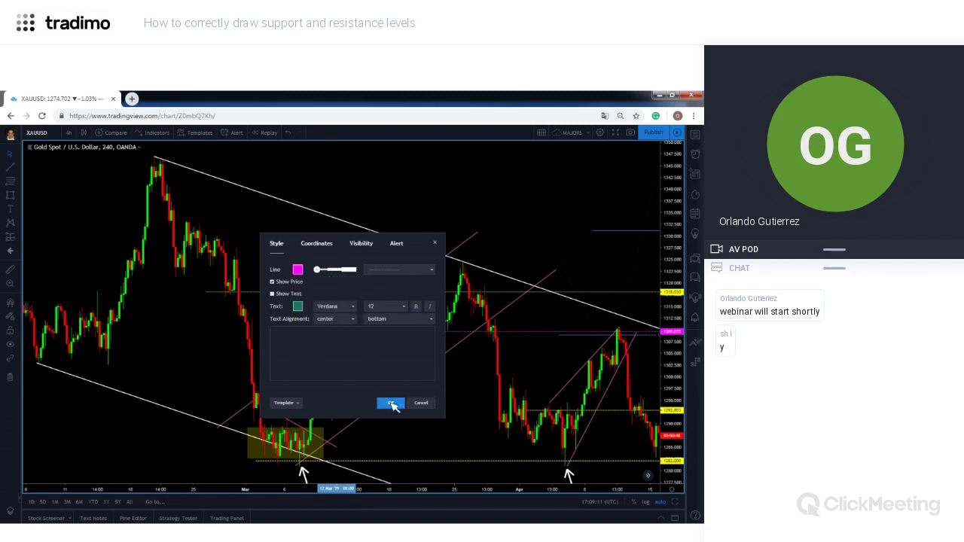
{"action": "left_click", "coordinate": [419, 397]}
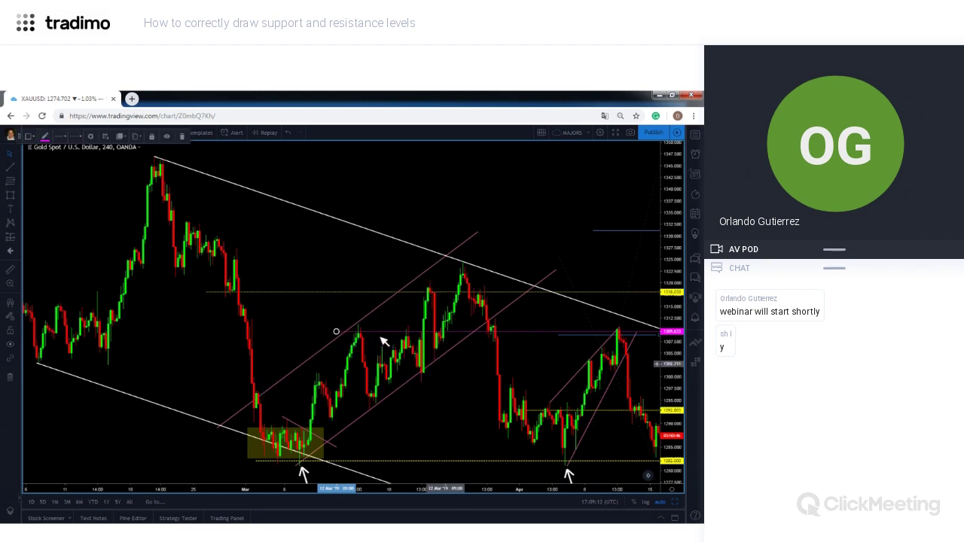
{"action": "left_click", "coordinate": [442, 376]}
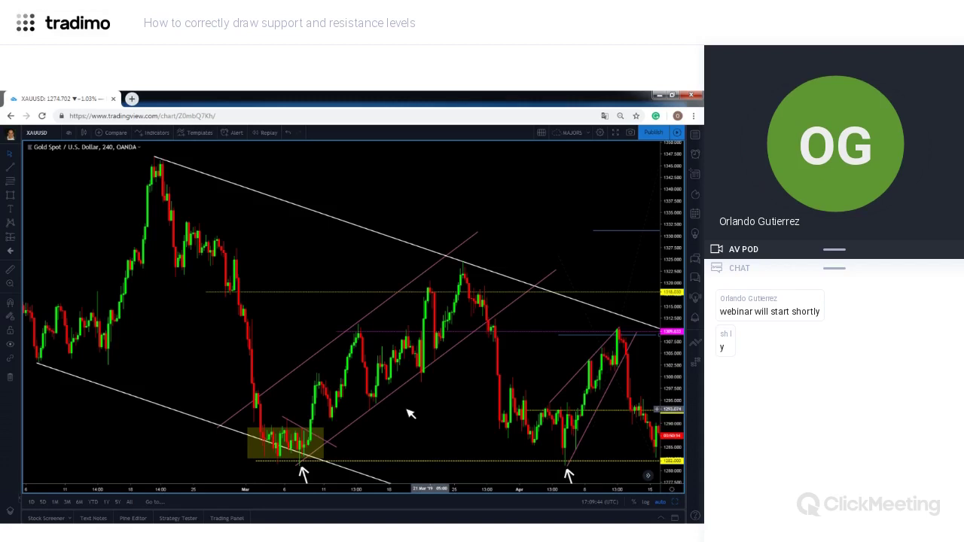
{"action": "left_click_drag", "start_coordinate": [379, 336], "coordinate": [351, 317]}
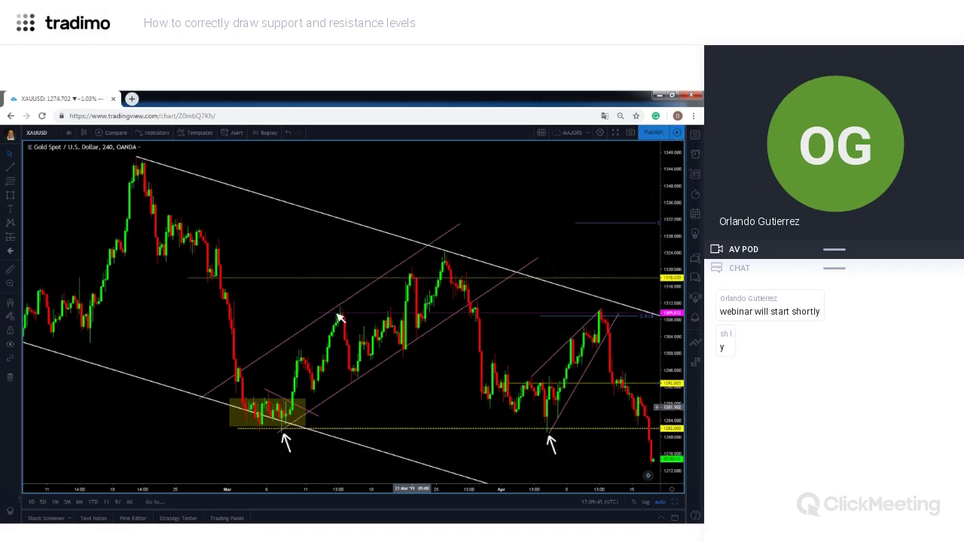
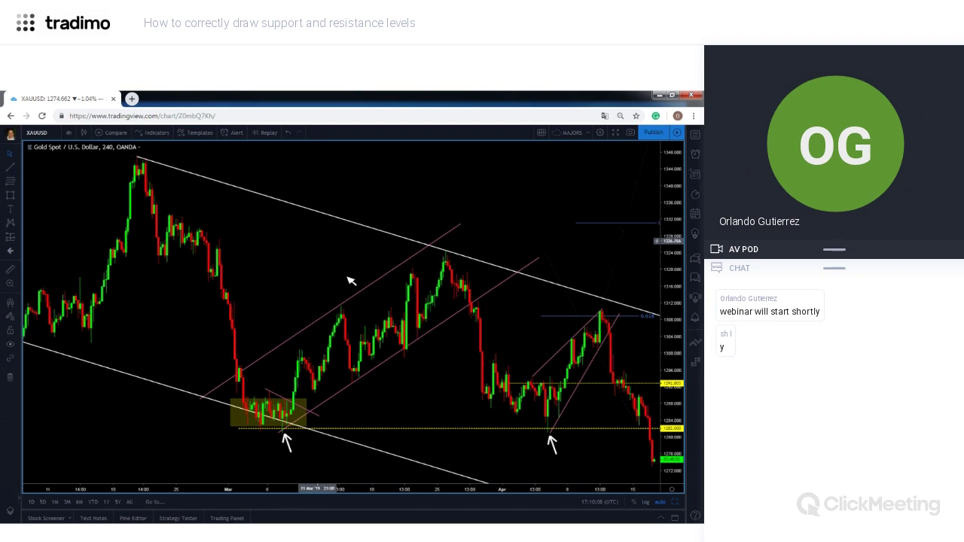
Examine the February-to-April descending channel and the yellow zone around the early-March lows.
{"action": "key", "text": "Left"}
{"action": "scroll", "coordinate": [357, 301], "scroll_direction": "down", "scroll_amount": 2}
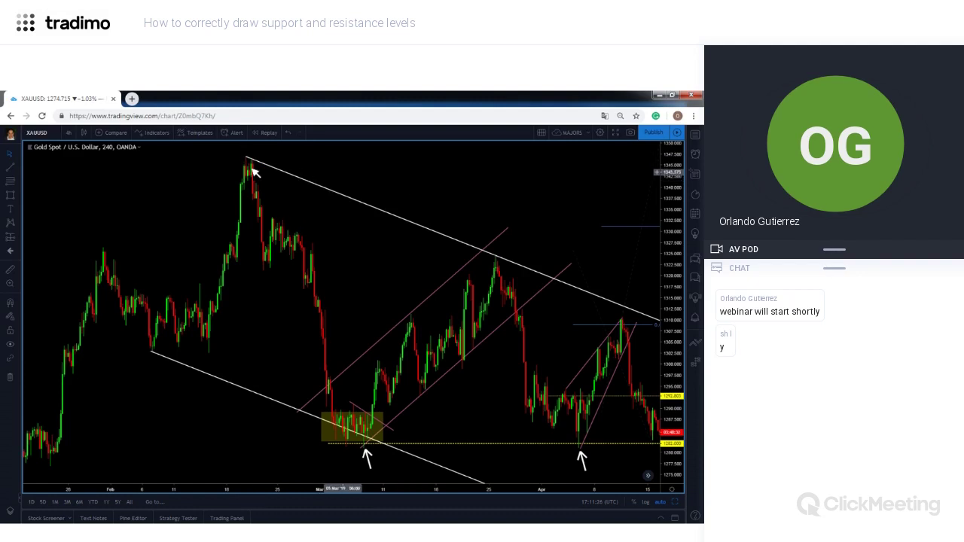
{"action": "scroll", "coordinate": [254, 172], "scroll_direction": "down", "scroll_amount": 1}
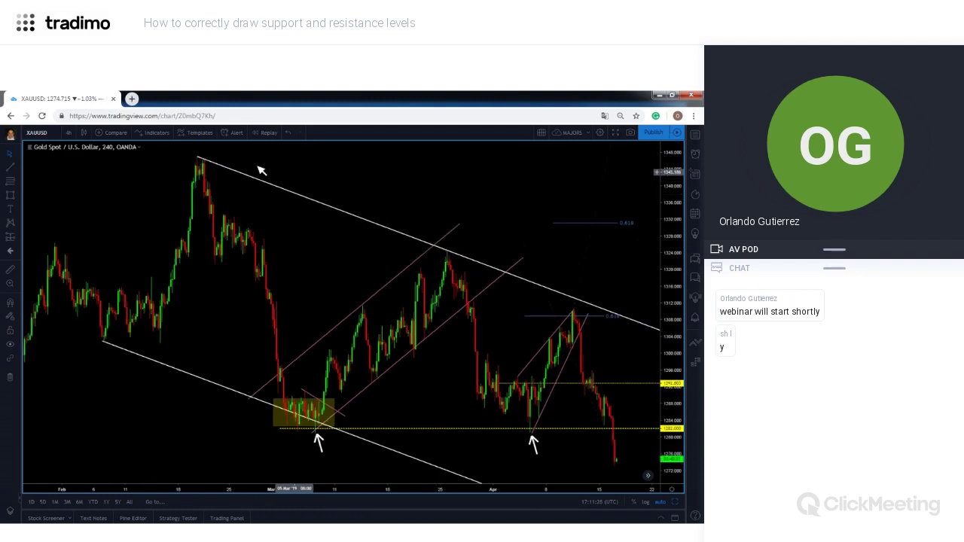
{"action": "scroll", "coordinate": [260, 170], "scroll_direction": "down", "scroll_amount": 1}
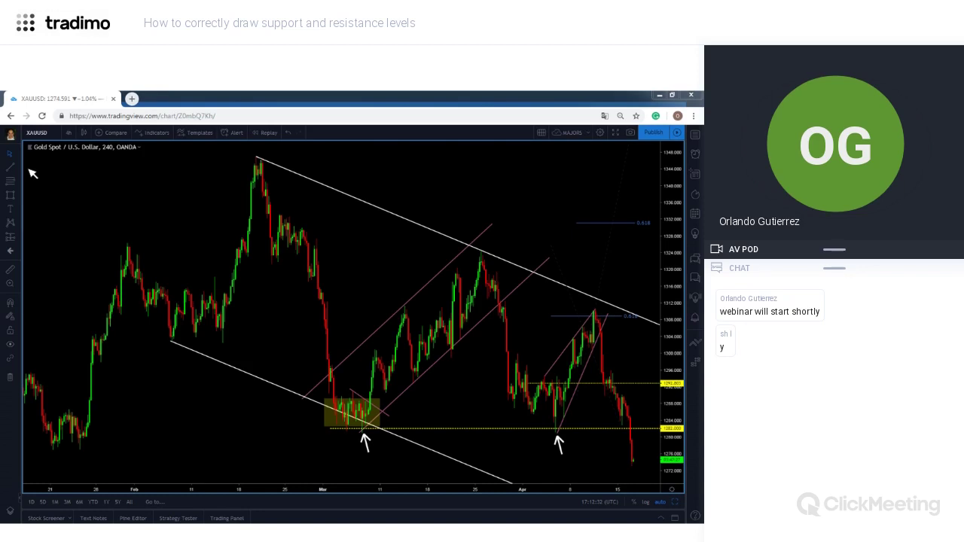
{"action": "key", "text": "super+d"}
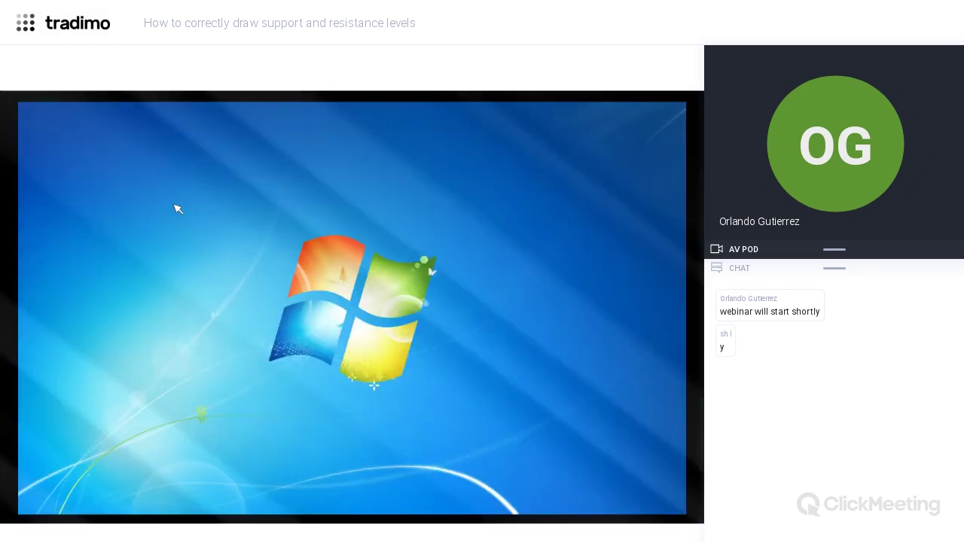
{"action": "key", "text": "super+d"}
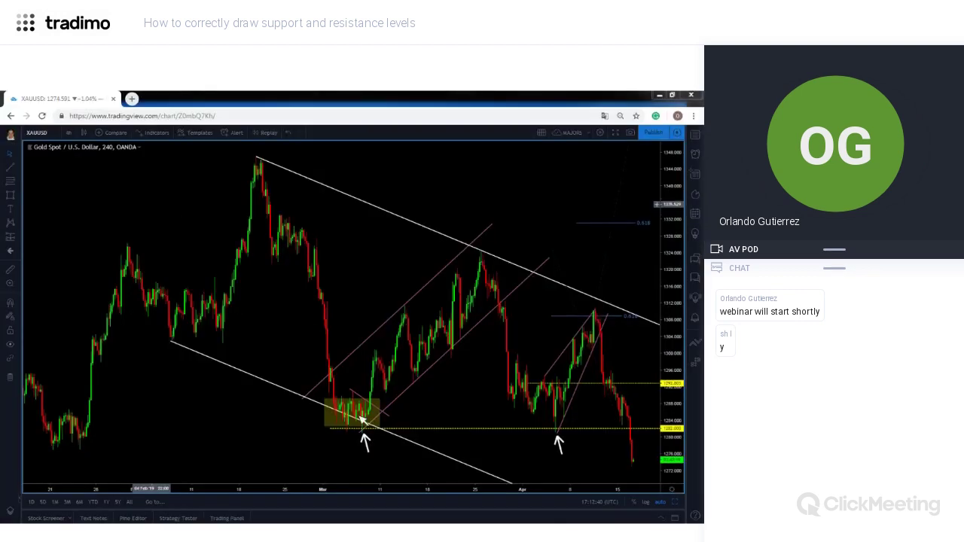
{"action": "left_click_drag", "start_coordinate": [379, 424], "coordinate": [383, 401]}
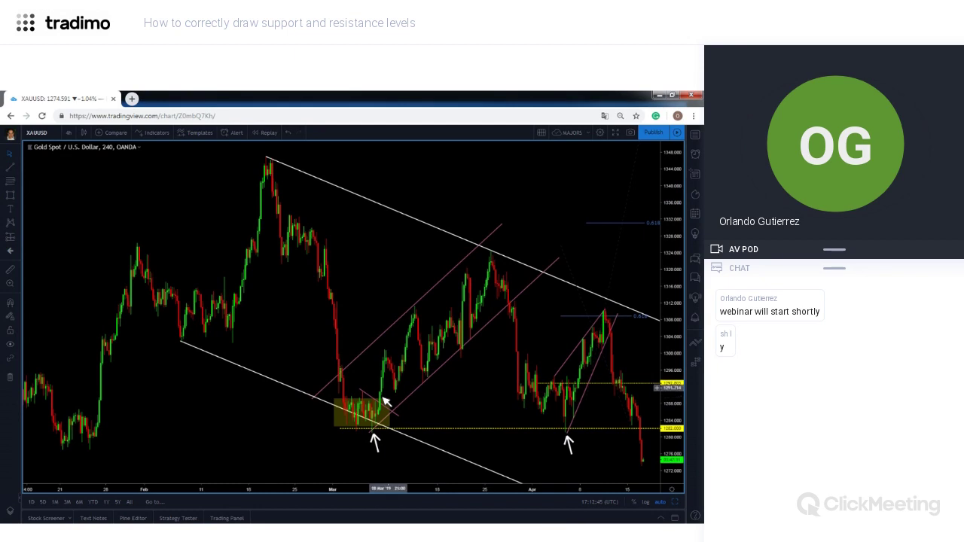
{"action": "left_click", "coordinate": [385, 406]}
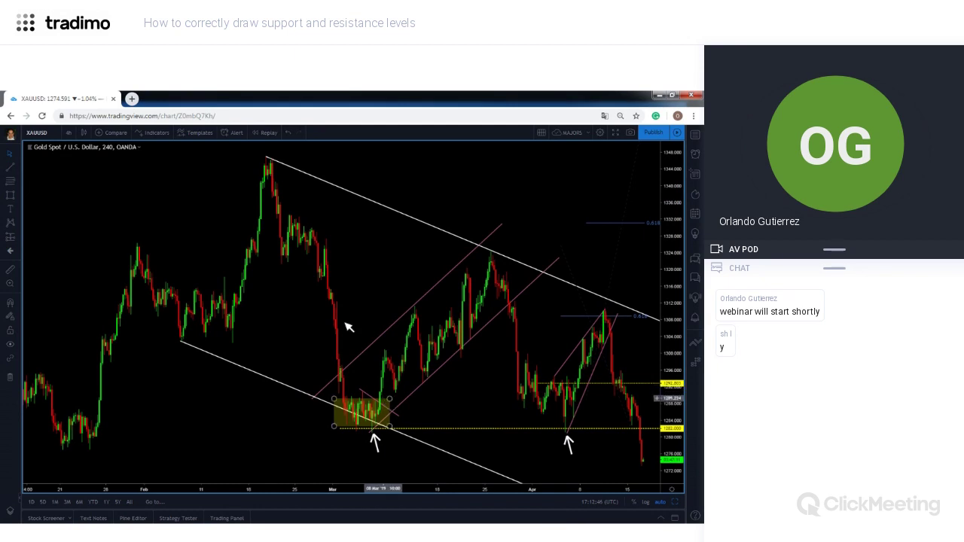
{"action": "left_click", "coordinate": [293, 327]}
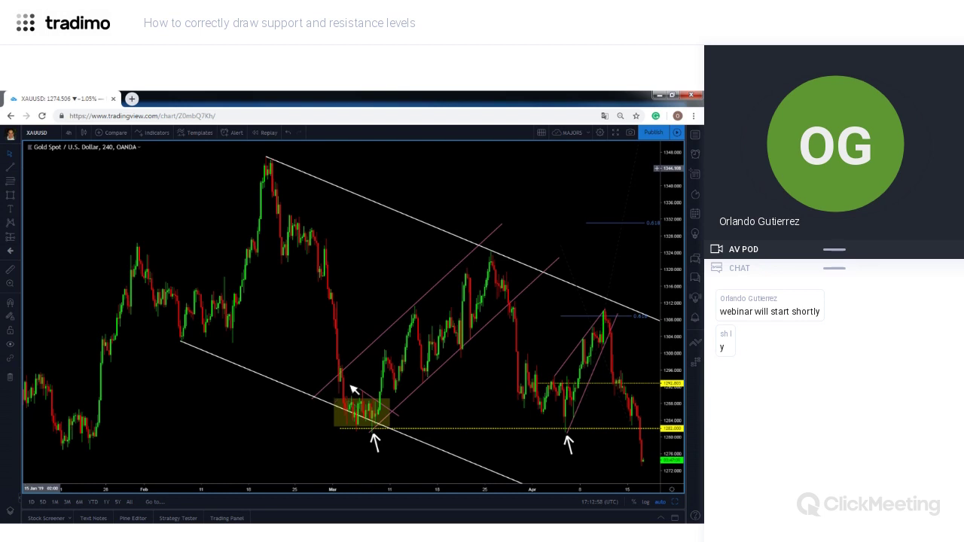
Draw a magenta horizontal ray at about 1311 over the late-January lows and move its start back to 25 January.
{"action": "left_click", "coordinate": [20, 169]}
{"action": "left_click", "coordinate": [59, 231]}
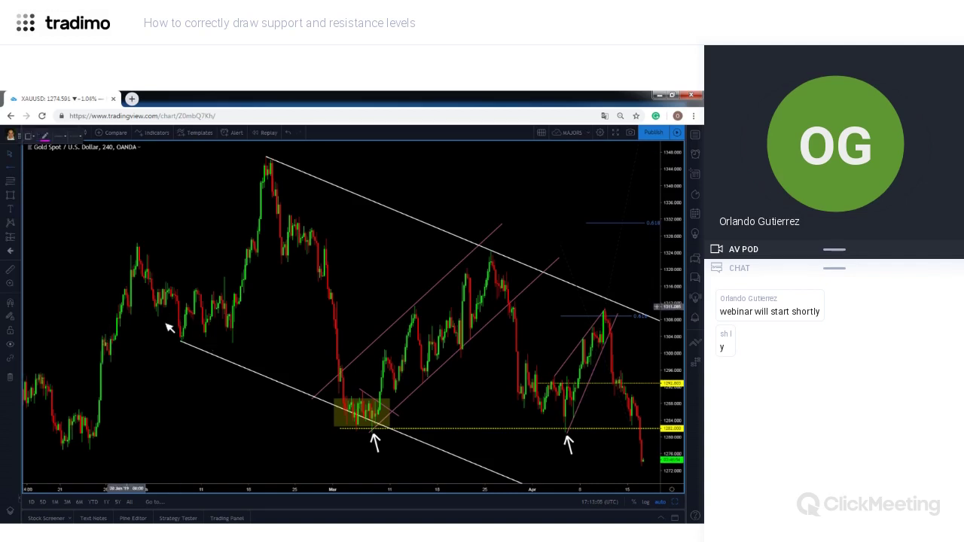
{"action": "left_click", "coordinate": [126, 307]}
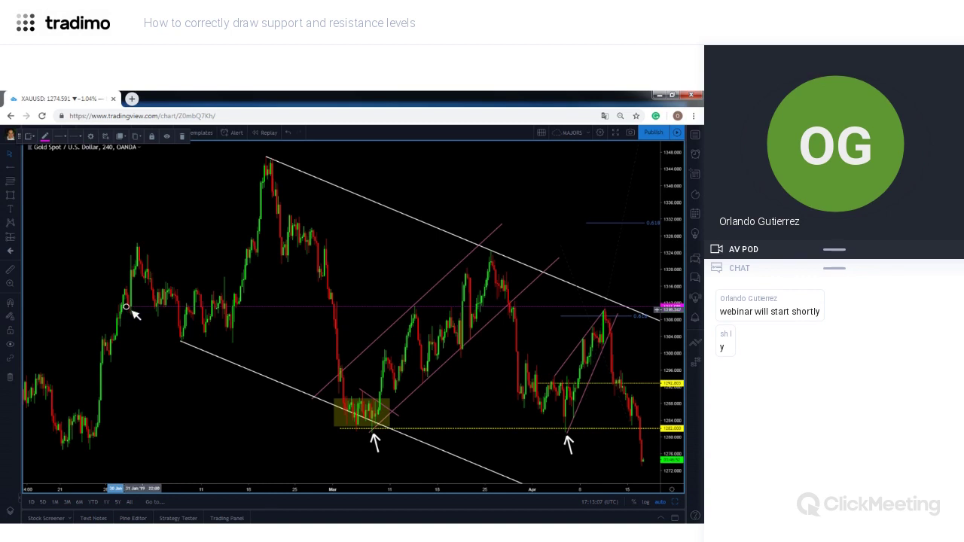
{"action": "left_click_drag", "start_coordinate": [126, 306], "coordinate": [110, 308]}
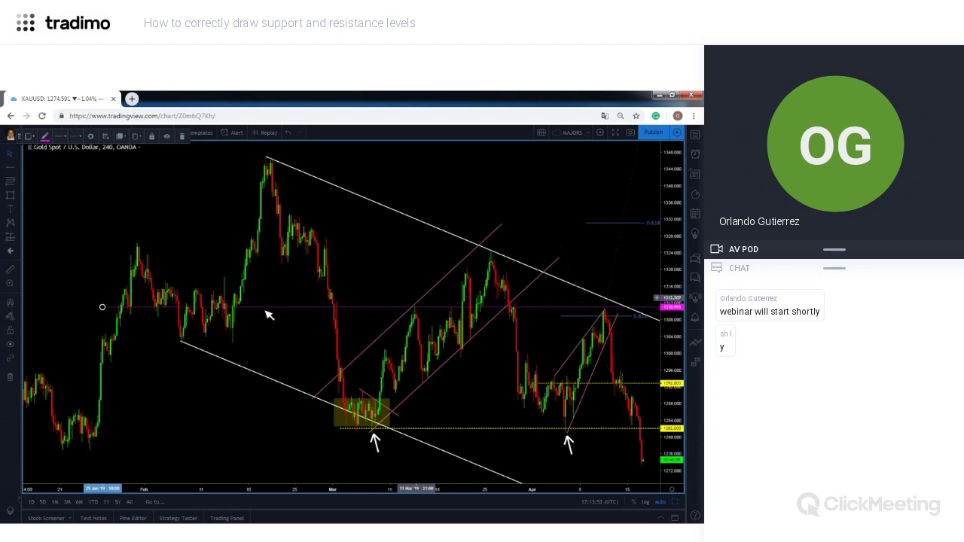
{"action": "left_click", "coordinate": [381, 232]}
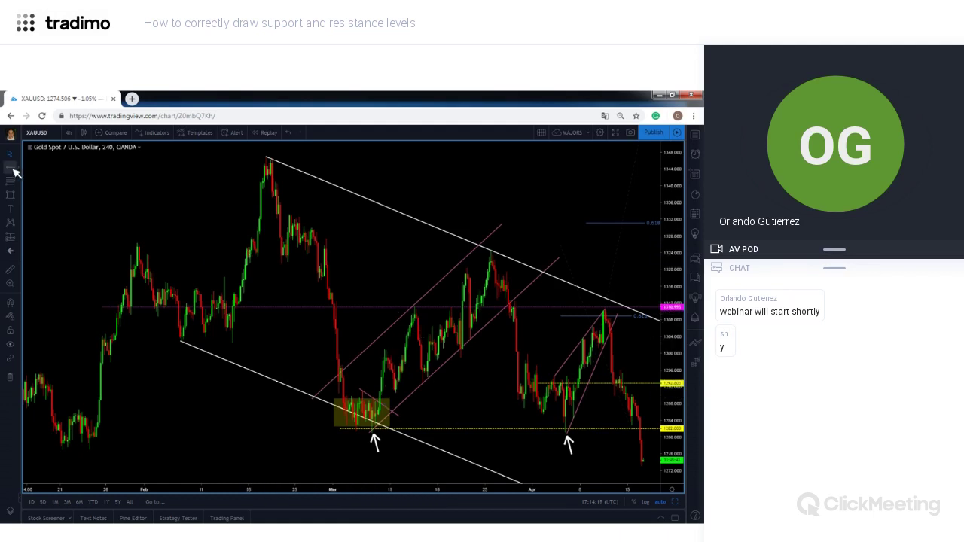
Set the magenta horizontal ray's price coordinate to 1311.
{"action": "left_click", "coordinate": [389, 403]}
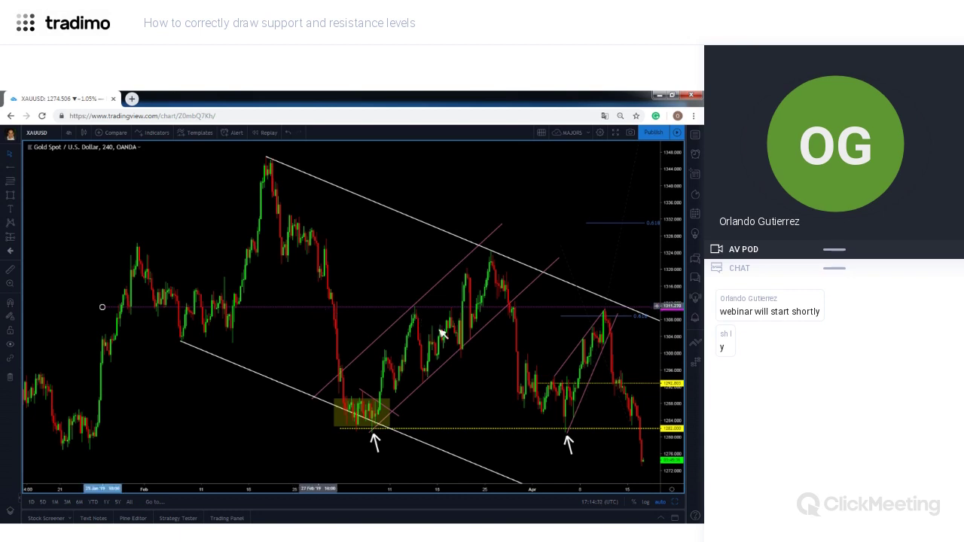
{"action": "double_click", "coordinate": [467, 306]}
{"action": "left_click", "coordinate": [335, 306]}
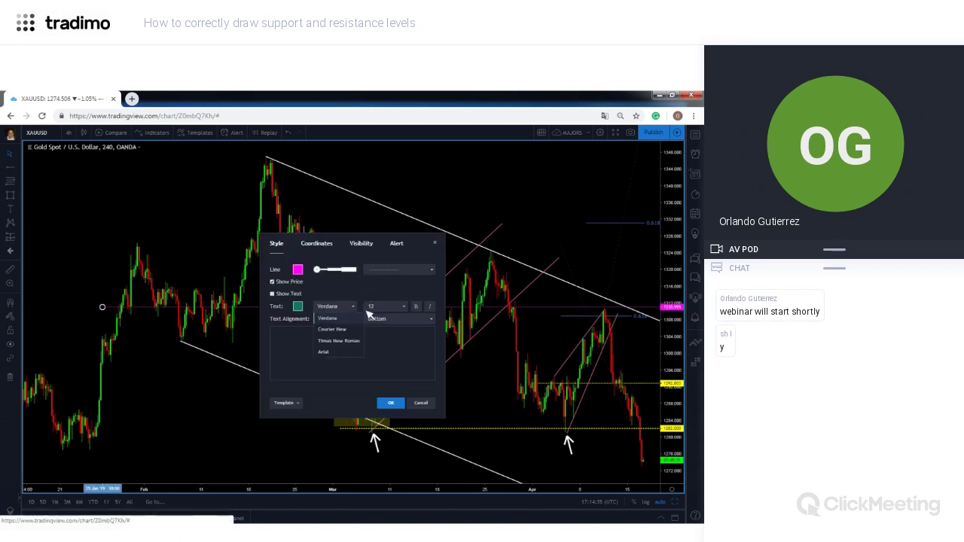
{"action": "left_click", "coordinate": [316, 243]}
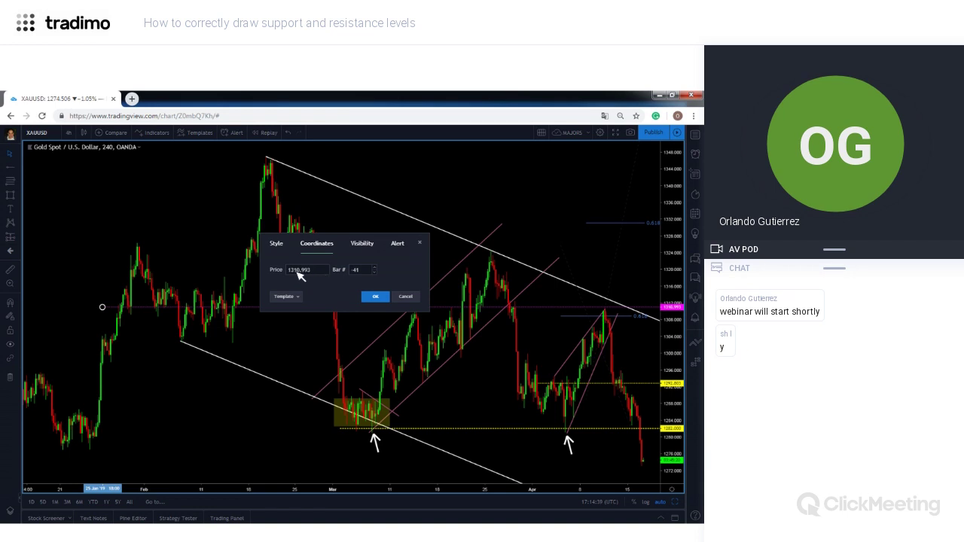
{"action": "left_click_drag", "start_coordinate": [297, 273], "coordinate": [334, 270]}
{"action": "type", "text": "11"}
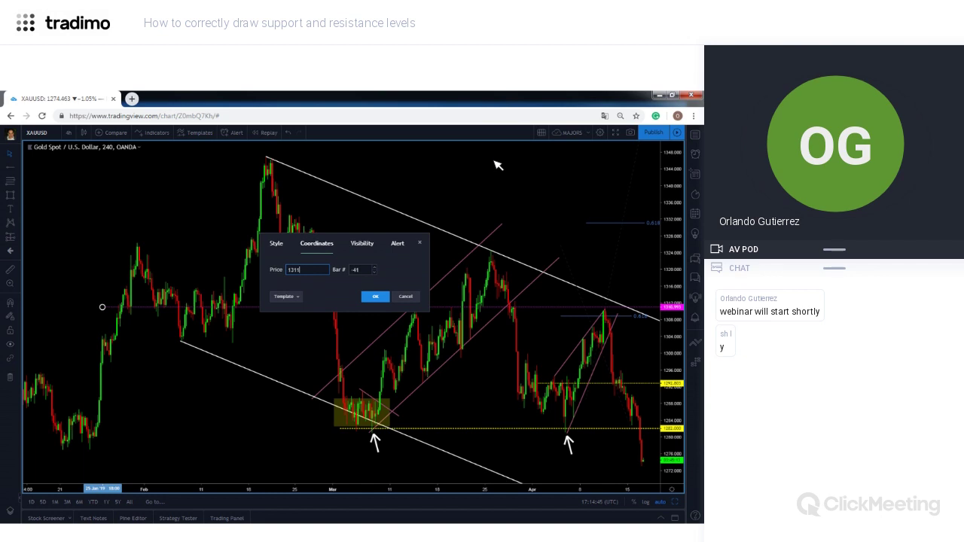
{"action": "key", "text": "Return"}
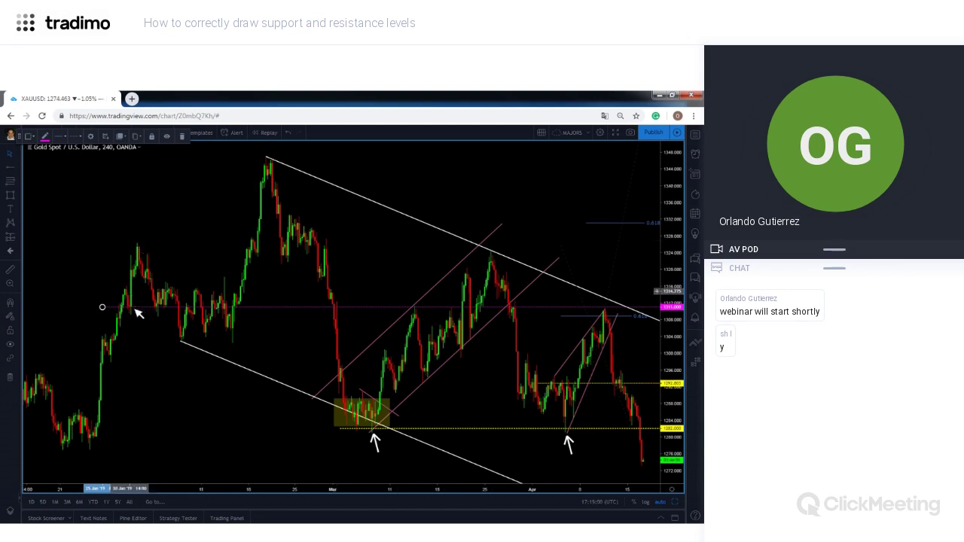
{"action": "left_click", "coordinate": [549, 171]}
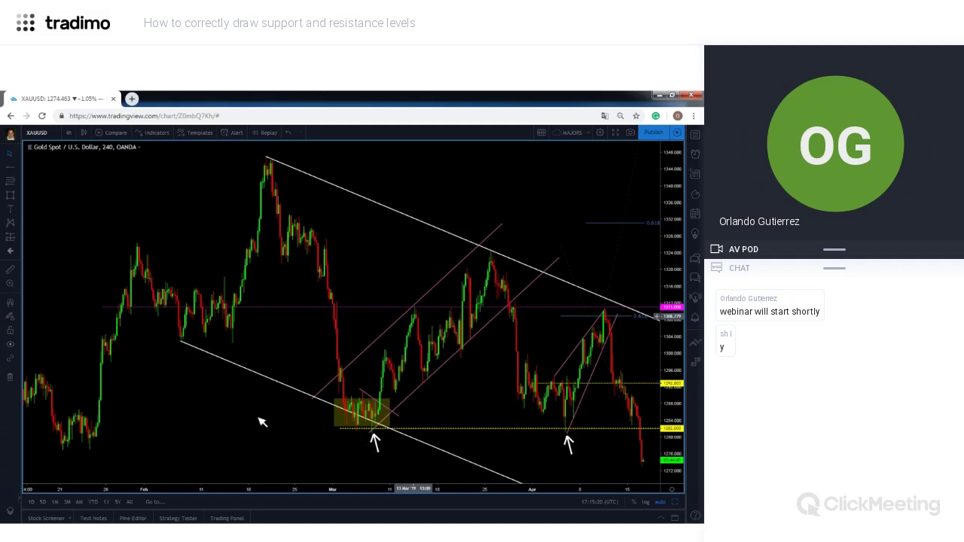
Project a long position from the yellow zone's upper edge at about 1289.3, target about 1311.1, stop about 1280.8, and remove it.
{"action": "left_click", "coordinate": [22, 239]}
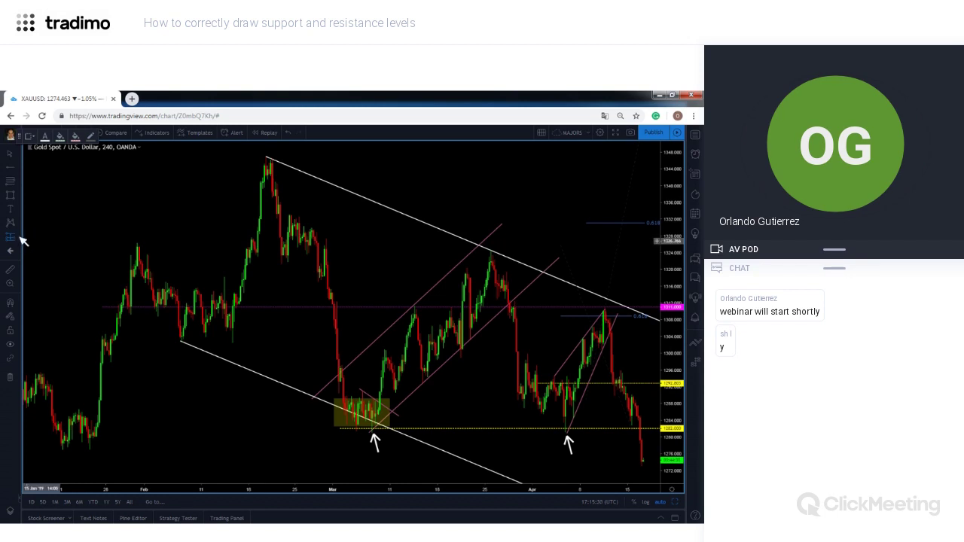
{"action": "left_click", "coordinate": [22, 240]}
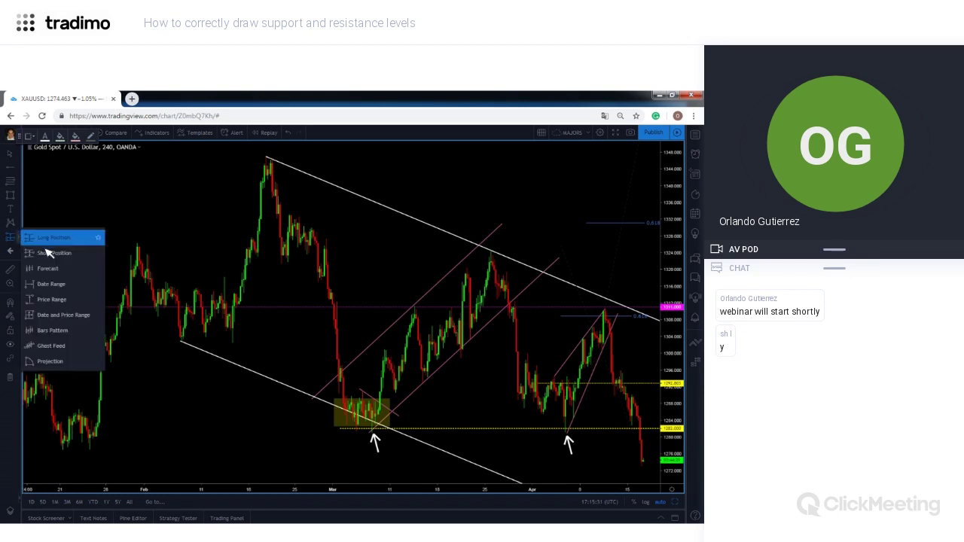
{"action": "left_click", "coordinate": [391, 402]}
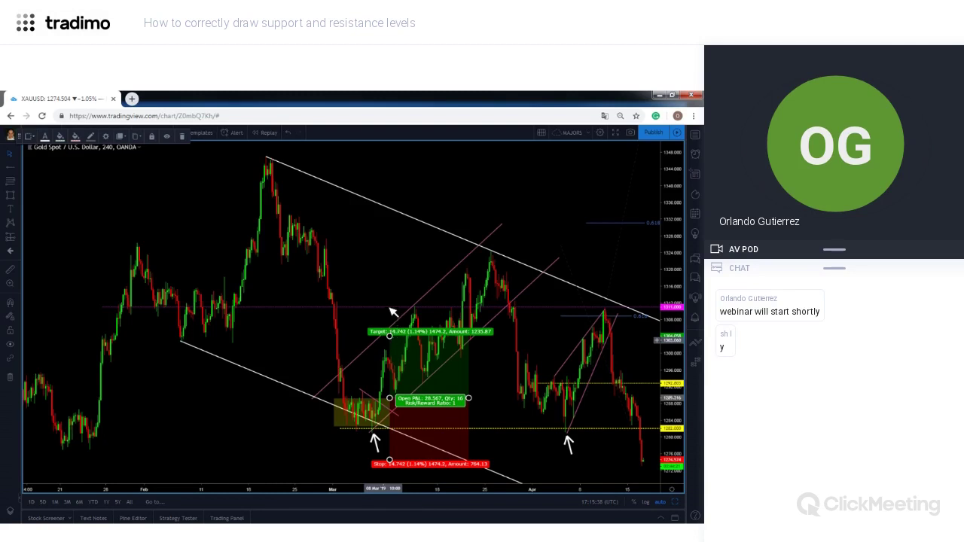
{"action": "left_click_drag", "start_coordinate": [389, 335], "coordinate": [389, 307]}
{"action": "left_click_drag", "start_coordinate": [391, 455], "coordinate": [395, 437]}
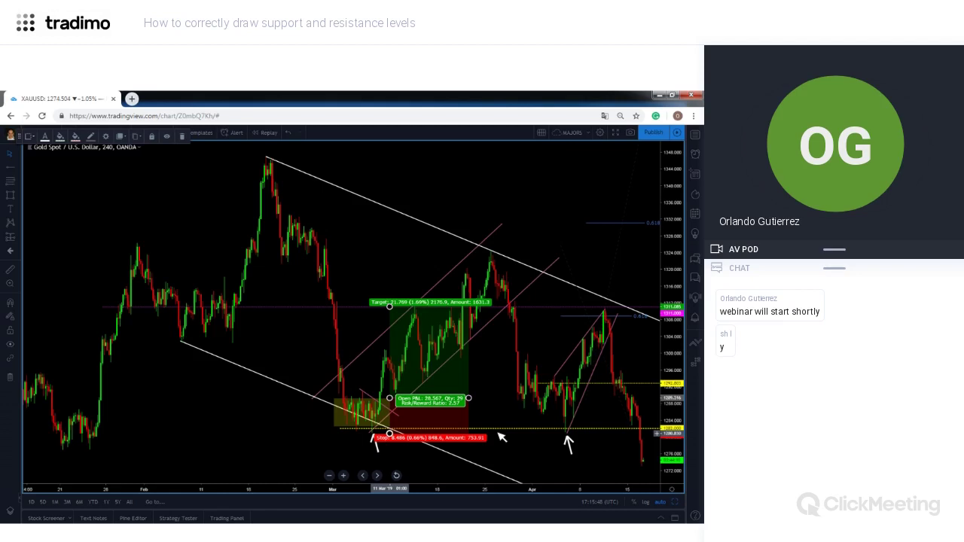
{"action": "key", "text": "Escape"}
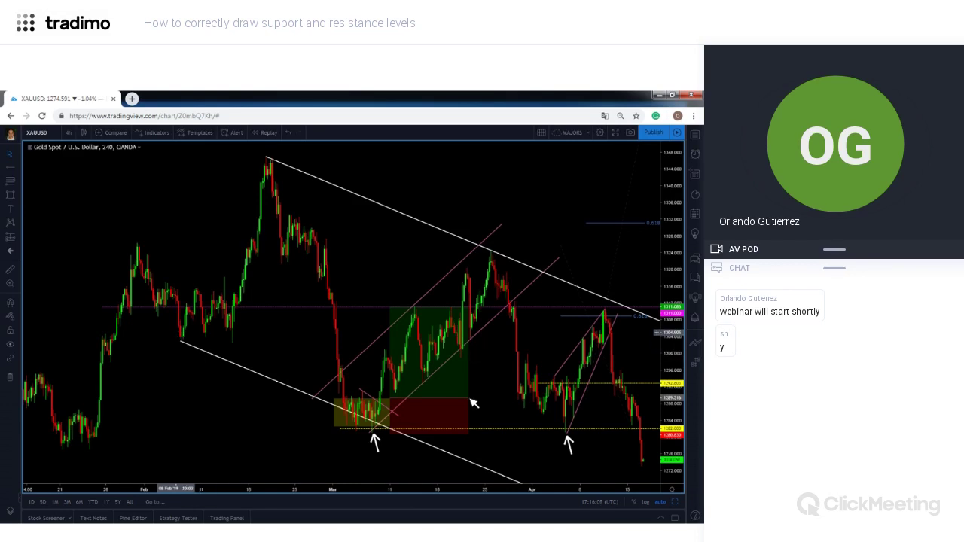
{"action": "left_click", "coordinate": [471, 402]}
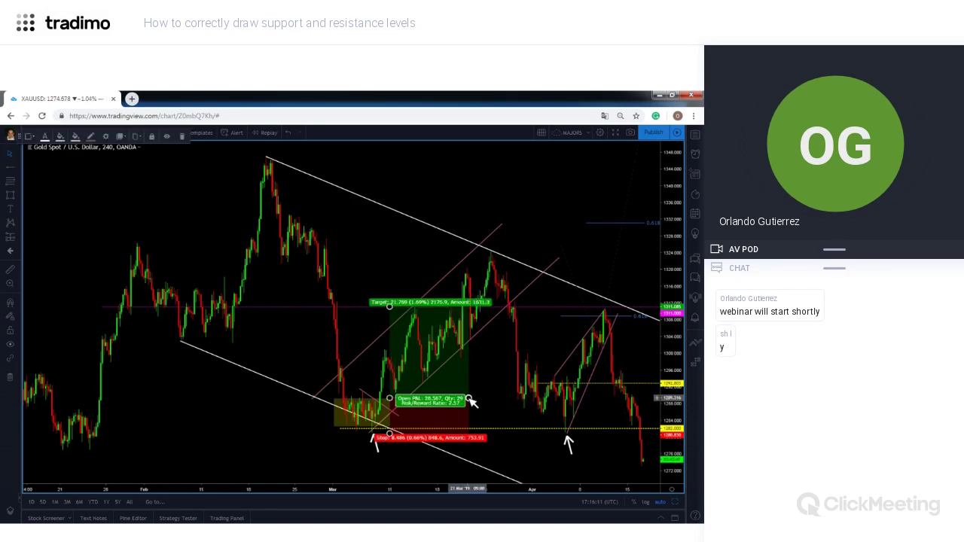
{"action": "key", "text": "Delete"}
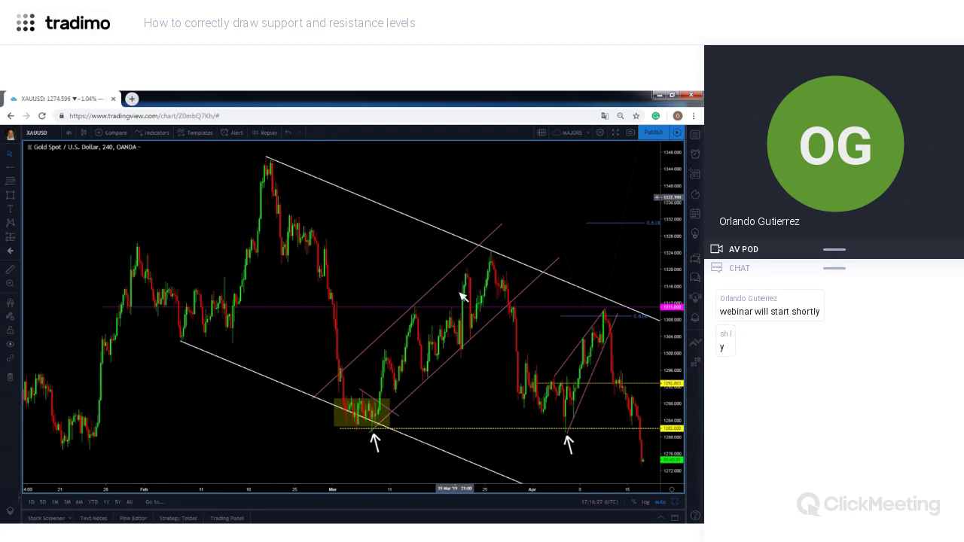
Draw a second magenta horizontal ray at about 1303.6, starting from the 25 January high.
{"action": "scroll", "coordinate": [452, 221], "scroll_direction": "down", "scroll_amount": 1}
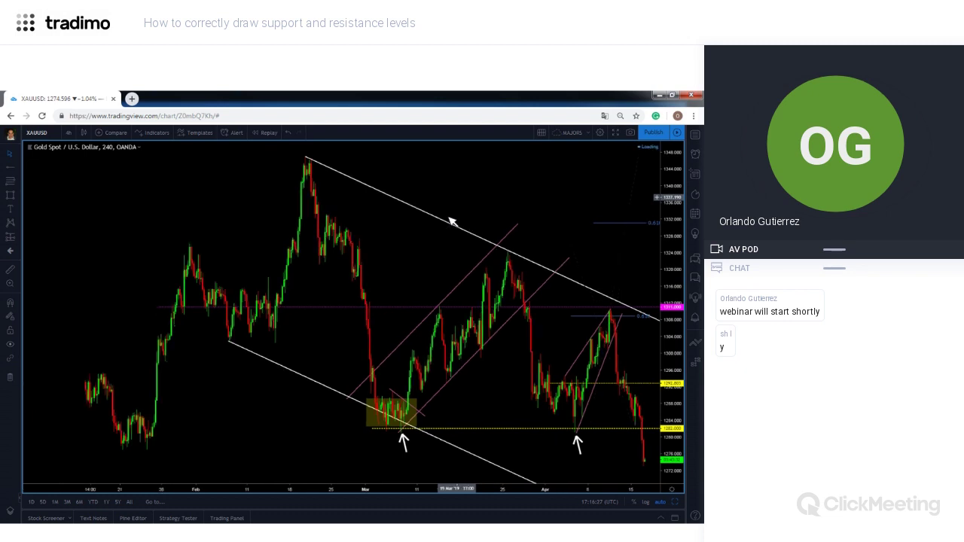
{"action": "scroll", "coordinate": [462, 391], "scroll_direction": "up", "scroll_amount": 1}
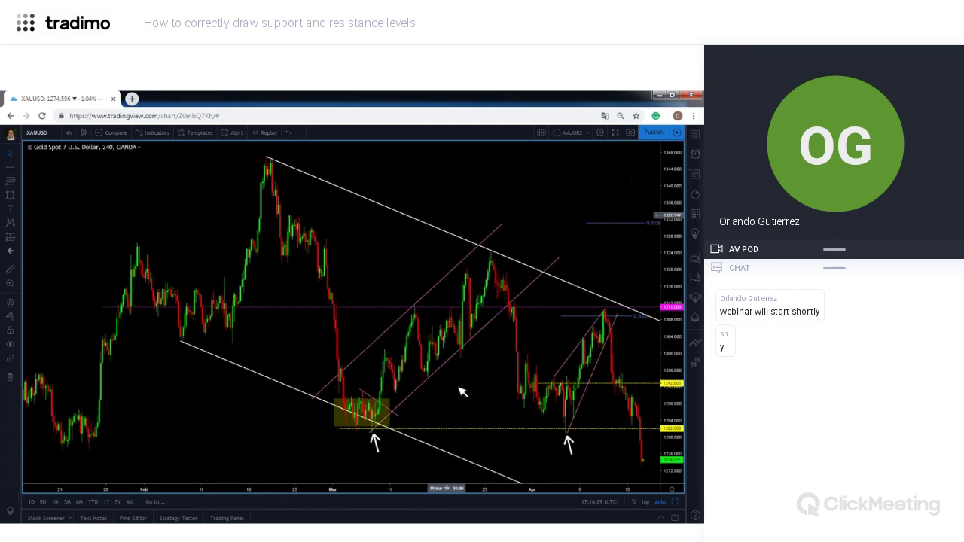
{"action": "scroll", "coordinate": [463, 392], "scroll_direction": "up", "scroll_amount": 1}
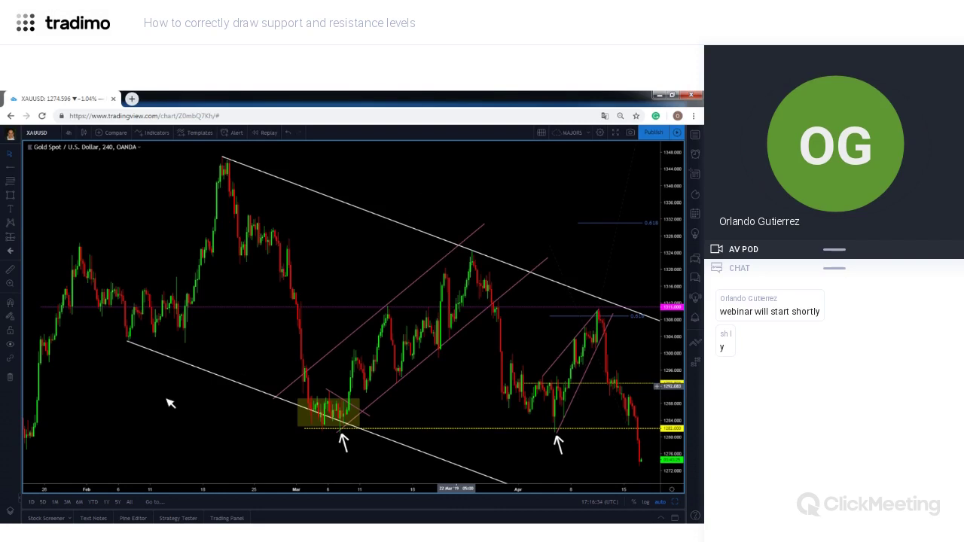
{"action": "left_click_drag", "start_coordinate": [107, 367], "coordinate": [189, 322]}
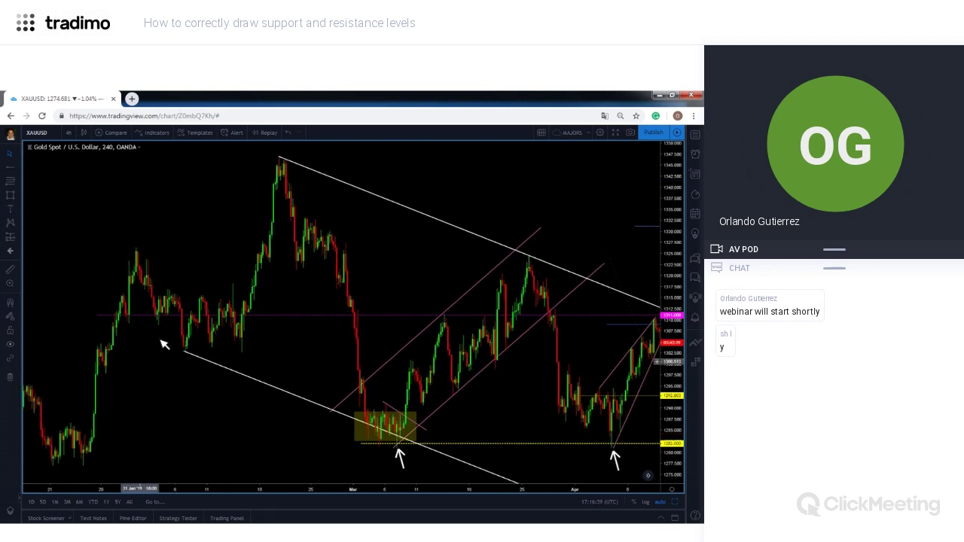
{"action": "scroll", "coordinate": [35, 193], "scroll_direction": "left", "scroll_amount": 2}
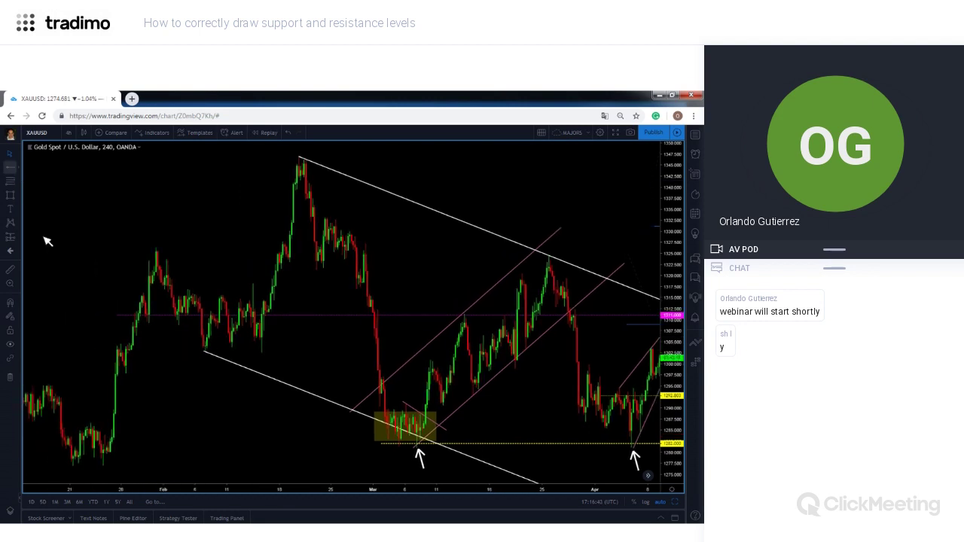
{"action": "left_click", "coordinate": [122, 354]}
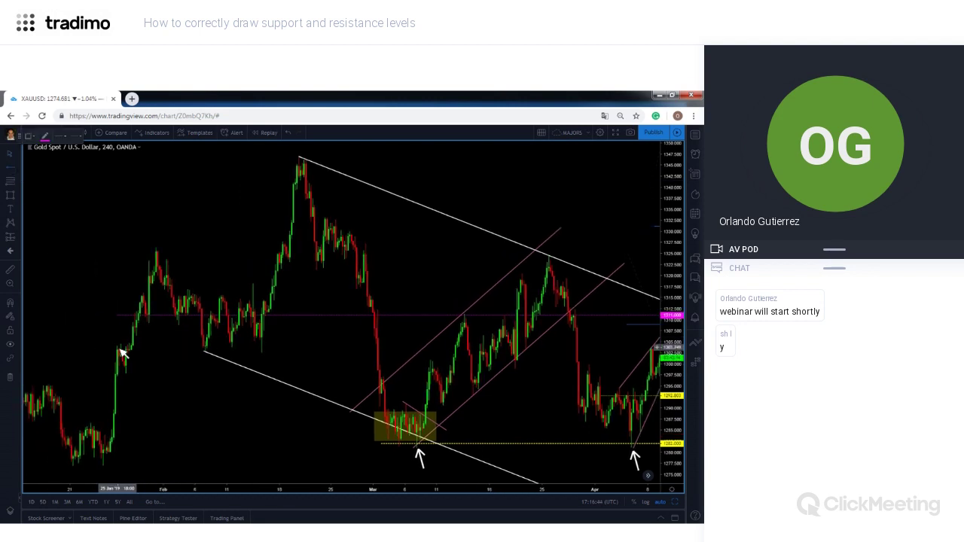
{"action": "left_click", "coordinate": [183, 402]}
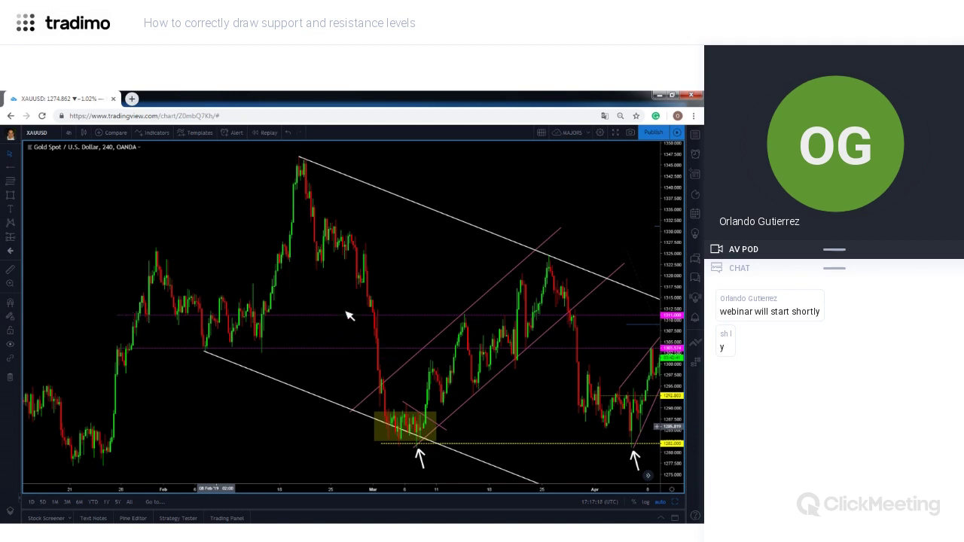
Draw a third magenta horizontal ray at about 1298, starting from the early-January high.
{"action": "key", "text": "ctrl+Down"}
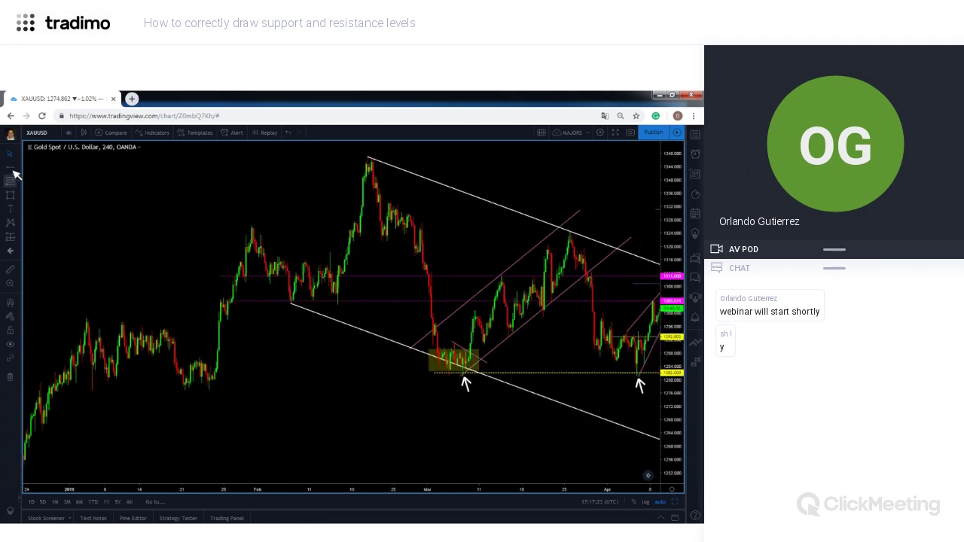
{"action": "key", "text": "alt+t"}
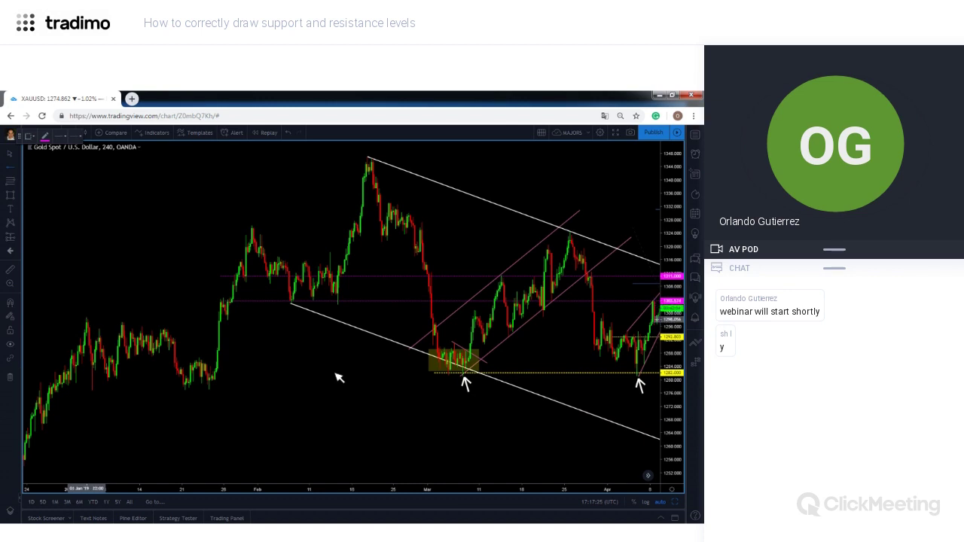
{"action": "key", "text": "ctrl+z"}
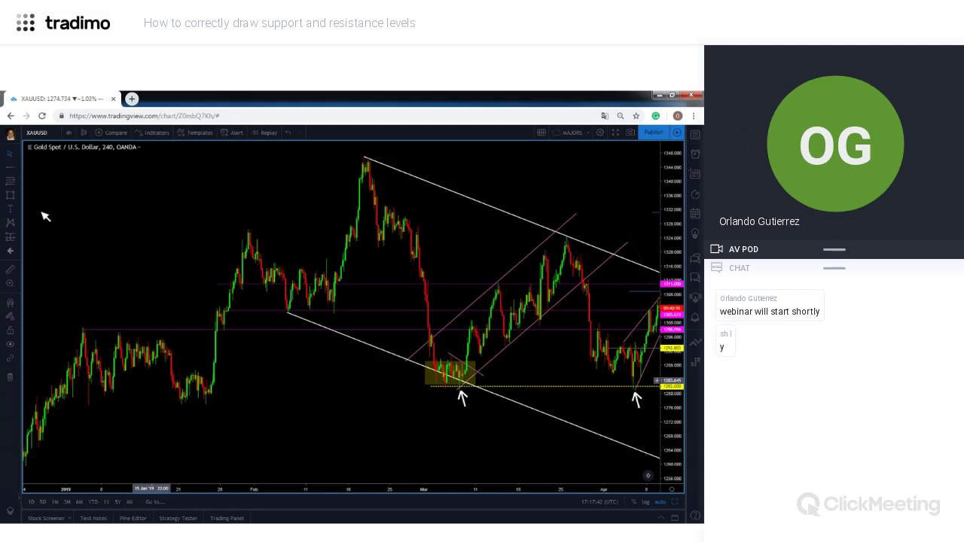
Draw a yellow rectangle from the early-January high to 30 January, spanning about 1299 down to about 1296.
{"action": "left_click", "coordinate": [17, 199]}
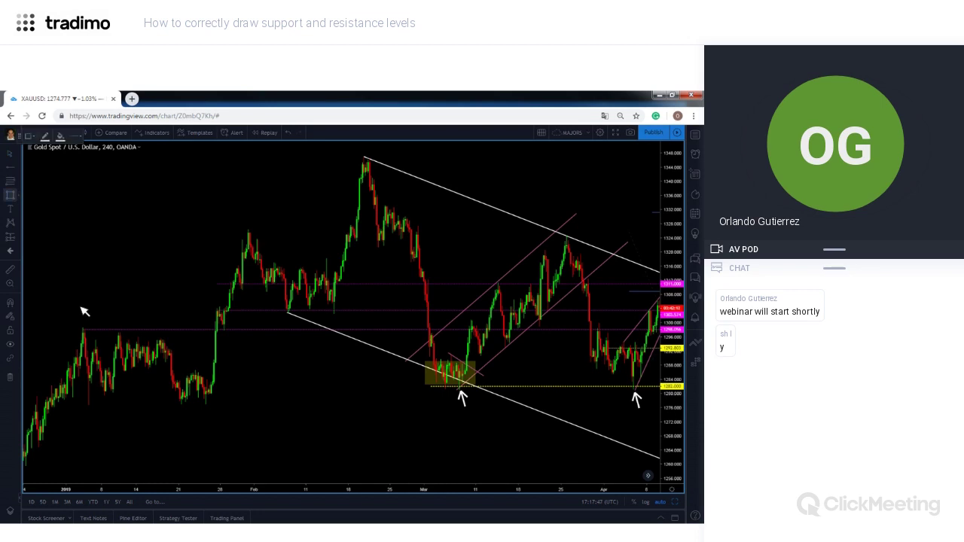
{"action": "left_click", "coordinate": [166, 337]}
{"action": "left_click_drag", "start_coordinate": [165, 337], "coordinate": [237, 338]}
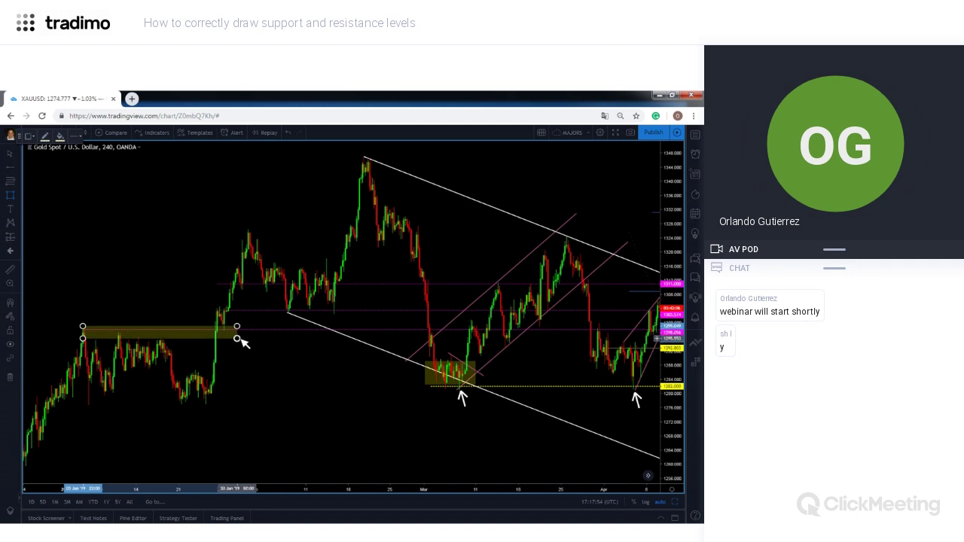
{"action": "left_click", "coordinate": [262, 382]}
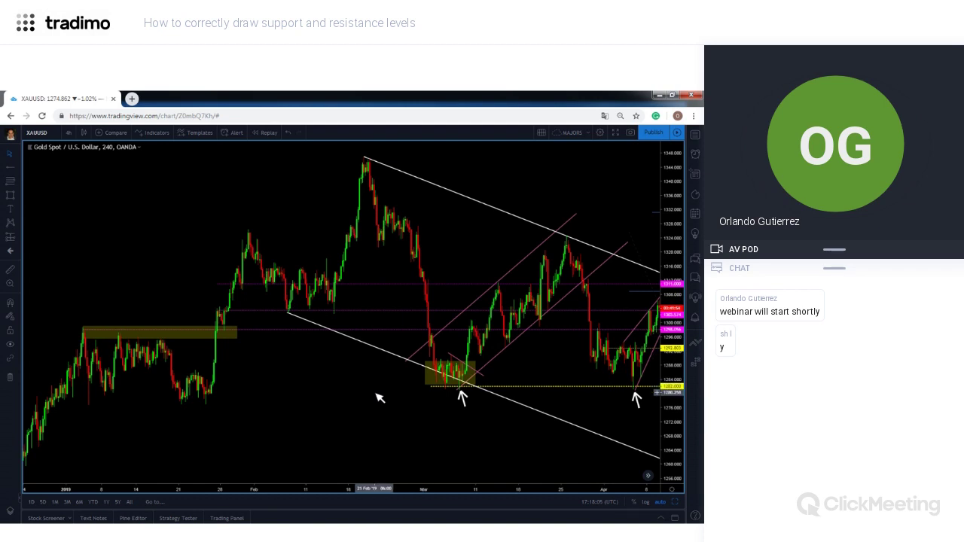
Delete the lowest magenta horizontal ray, at about 1298.
{"action": "scroll", "coordinate": [433, 450], "scroll_direction": "up", "scroll_amount": 1}
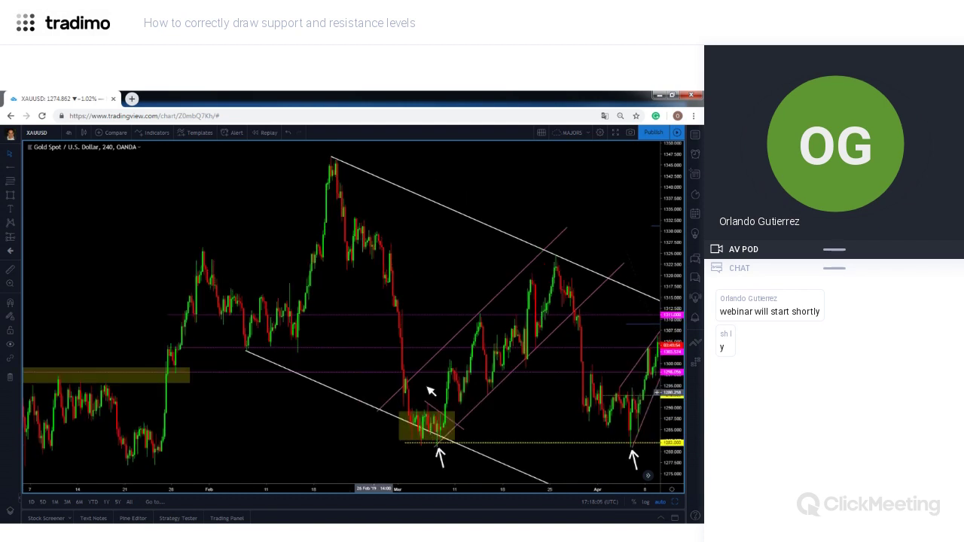
{"action": "scroll", "coordinate": [434, 382], "scroll_direction": "up", "scroll_amount": 1}
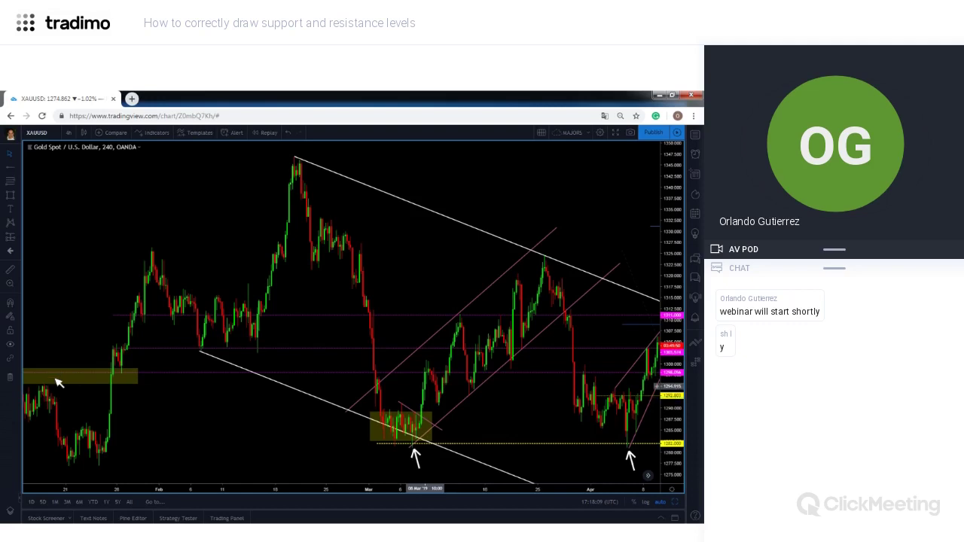
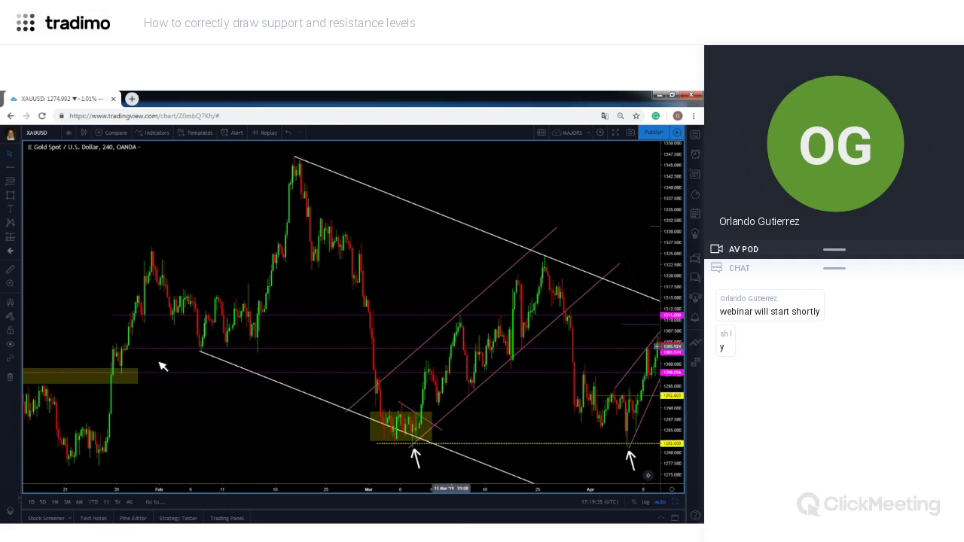
{"action": "left_click", "coordinate": [419, 350]}
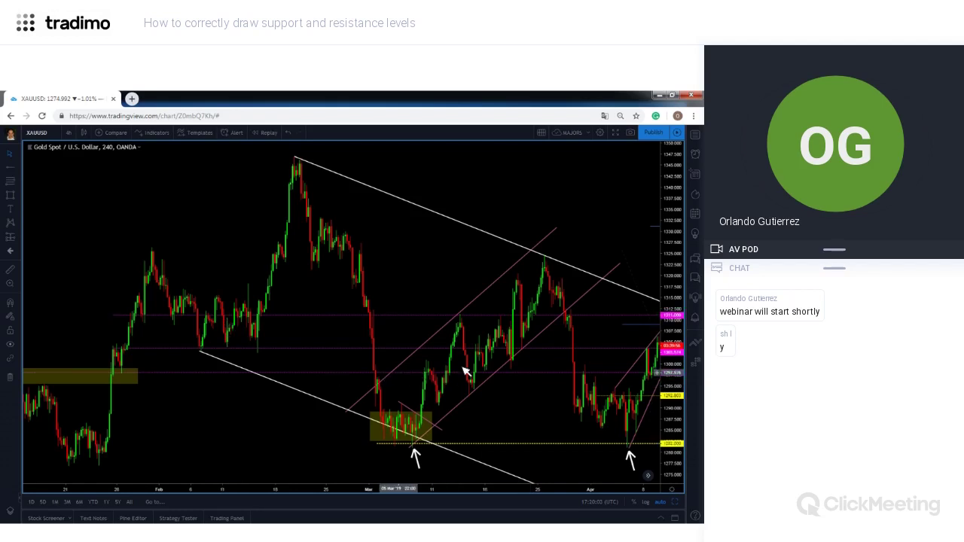
{"action": "left_click", "coordinate": [195, 375]}
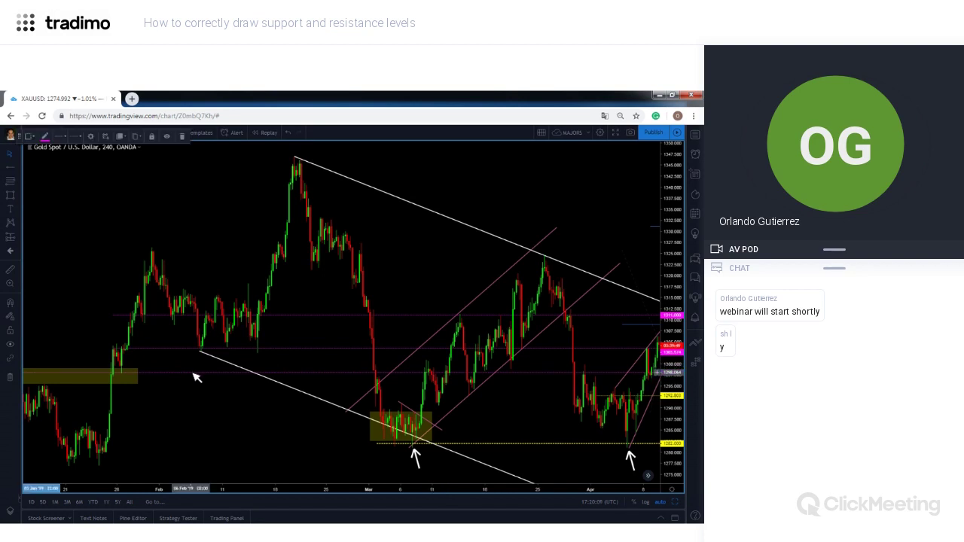
{"action": "left_click", "coordinate": [516, 358]}
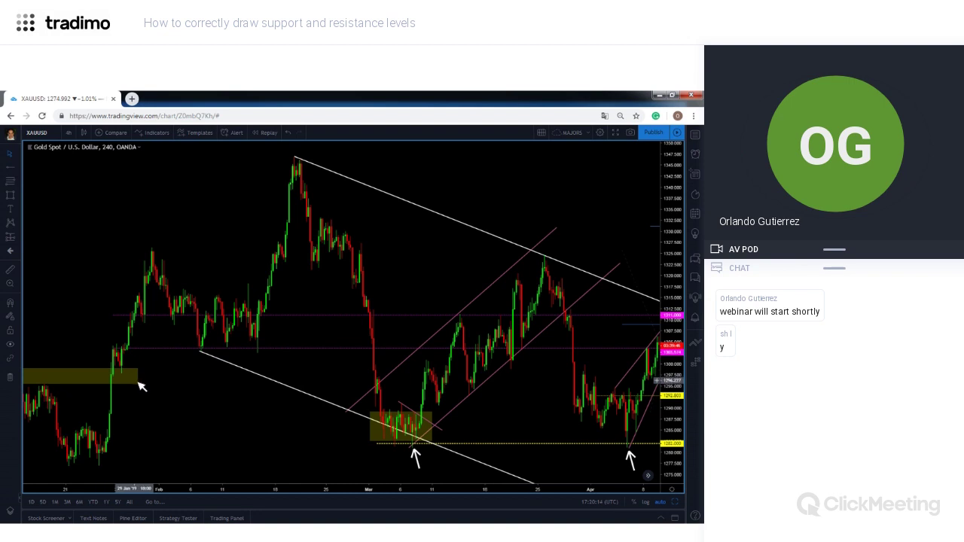
Delete the yellow rectangle over the January highs and the magenta horizontal ray at about 1303.6.
{"action": "left_click", "coordinate": [137, 376]}
{"action": "key", "text": "Delete"}
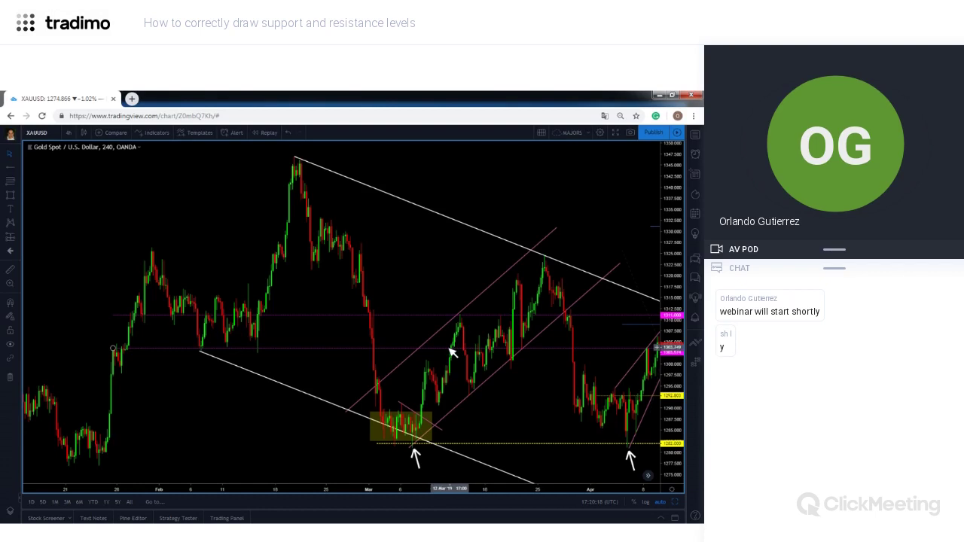
{"action": "left_click", "coordinate": [447, 349]}
{"action": "key", "text": "Delete"}
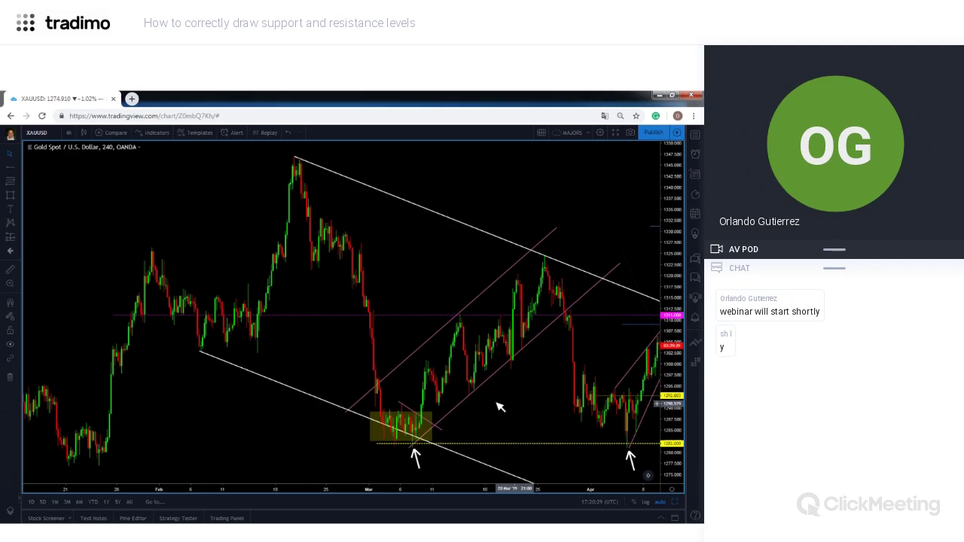
Delete the remaining magenta horizontal ray at 1311 from the gold chart.
{"action": "scroll", "coordinate": [456, 406], "scroll_direction": "up", "scroll_amount": 1}
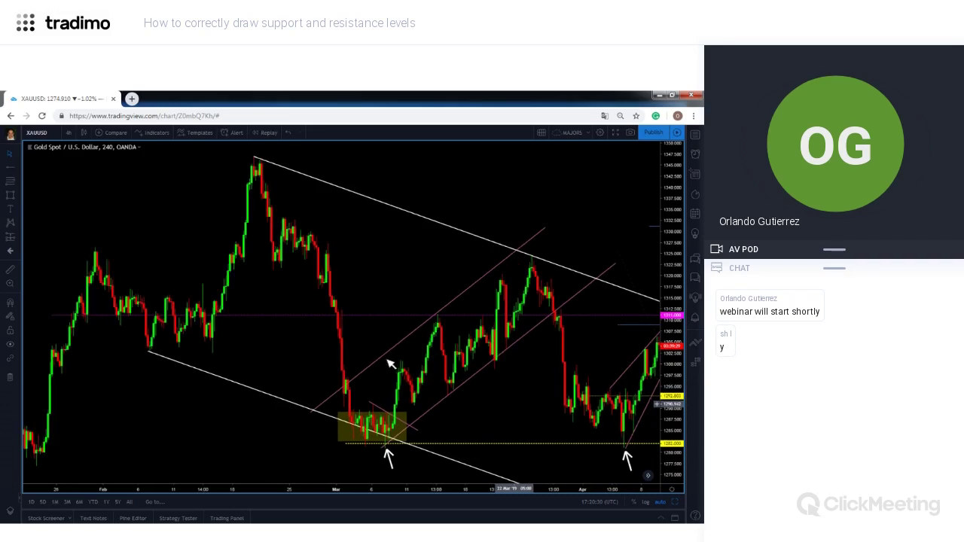
{"action": "scroll", "coordinate": [392, 359], "scroll_direction": "right", "scroll_amount": 2}
{"action": "scroll", "coordinate": [391, 359], "scroll_direction": "right", "scroll_amount": 1}
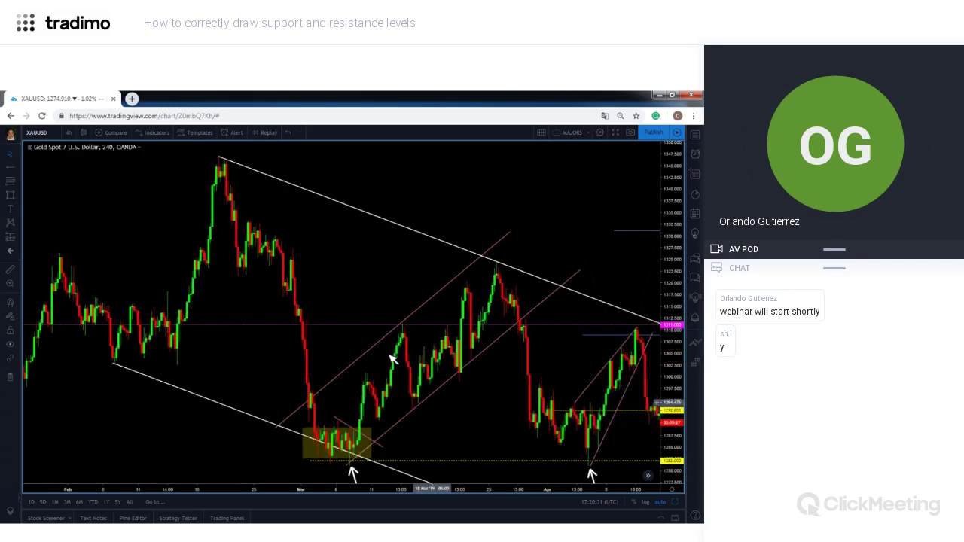
{"action": "scroll", "coordinate": [411, 329], "scroll_direction": "right", "scroll_amount": 1}
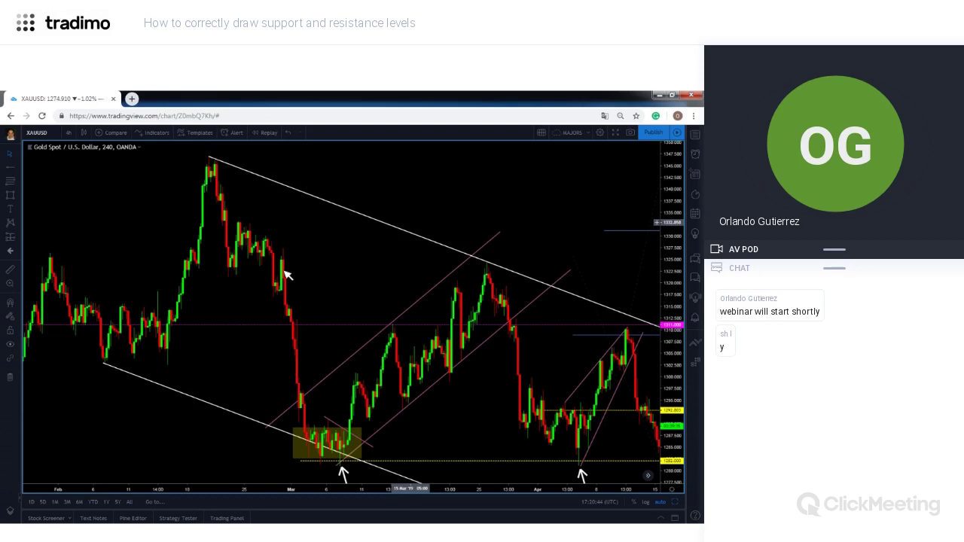
{"action": "scroll", "coordinate": [413, 207], "scroll_direction": "down", "scroll_amount": 1}
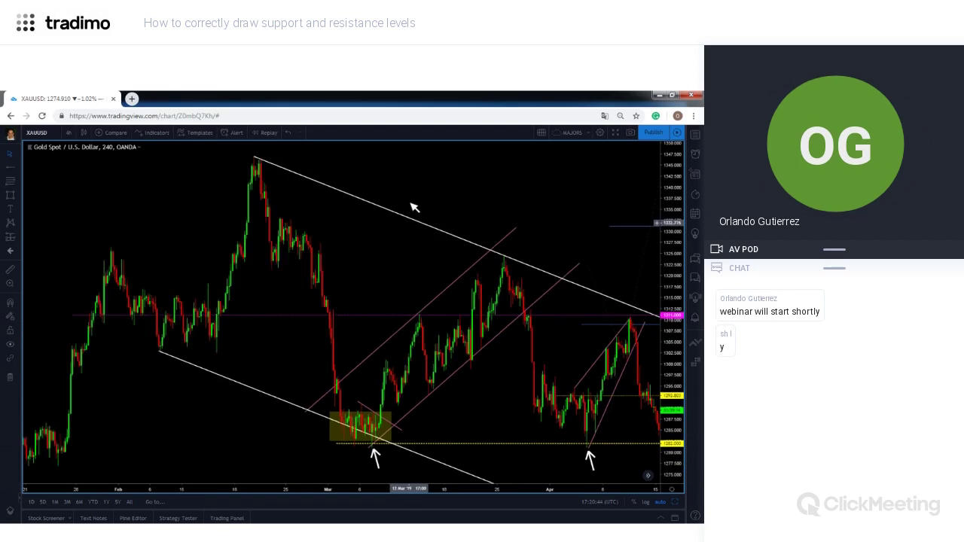
{"action": "scroll", "coordinate": [413, 207], "scroll_direction": "down", "scroll_amount": 1}
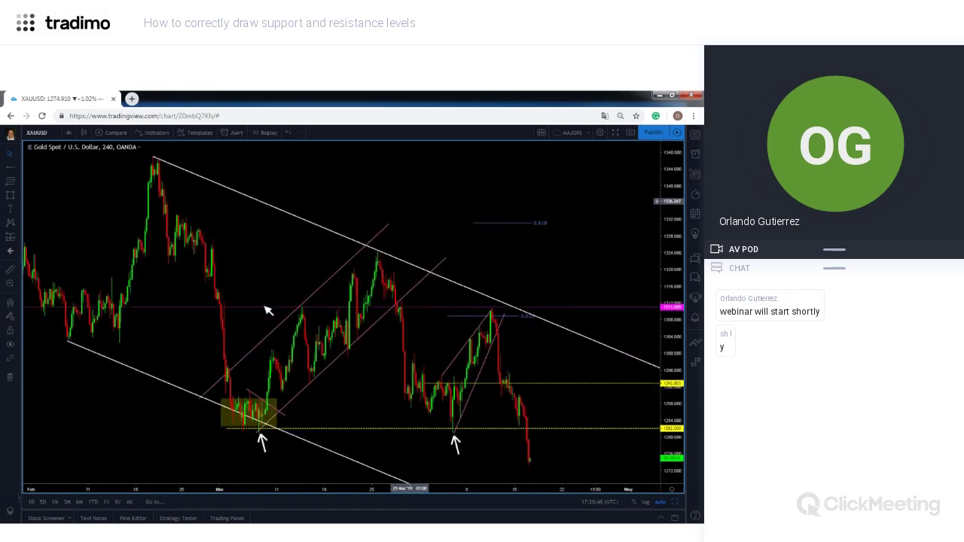
{"action": "scroll", "coordinate": [268, 309], "scroll_direction": "right", "scroll_amount": 3}
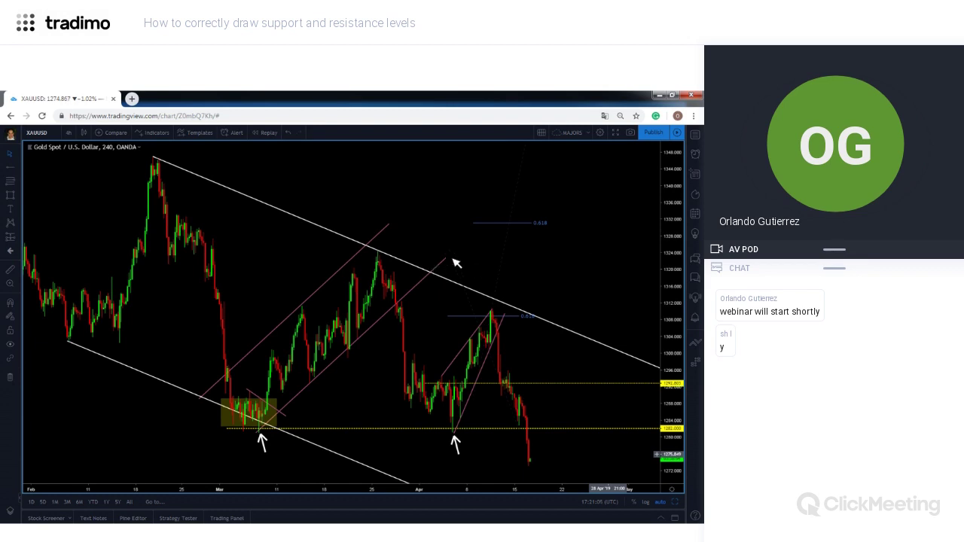
Switch from the gold chart to the U.S. Dollar Currency Index chart and set its interval to 1D.
{"action": "left_click", "coordinate": [682, 510]}
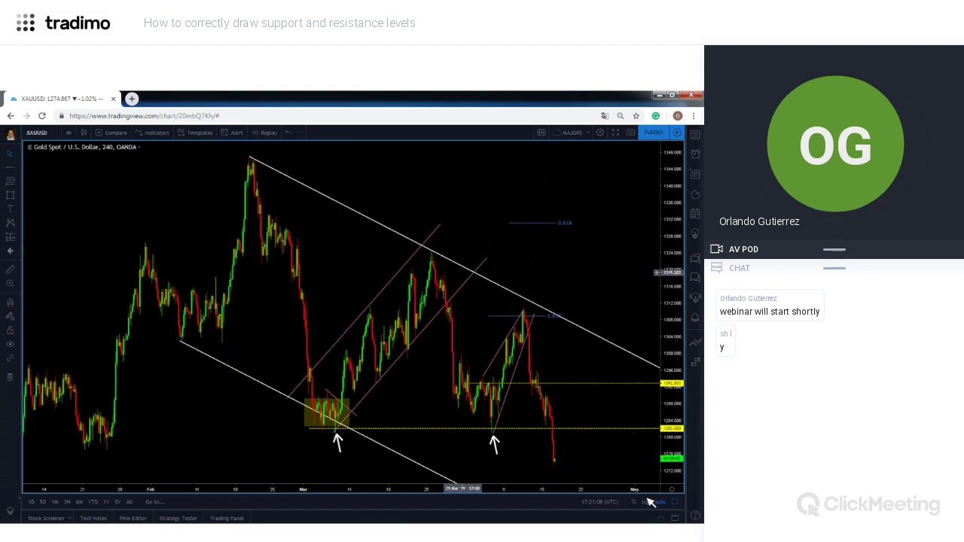
{"action": "scroll", "coordinate": [234, 241], "scroll_direction": "down", "scroll_amount": 2}
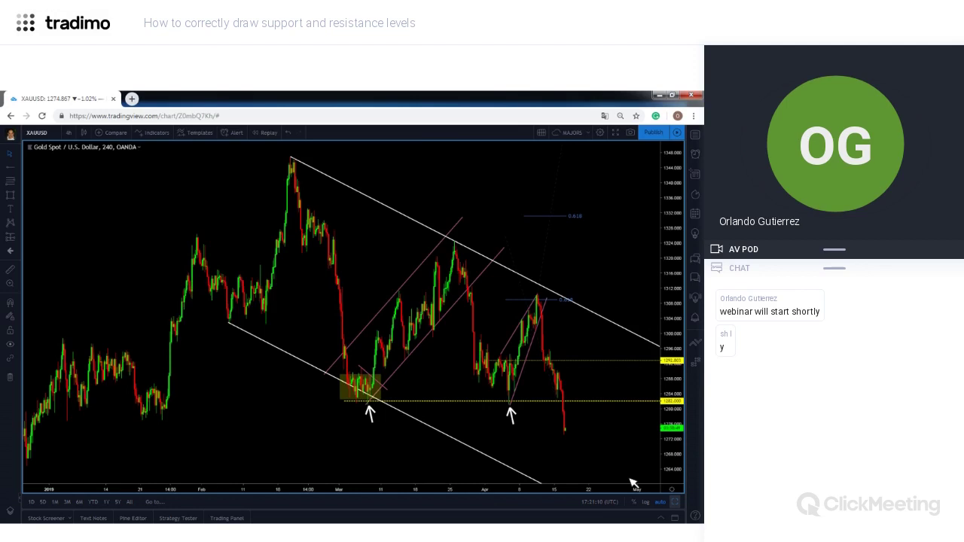
{"action": "left_click", "coordinate": [684, 507]}
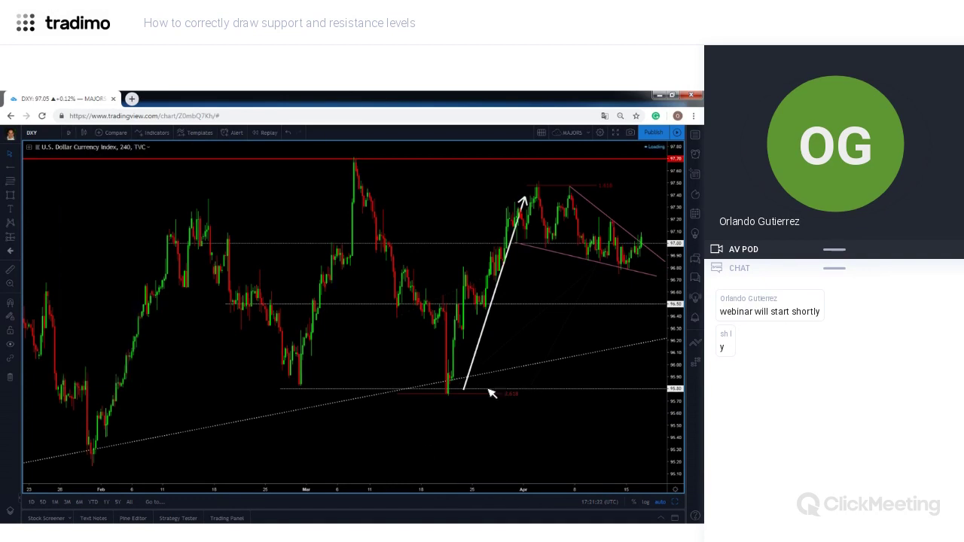
{"action": "scroll", "coordinate": [458, 394], "scroll_direction": "right", "scroll_amount": 2}
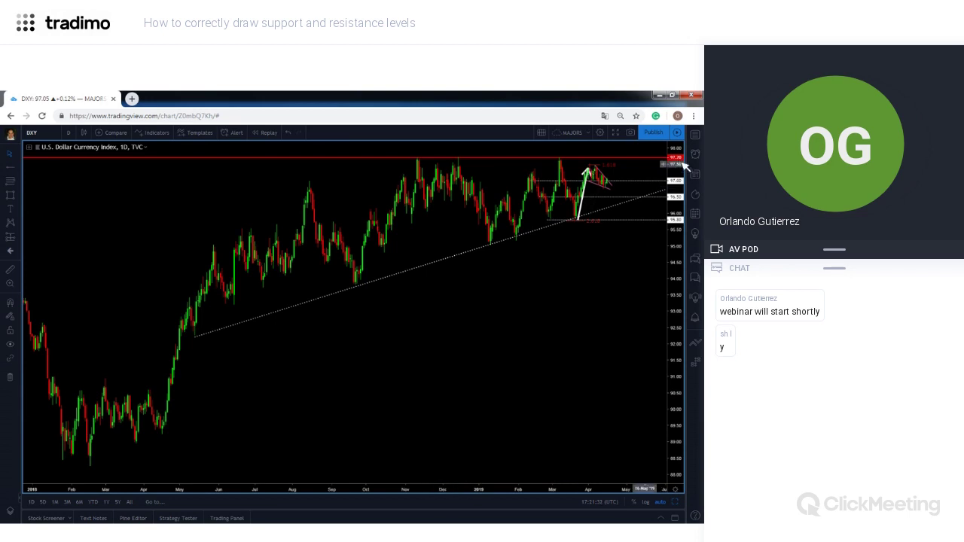
{"action": "left_click", "coordinate": [429, 157]}
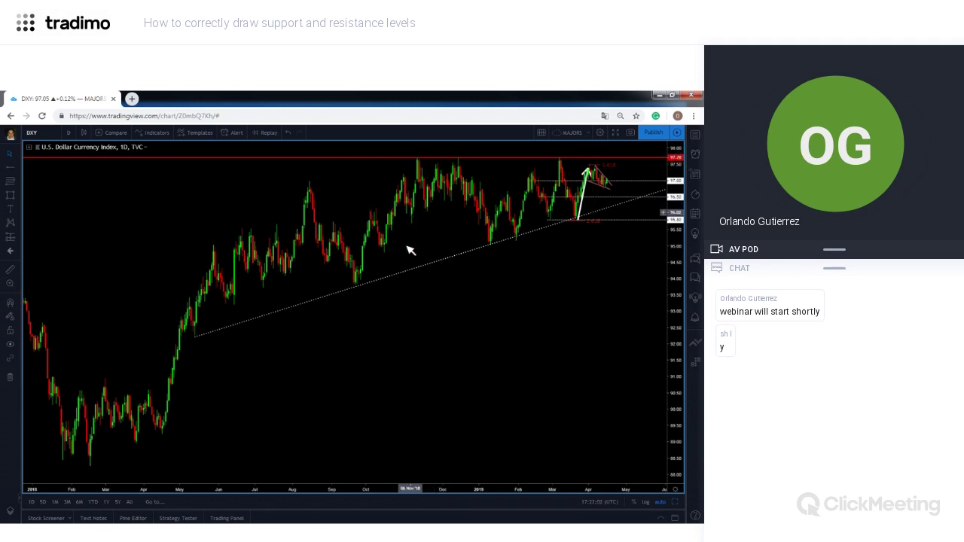
Draw a white arrow pointing up at the early-November low, from about 94.77 to about 95.64.
{"action": "scroll", "coordinate": [411, 250], "scroll_direction": "up", "scroll_amount": 2}
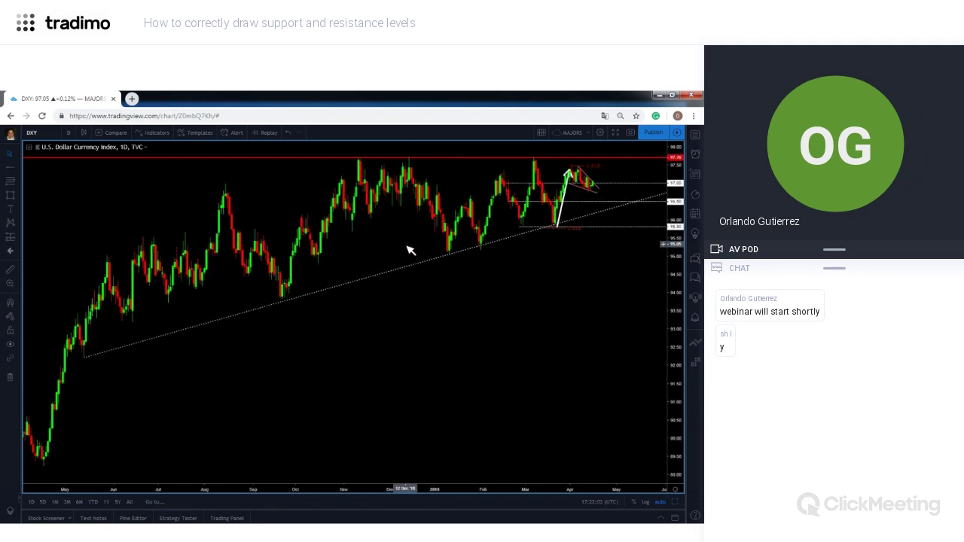
{"action": "scroll", "coordinate": [410, 250], "scroll_direction": "up", "scroll_amount": 2}
{"action": "scroll", "coordinate": [464, 251], "scroll_direction": "up", "scroll_amount": 2}
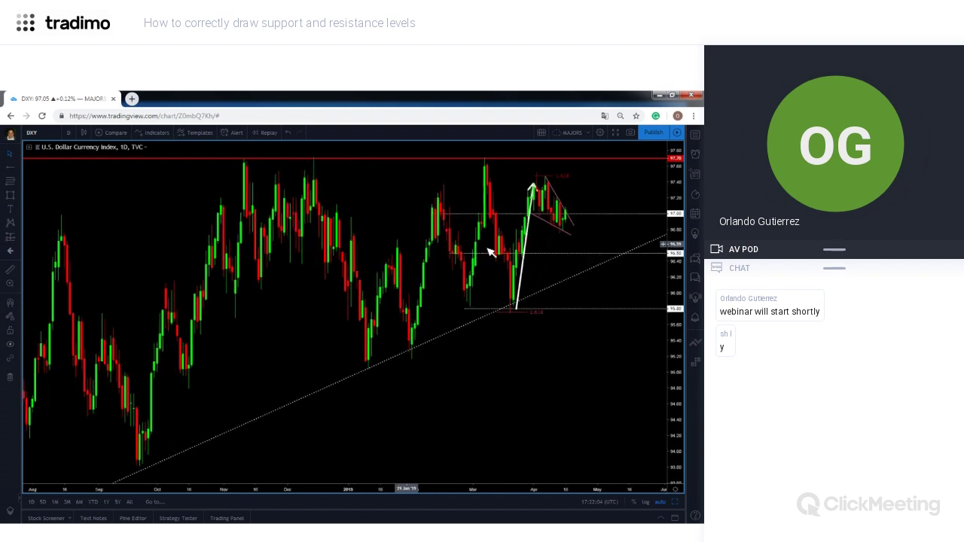
{"action": "scroll", "coordinate": [506, 192], "scroll_direction": "up", "scroll_amount": 2}
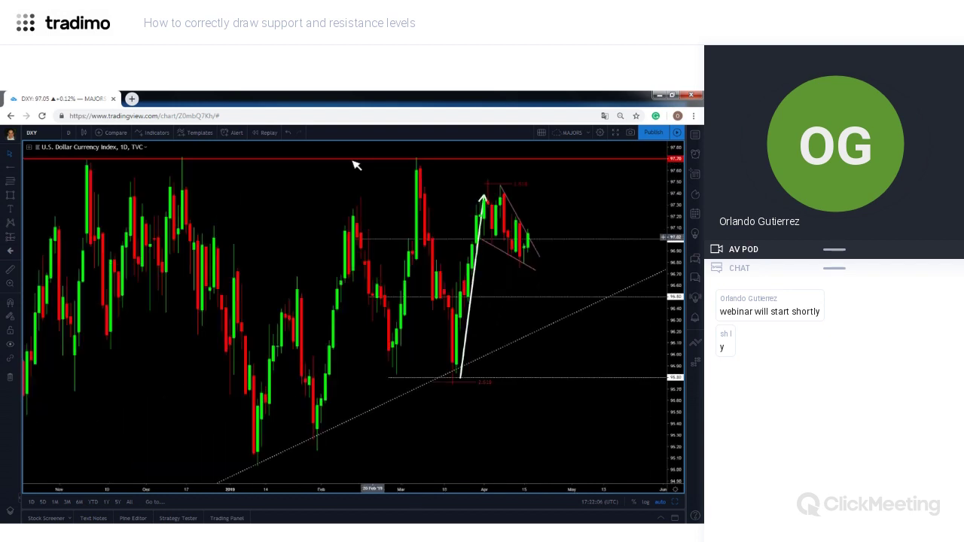
{"action": "left_click", "coordinate": [15, 167]}
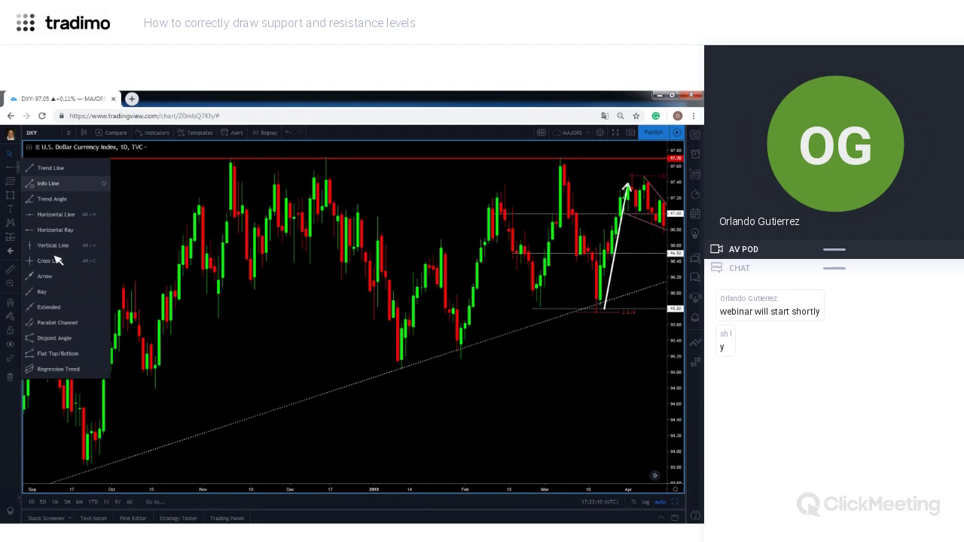
{"action": "left_click", "coordinate": [61, 276]}
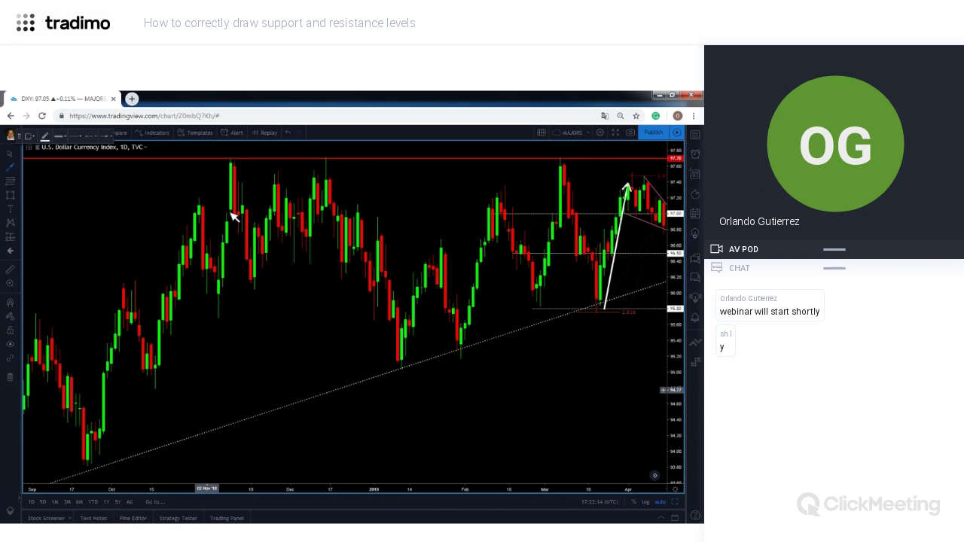
{"action": "left_click_drag", "start_coordinate": [207, 390], "coordinate": [215, 322]}
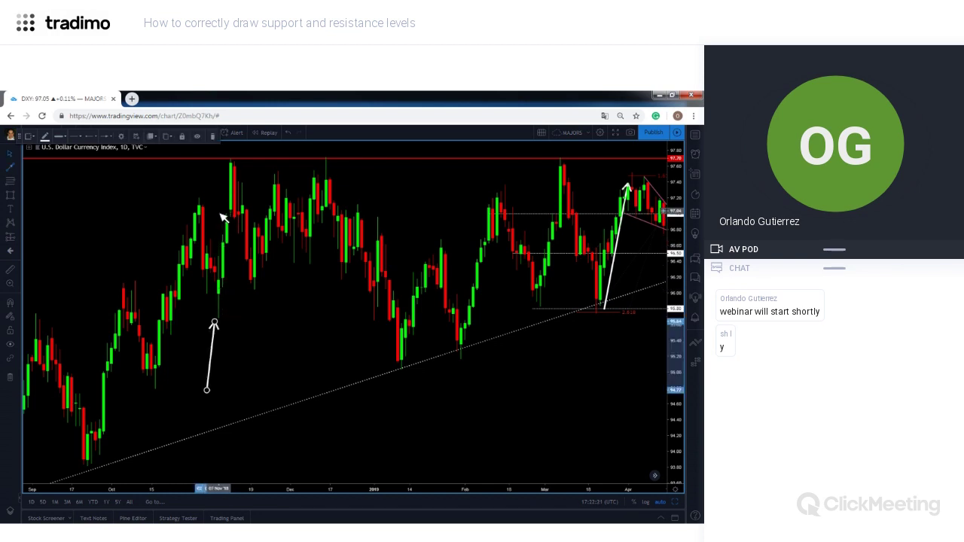
{"action": "left_click", "coordinate": [233, 159]}
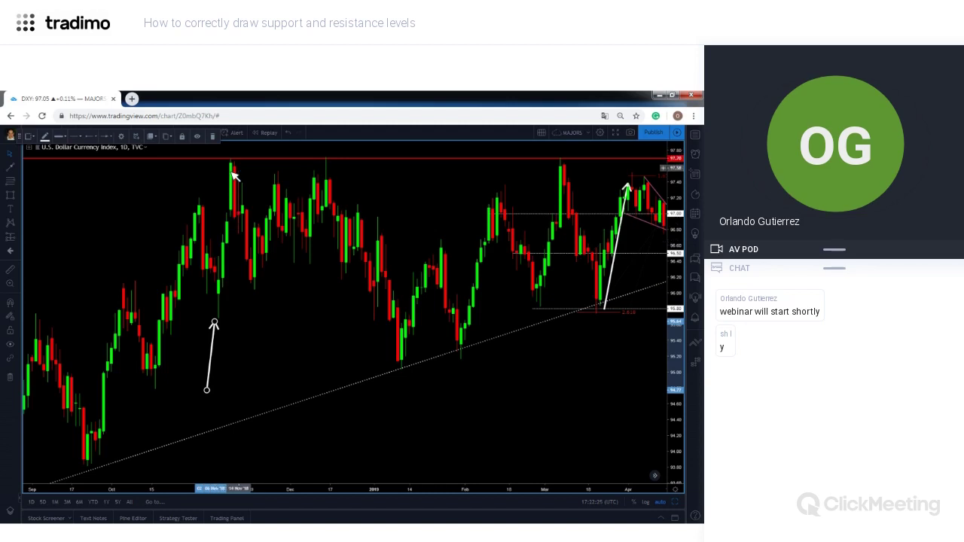
{"action": "left_click", "coordinate": [255, 276]}
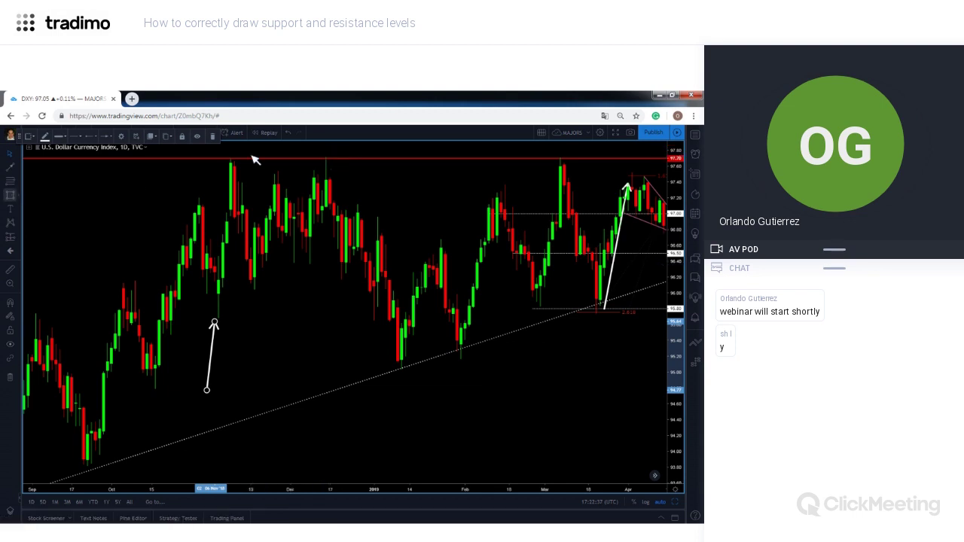
Draw a narrow yellow rectangle around the mid-December wick at the red resistance line, from about 97.80 to 97.44.
{"action": "left_click", "coordinate": [330, 162]}
{"action": "left_click_drag", "start_coordinate": [326, 151], "coordinate": [332, 182]}
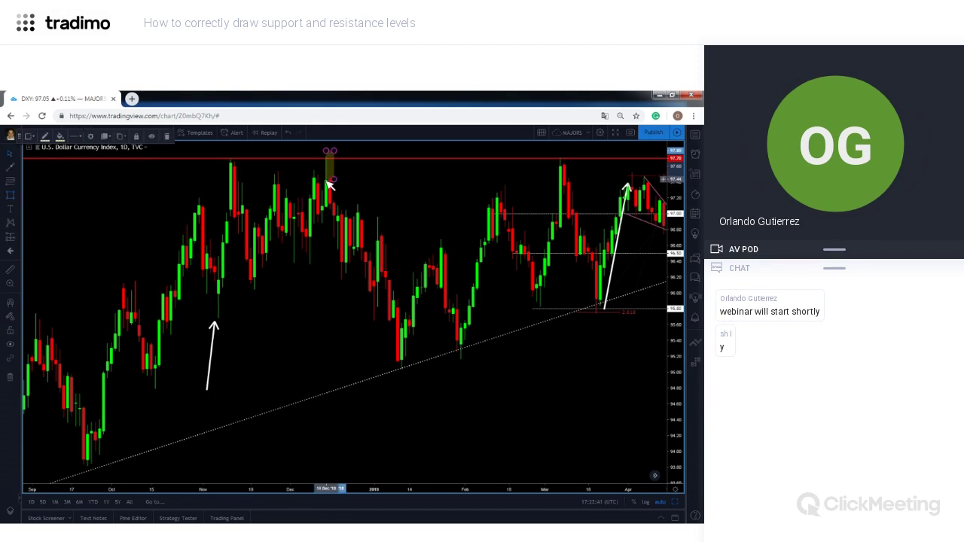
{"action": "left_click", "coordinate": [366, 189]}
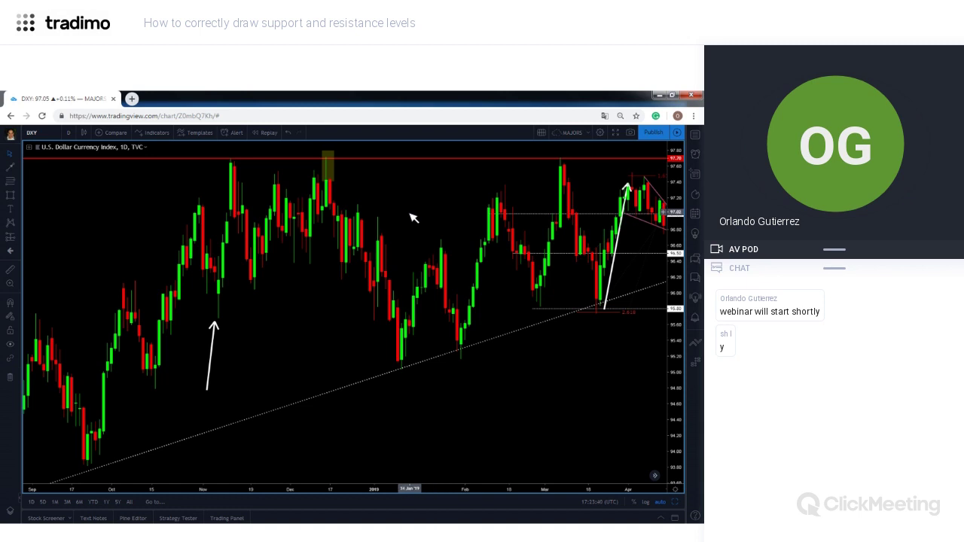
{"action": "scroll", "coordinate": [412, 218], "scroll_direction": "right", "scroll_amount": 3}
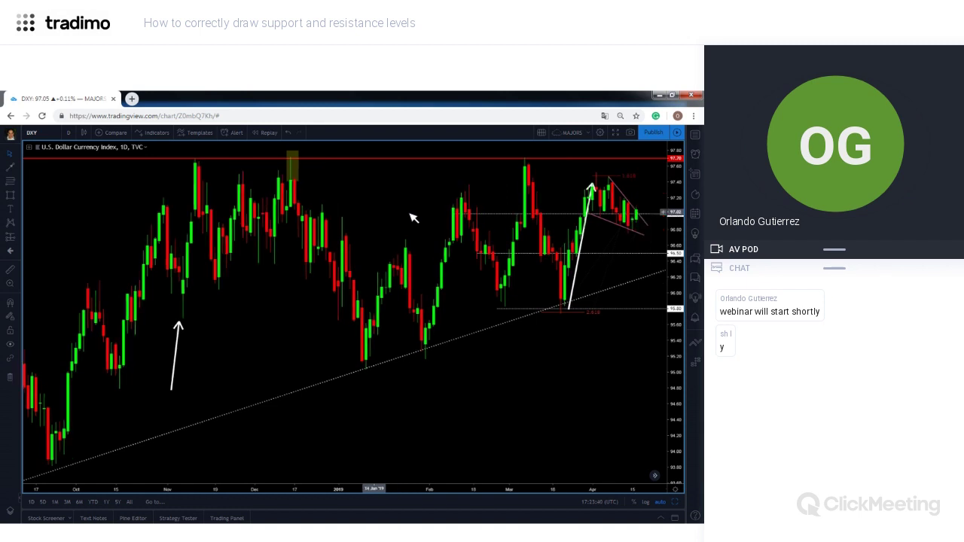
{"action": "scroll", "coordinate": [413, 218], "scroll_direction": "right", "scroll_amount": 1}
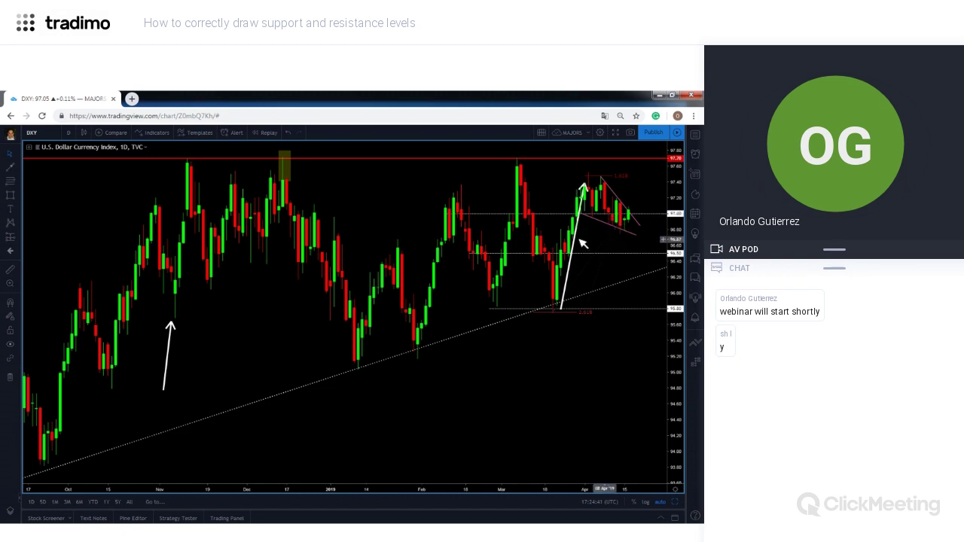
{"action": "scroll", "coordinate": [539, 249], "scroll_direction": "right", "scroll_amount": 2}
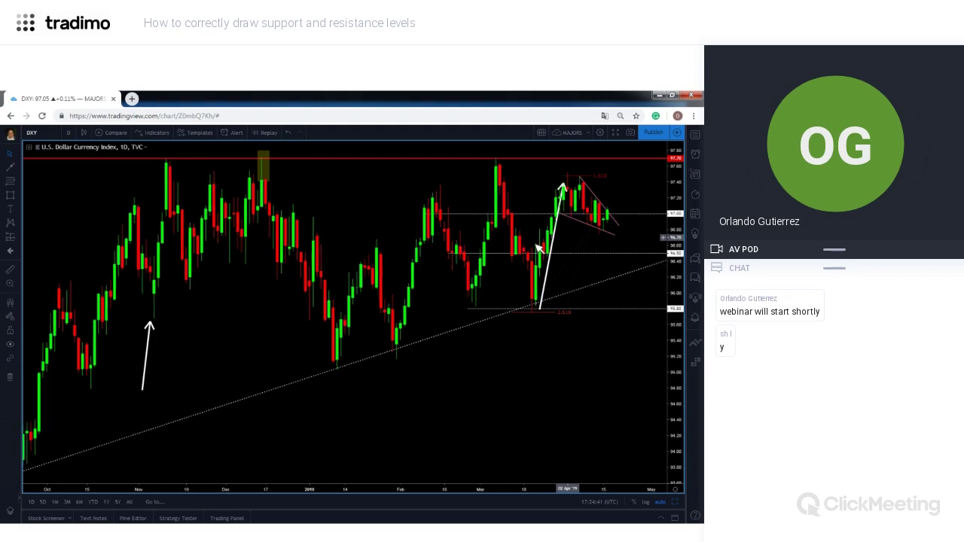
Delete the long white arrow that runs along the late-March rally on the Dollar Index chart.
{"action": "scroll", "coordinate": [538, 253], "scroll_direction": "right", "scroll_amount": 1}
{"action": "scroll", "coordinate": [540, 256], "scroll_direction": "right", "scroll_amount": 1}
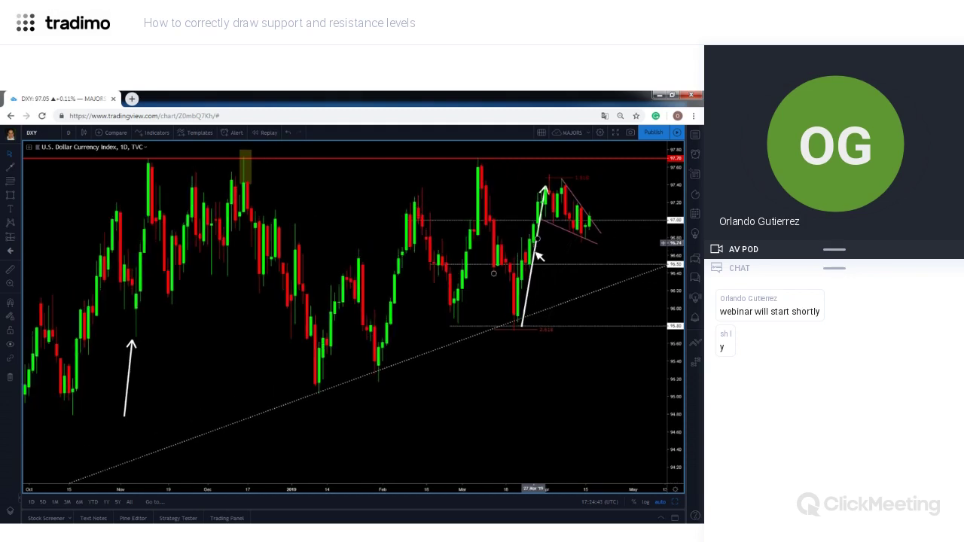
{"action": "left_click", "coordinate": [537, 255]}
{"action": "key", "text": "Delete"}
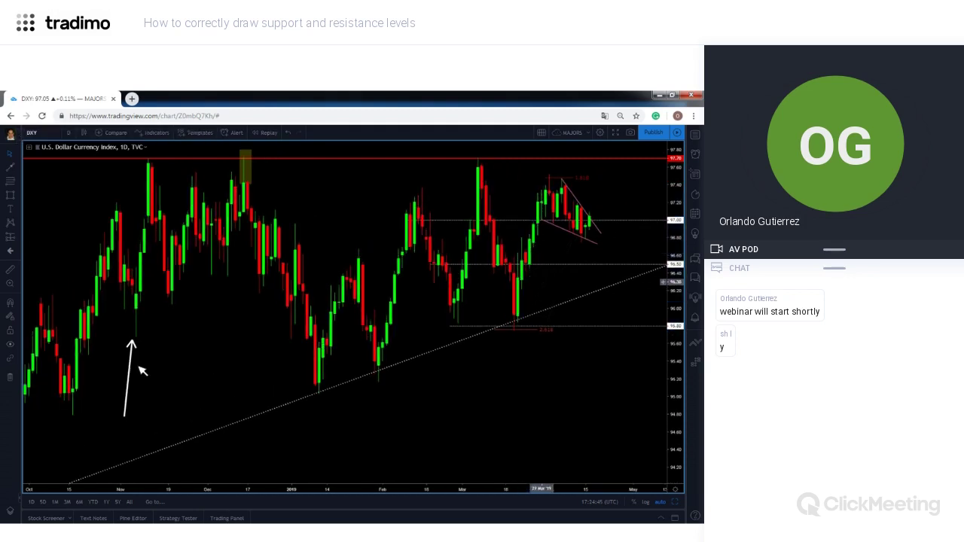
Draw a white arrow pointing up at the late-March low, from about 95.20 to about 95.70.
{"action": "left_click", "coordinate": [10, 166]}
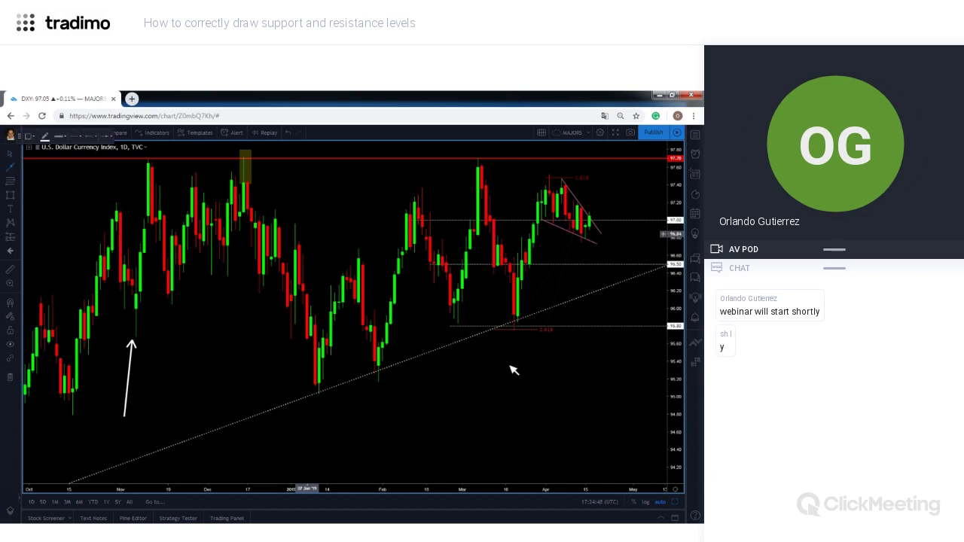
{"action": "left_click_drag", "start_coordinate": [510, 379], "coordinate": [513, 334]}
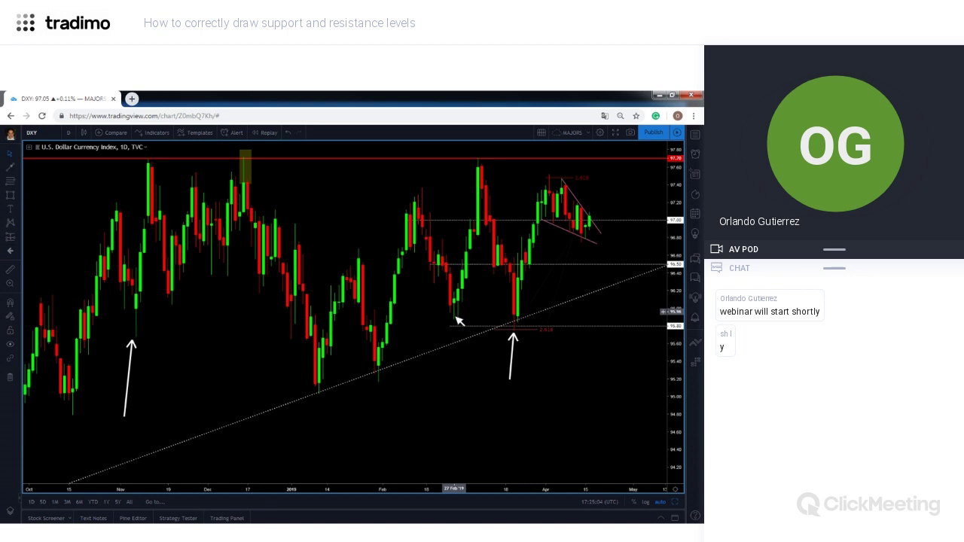
{"action": "left_click", "coordinate": [456, 324]}
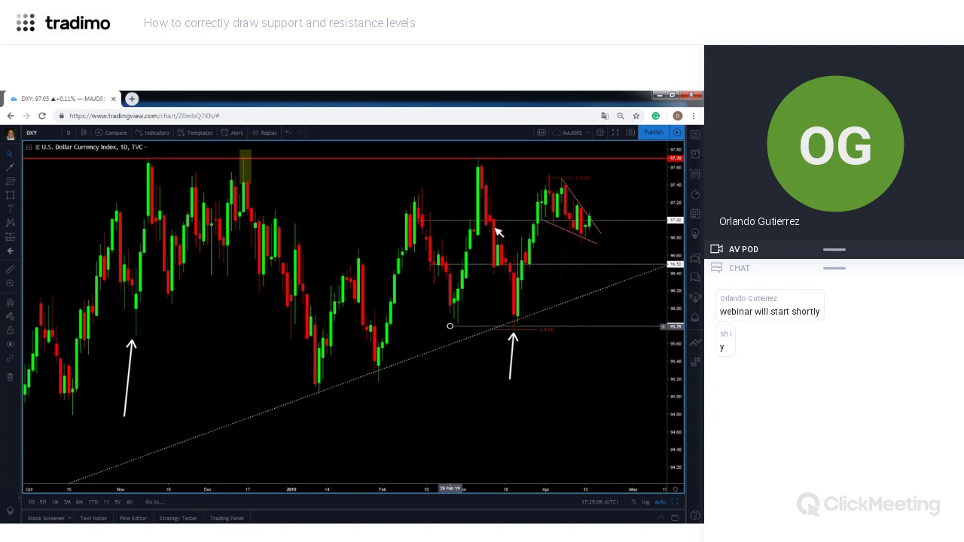
{"action": "left_click", "coordinate": [381, 372]}
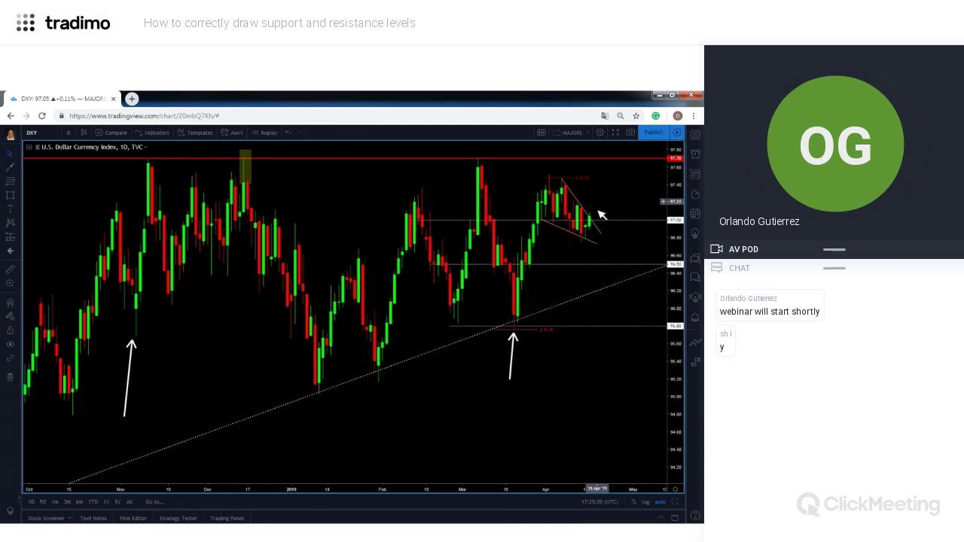
Place a long position above the latest candles with entry at 97.20 and its stop at 96.71, below the wedge.
{"action": "left_click_drag", "start_coordinate": [605, 215], "coordinate": [603, 216]}
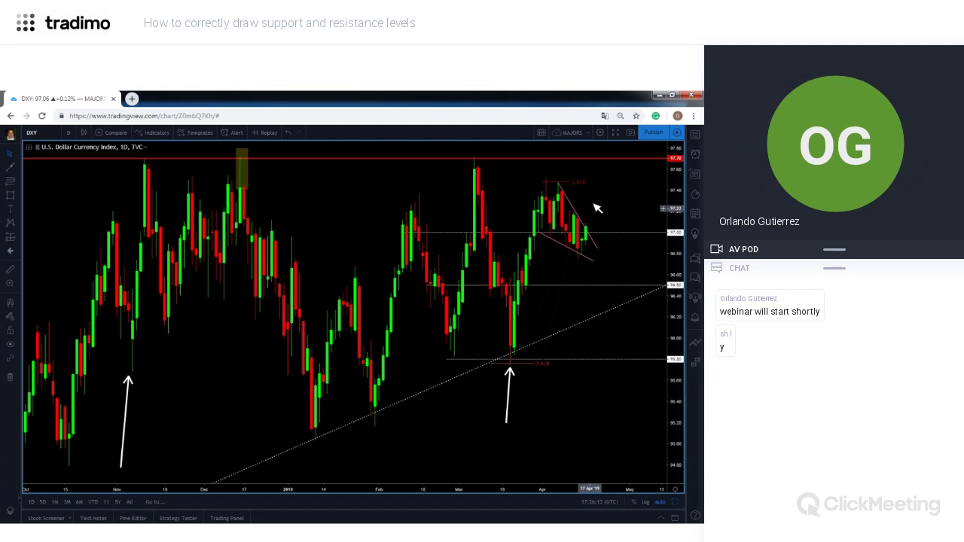
{"action": "left_click", "coordinate": [11, 237]}
{"action": "left_click", "coordinate": [580, 216]}
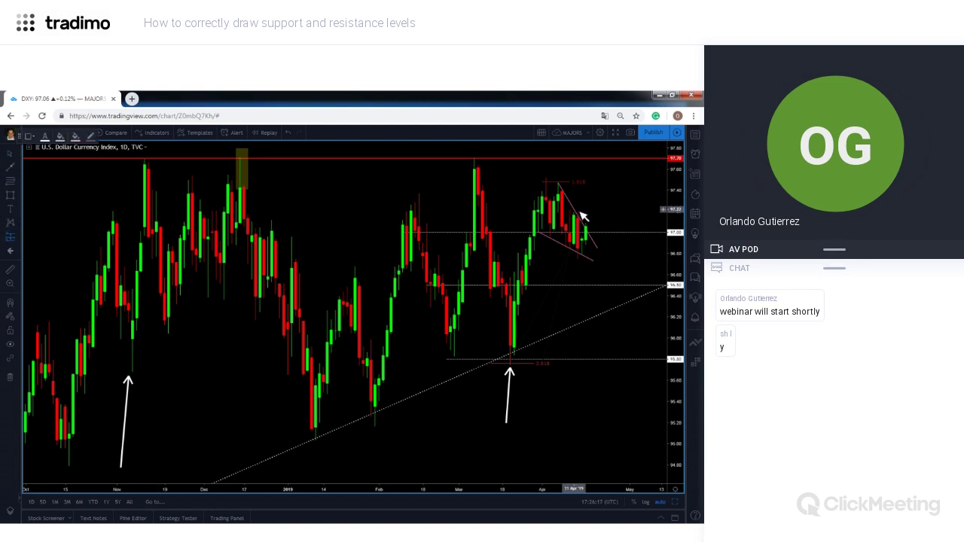
{"action": "left_click", "coordinate": [582, 226]}
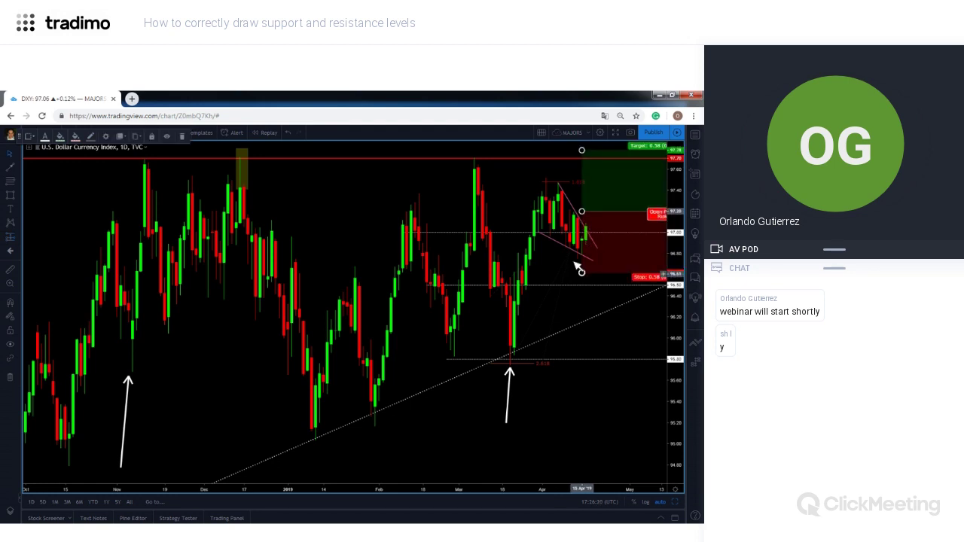
{"action": "left_click_drag", "start_coordinate": [575, 265], "coordinate": [580, 263]}
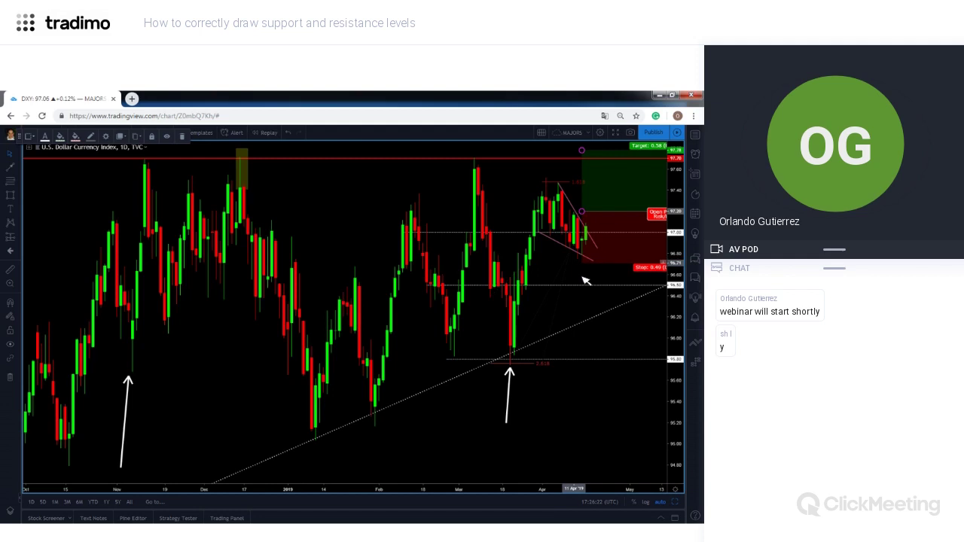
{"action": "left_click", "coordinate": [527, 339]}
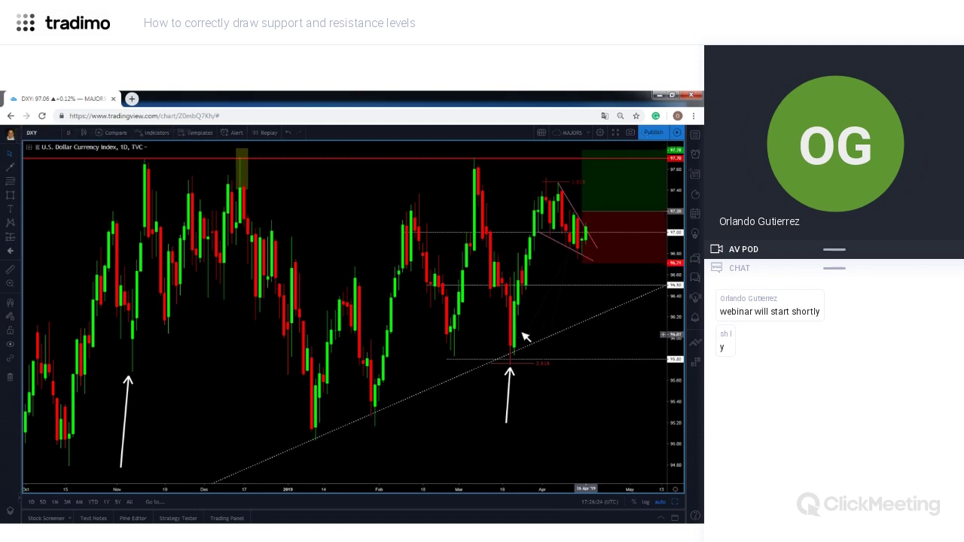
Lower the long position's target to the red resistance line, at about 97.70.
{"action": "scroll", "coordinate": [522, 217], "scroll_direction": "right", "scroll_amount": 2}
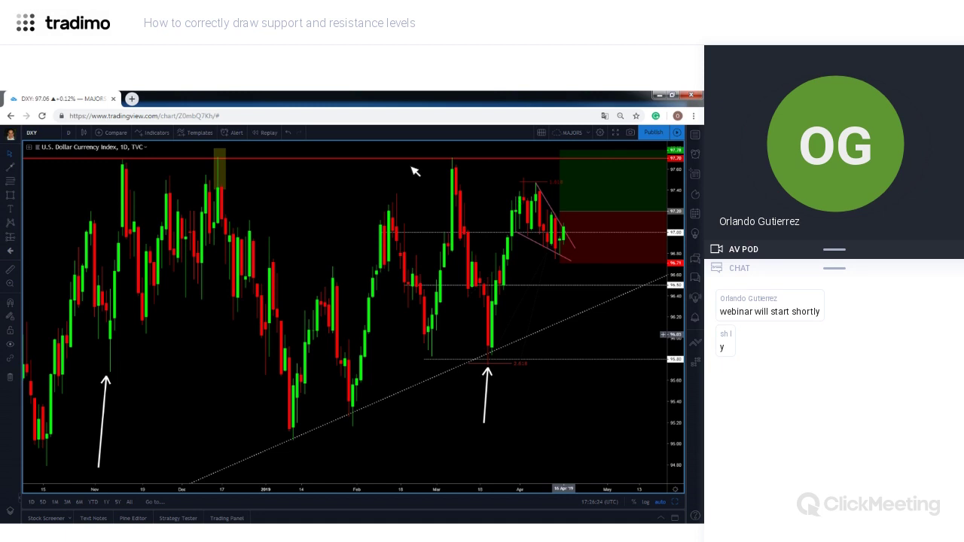
{"action": "scroll", "coordinate": [413, 162], "scroll_direction": "right", "scroll_amount": 10}
{"action": "left_click_drag", "start_coordinate": [410, 150], "coordinate": [416, 166]}
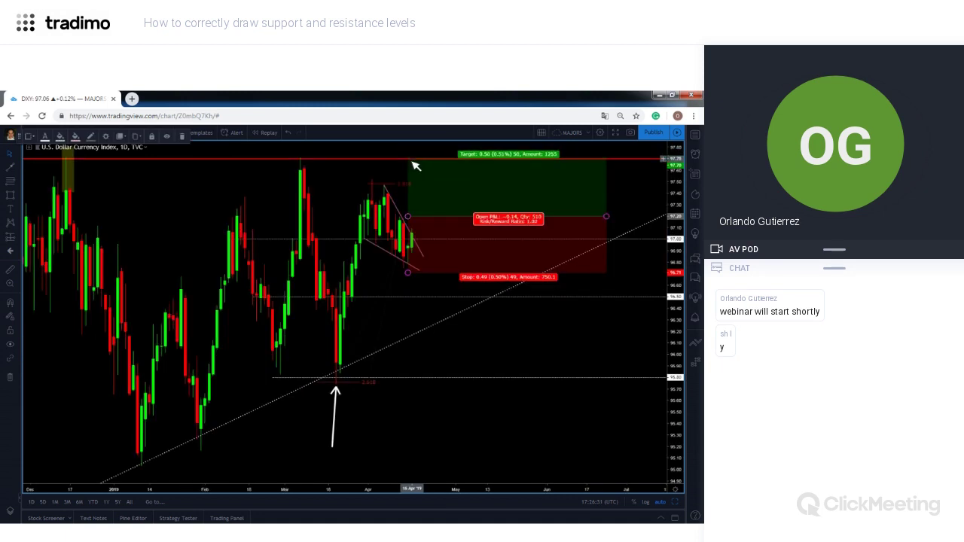
{"action": "left_click", "coordinate": [606, 333]}
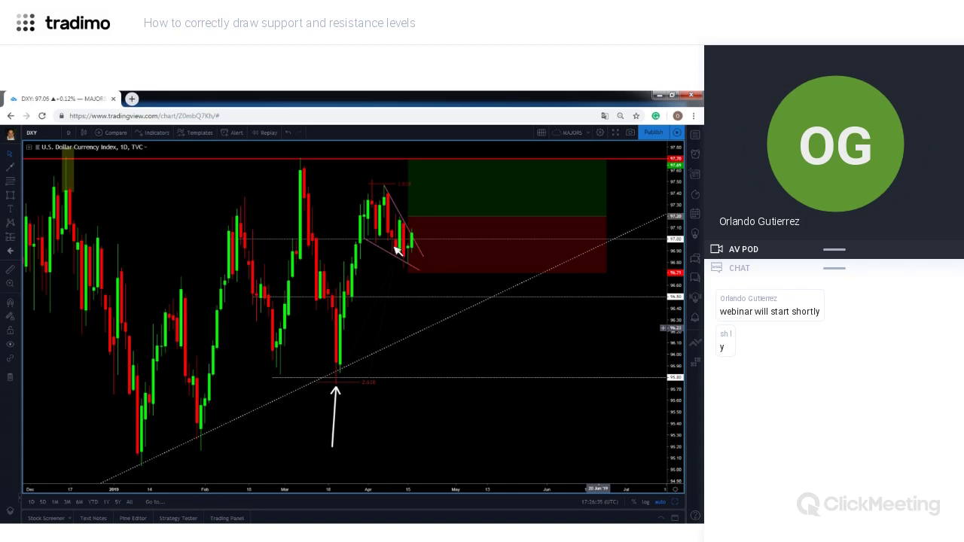
Delete the long position from the Dollar Index chart.
{"action": "left_click", "coordinate": [465, 209]}
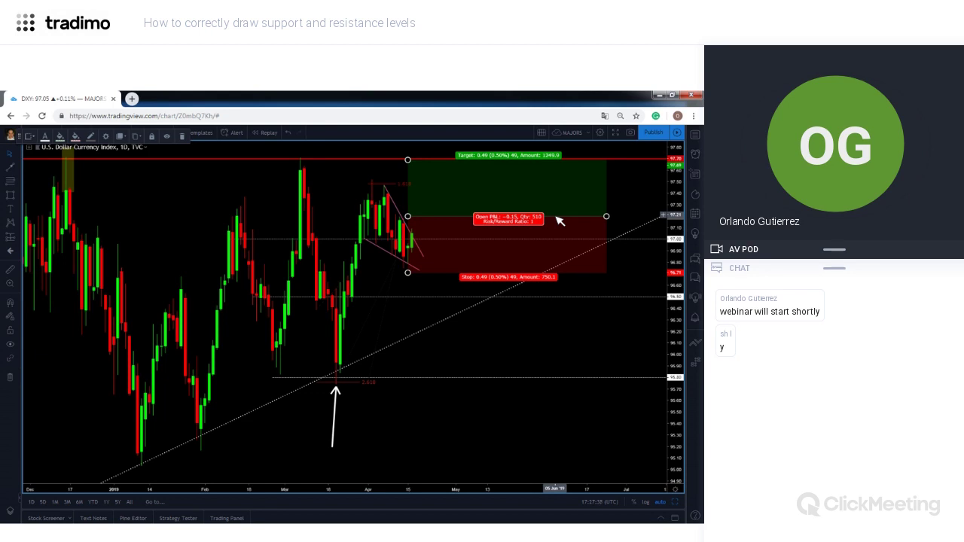
{"action": "key", "text": "Delete"}
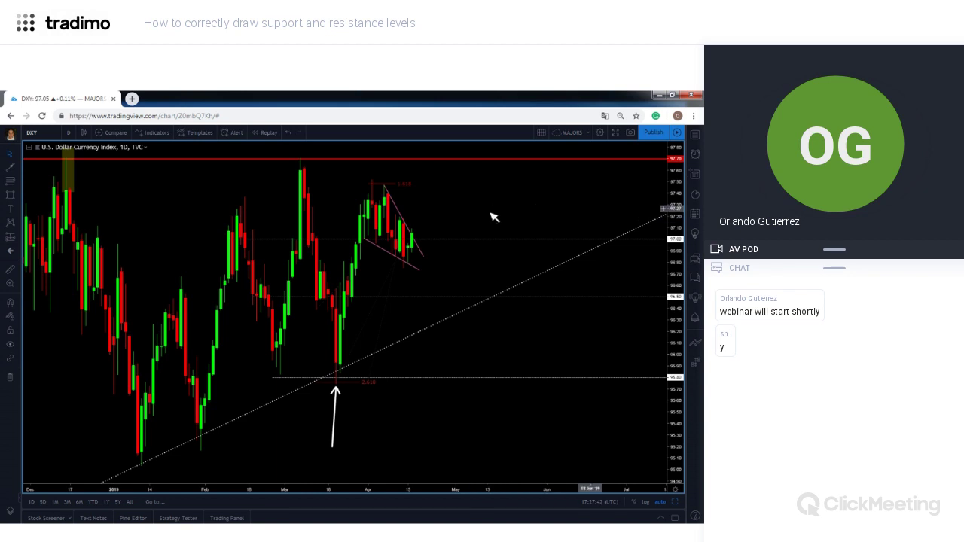
{"action": "scroll", "coordinate": [271, 219], "scroll_direction": "left", "scroll_amount": 3}
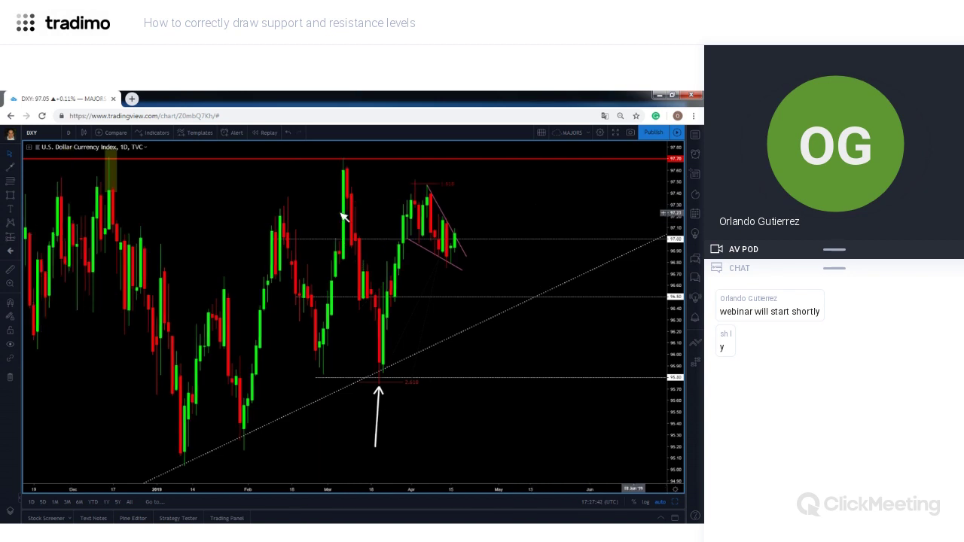
{"action": "scroll", "coordinate": [348, 216], "scroll_direction": "left", "scroll_amount": 1}
{"action": "scroll", "coordinate": [629, 205], "scroll_direction": "left", "scroll_amount": 5}
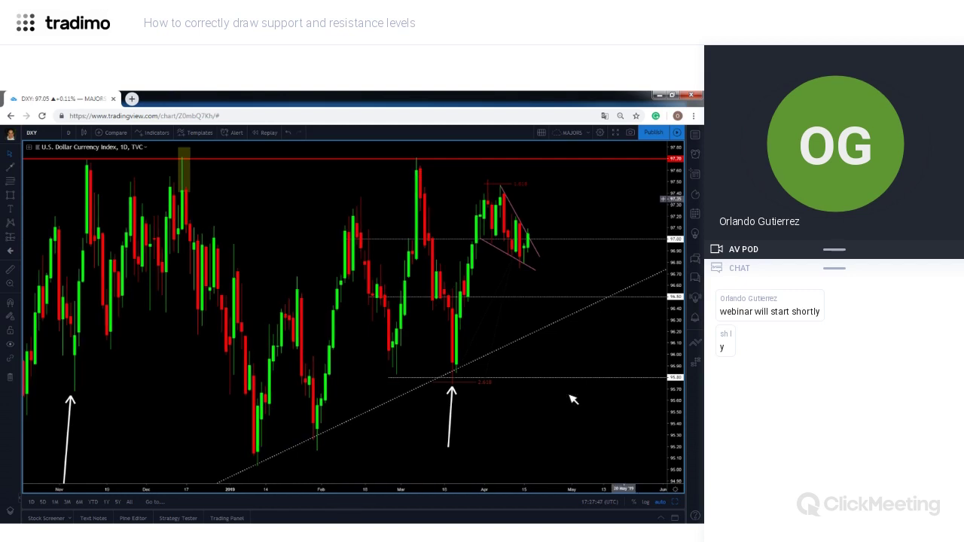
Switch from the Dollar Index chart to the maximized Euro / U.S. Dollar 240-minute chart, leaving no drawing selected.
{"action": "scroll", "coordinate": [630, 465], "scroll_direction": "down", "scroll_amount": 2}
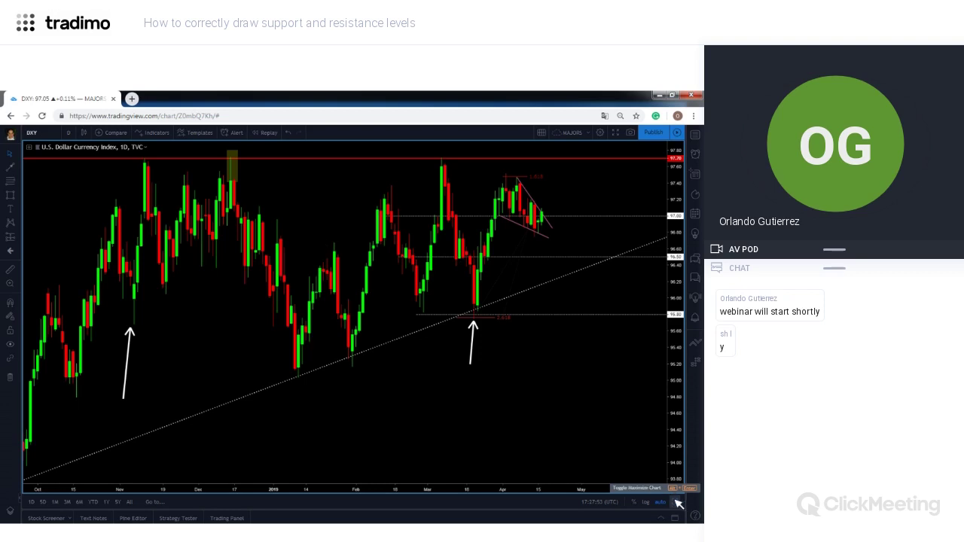
{"action": "key", "text": "alt+Return"}
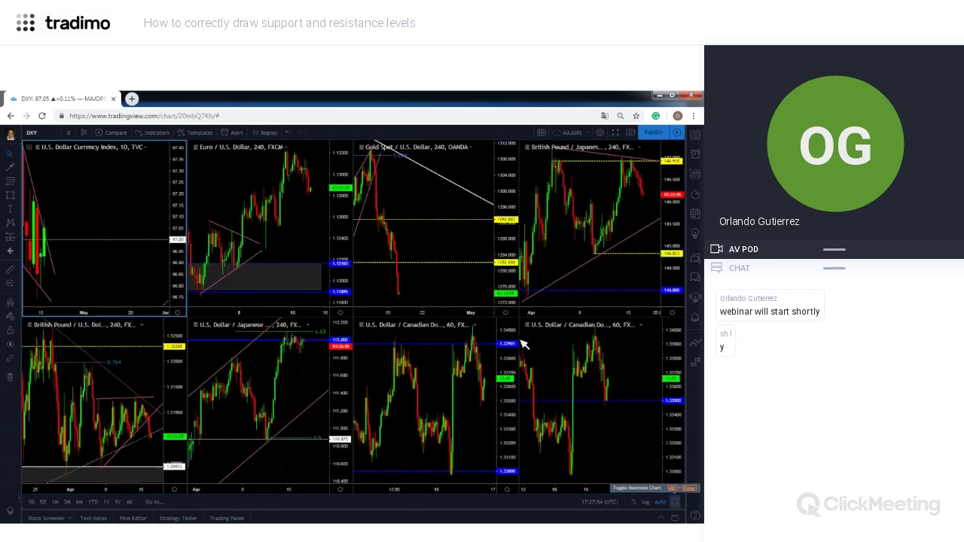
{"action": "key", "text": "alt+Return"}
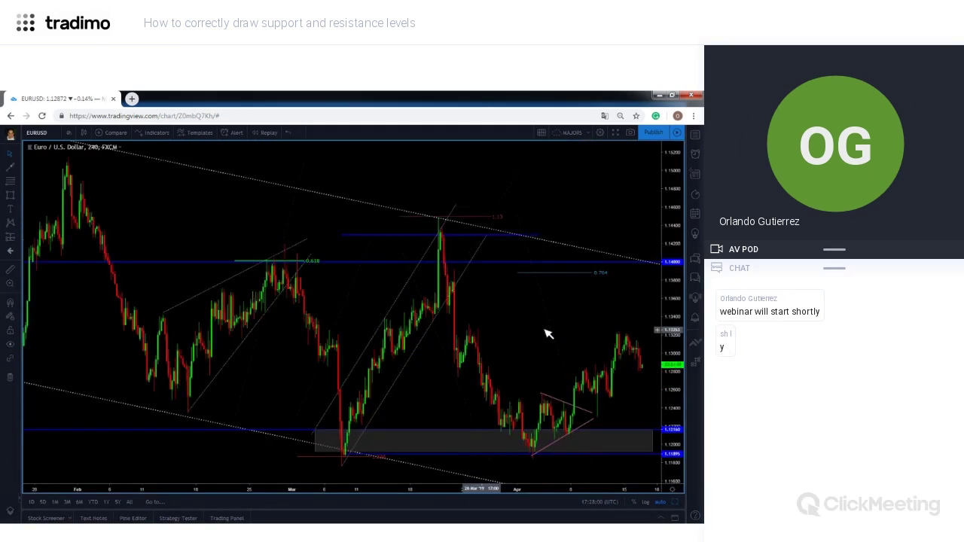
{"action": "scroll", "coordinate": [577, 233], "scroll_direction": "down", "scroll_amount": 2}
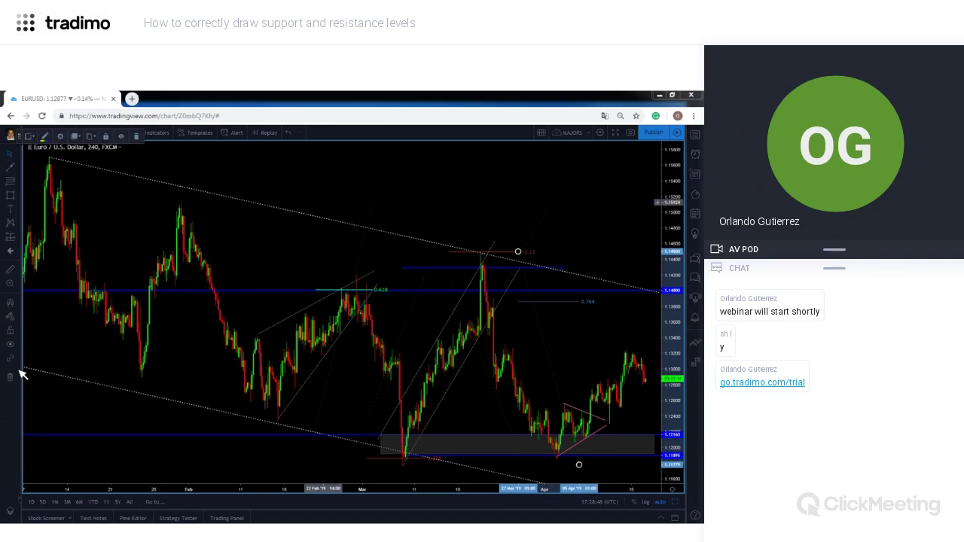
{"action": "left_click", "coordinate": [566, 208]}
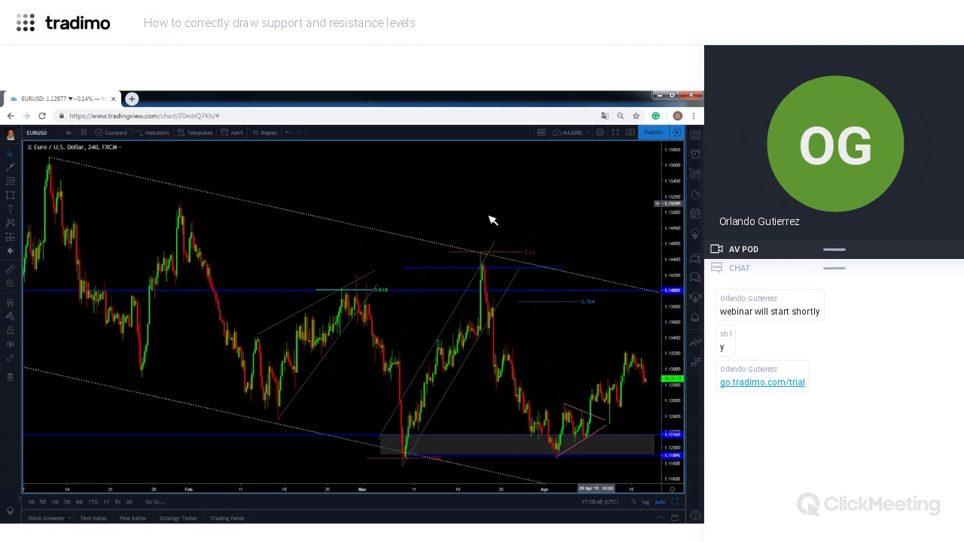
Draw a white arrow pointing up at the early-April low below the grey support zone, from about 1.1161 to about 1.1184.
{"action": "scroll", "coordinate": [491, 220], "scroll_direction": "right", "scroll_amount": 2}
{"action": "scroll", "coordinate": [491, 220], "scroll_direction": "right", "scroll_amount": 3}
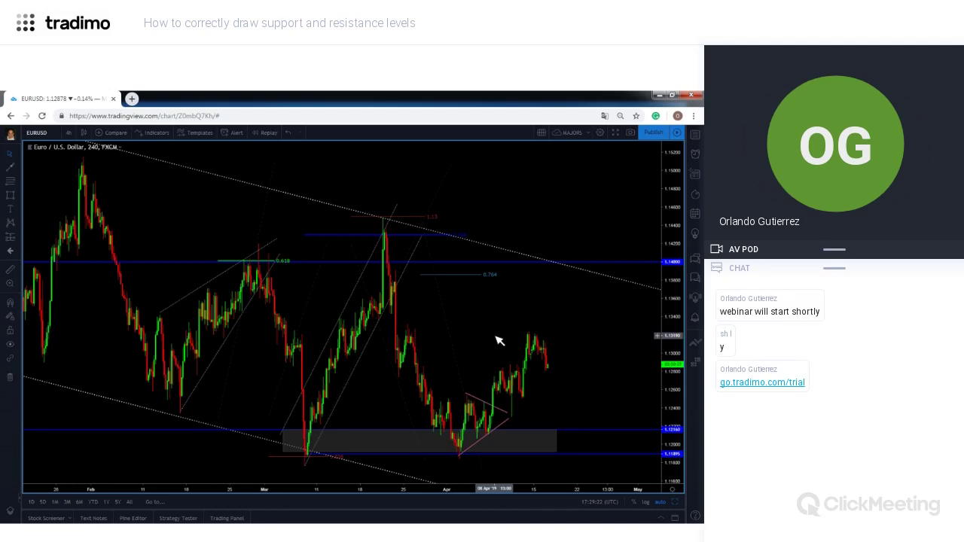
{"action": "scroll", "coordinate": [503, 282], "scroll_direction": "up", "scroll_amount": 1}
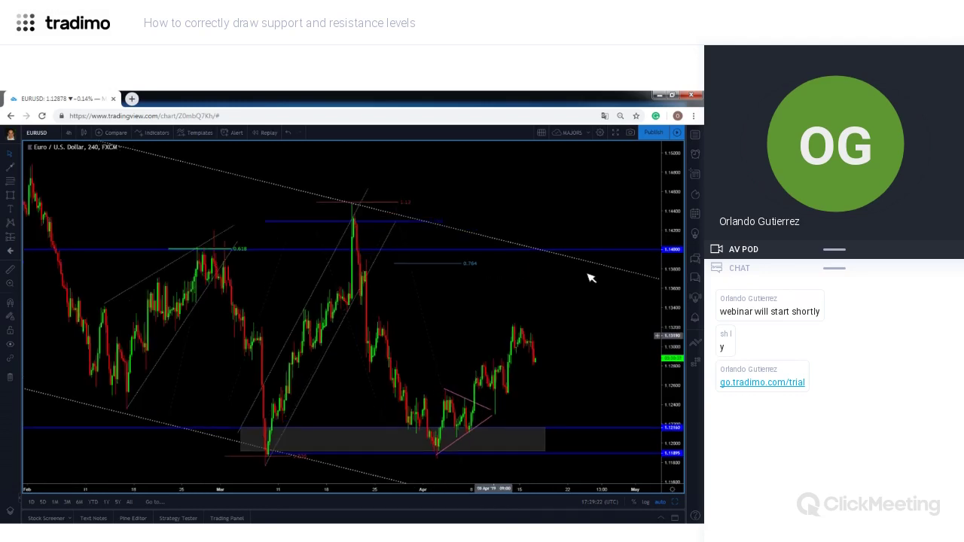
{"action": "scroll", "coordinate": [576, 256], "scroll_direction": "up", "scroll_amount": 1}
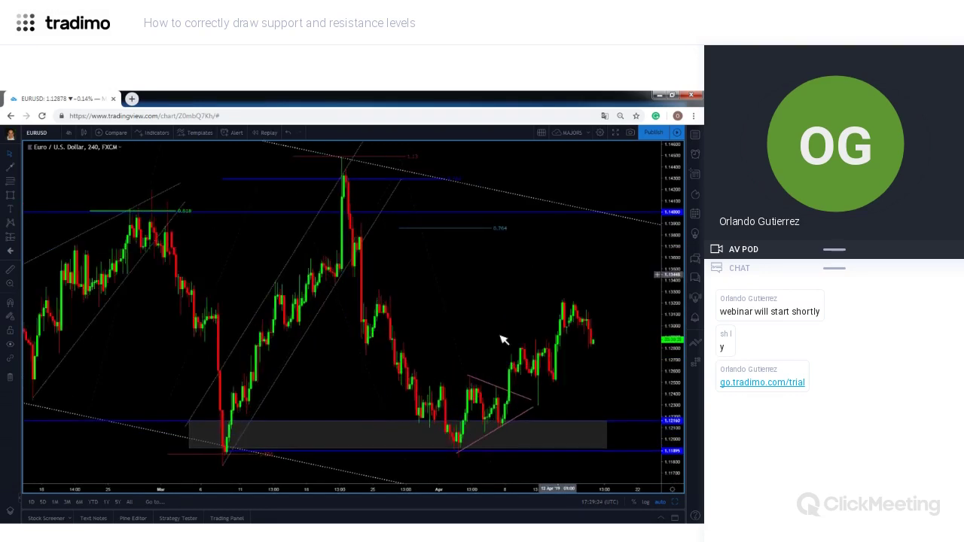
{"action": "scroll", "coordinate": [284, 432], "scroll_direction": "up", "scroll_amount": 1}
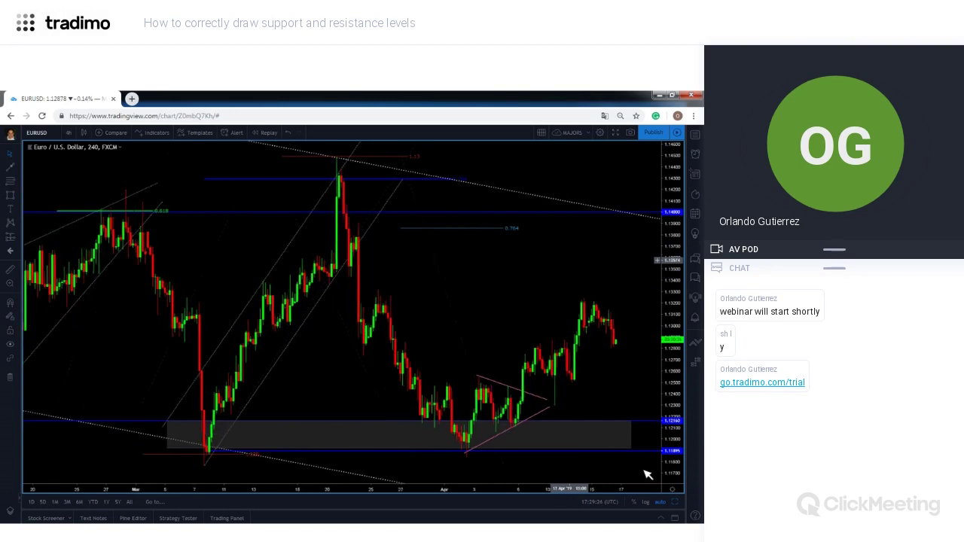
{"action": "scroll", "coordinate": [645, 473], "scroll_direction": "up", "scroll_amount": 1}
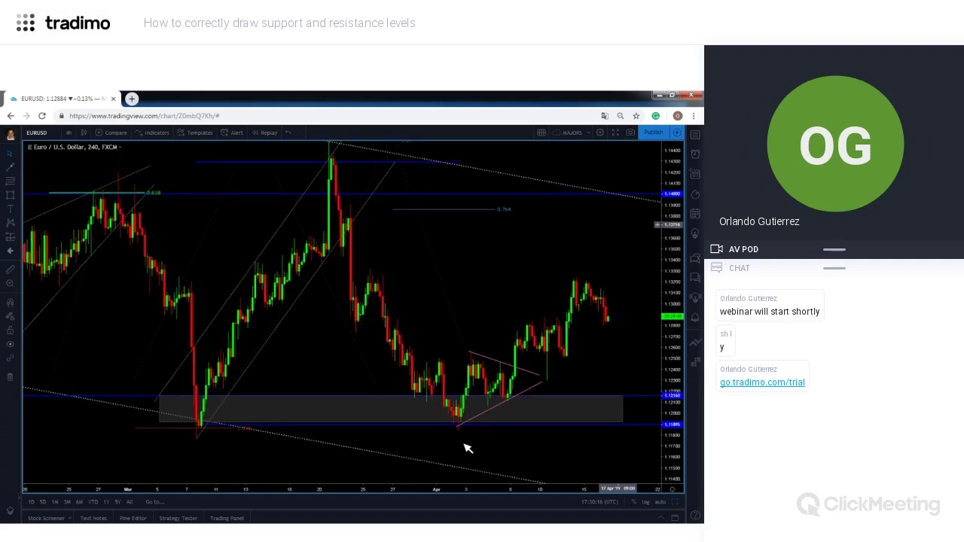
{"action": "left_click", "coordinate": [461, 432]}
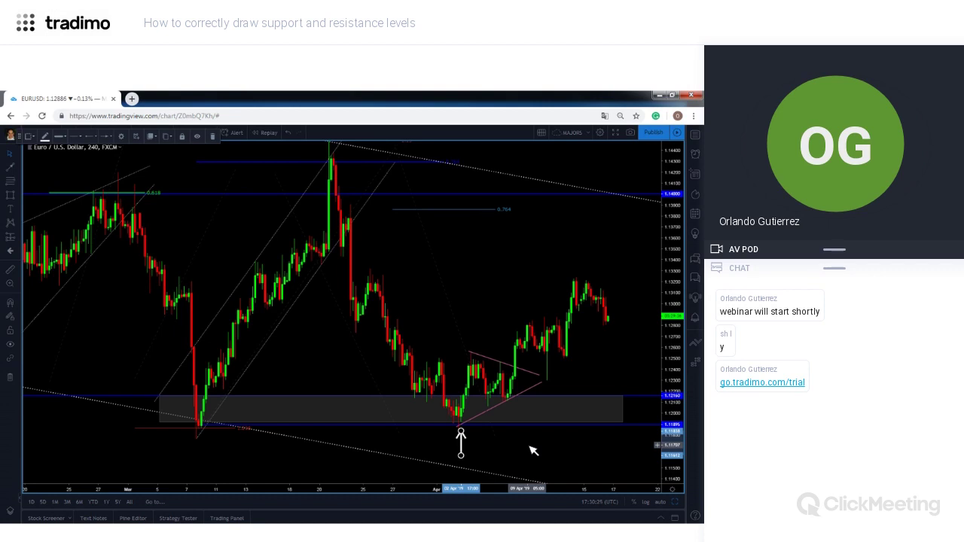
{"action": "left_click", "coordinate": [536, 444]}
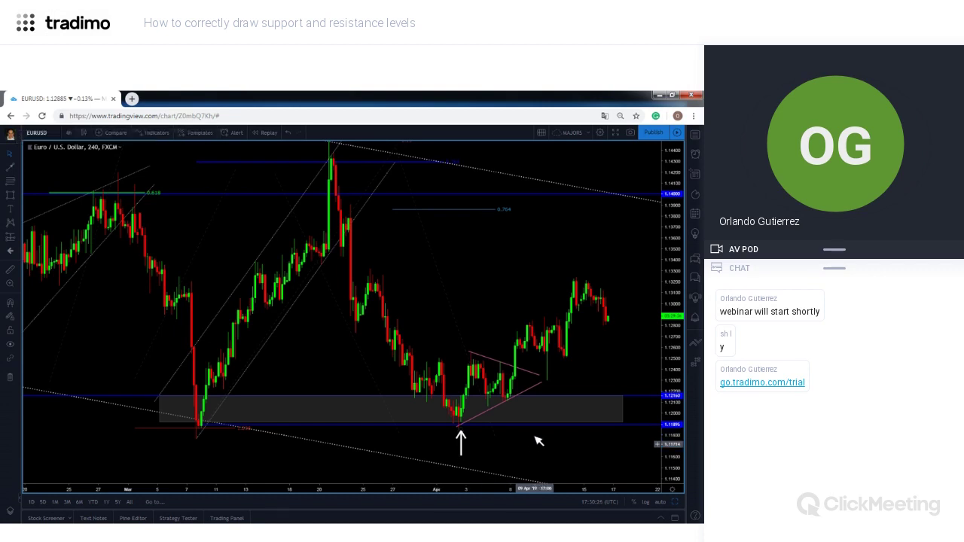
{"action": "left_click", "coordinate": [463, 422]}
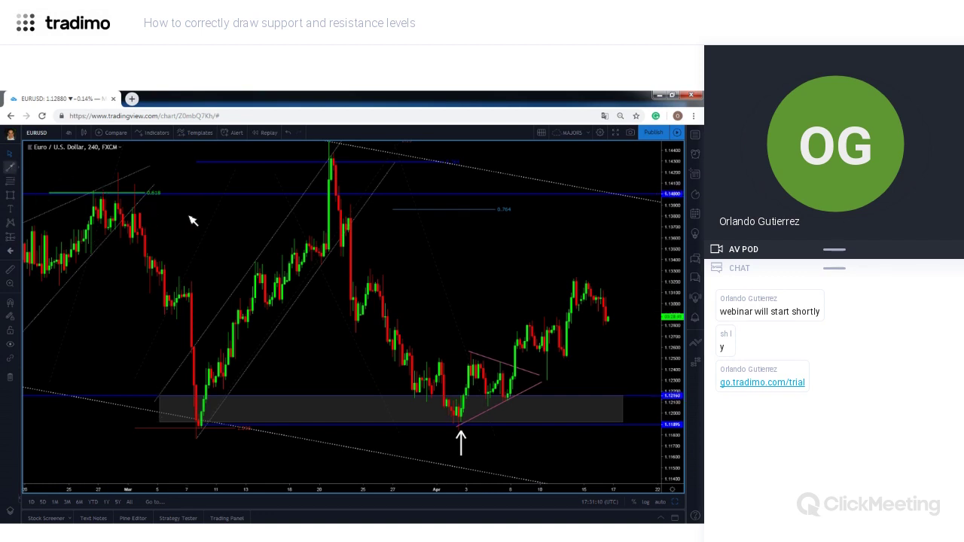
Draw a white arrow pointing down above the 7 March candles before the sharp drop, from about 1.1376 to about 1.1328.
{"action": "key", "text": "alt+t"}
{"action": "mouse_move", "coordinate": [189, 221]}
{"action": "left_mouse_down"}
{"action": "mouse_move", "coordinate": [198, 275]}
{"action": "mouse_move", "coordinate": [189, 273]}
{"action": "left_mouse_up"}
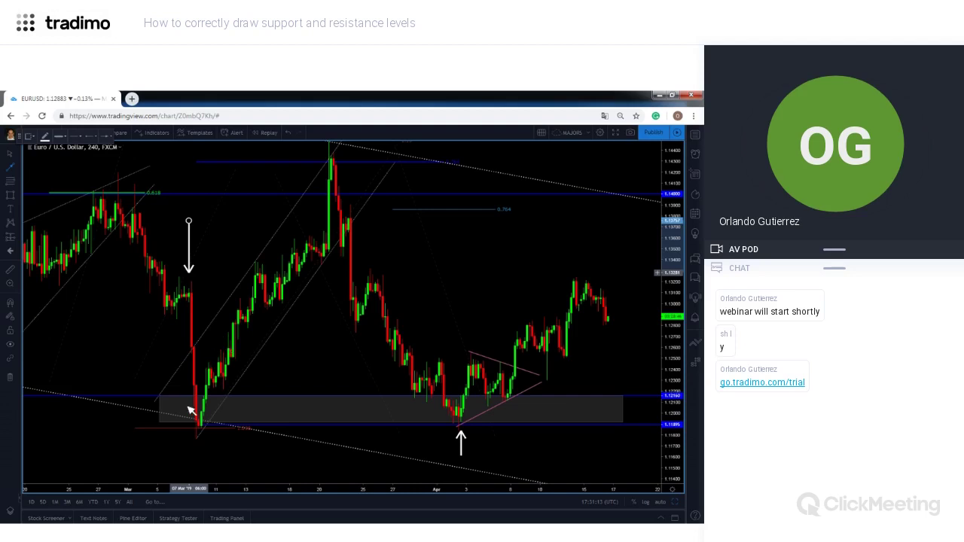
{"action": "left_click", "coordinate": [87, 452]}
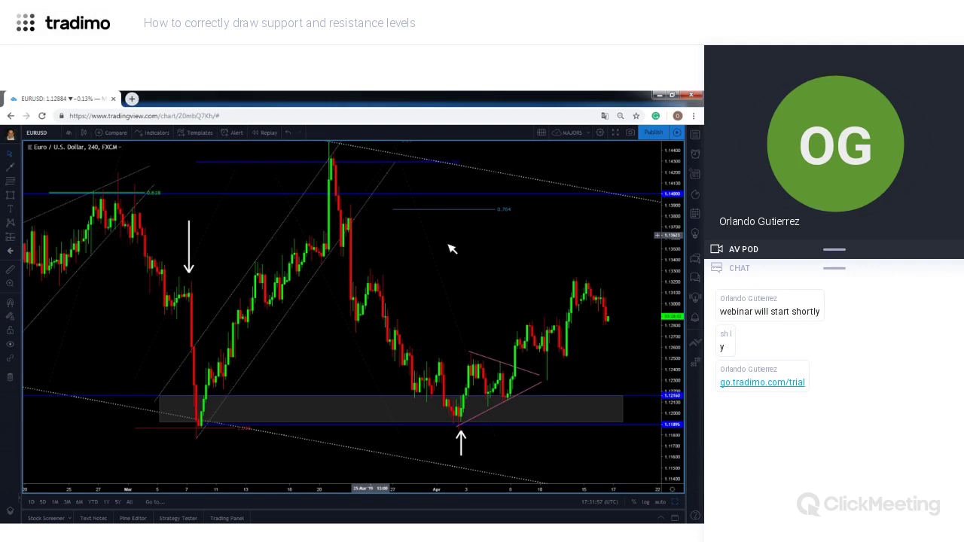
Draw a yellow rectangle over the late-February to early-March highs at the 1.14000 line, from about 1.1419 to about 1.1396.
{"action": "key", "text": "Left"}
{"action": "key", "text": "Left"}
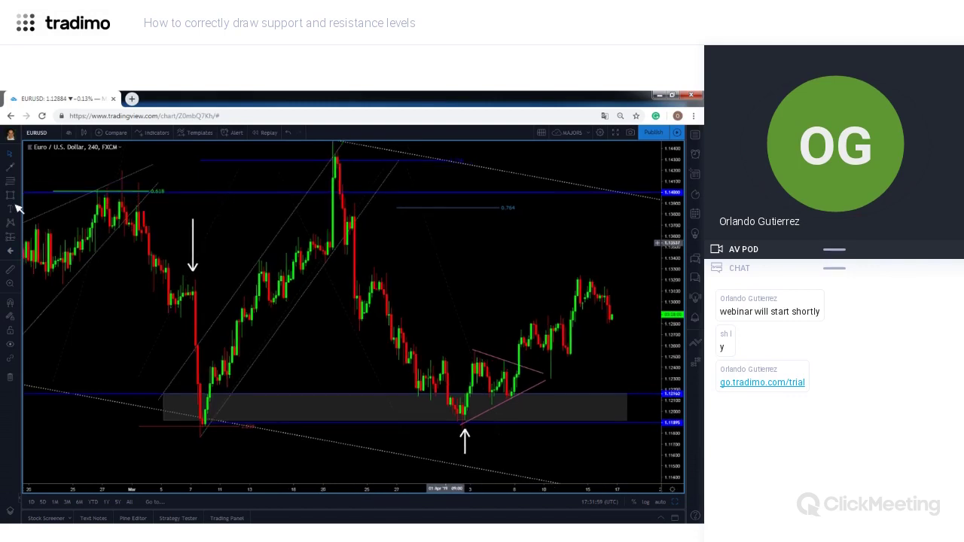
{"action": "key", "text": "Left"}
{"action": "left_click_drag", "start_coordinate": [92, 172], "coordinate": [168, 199]}
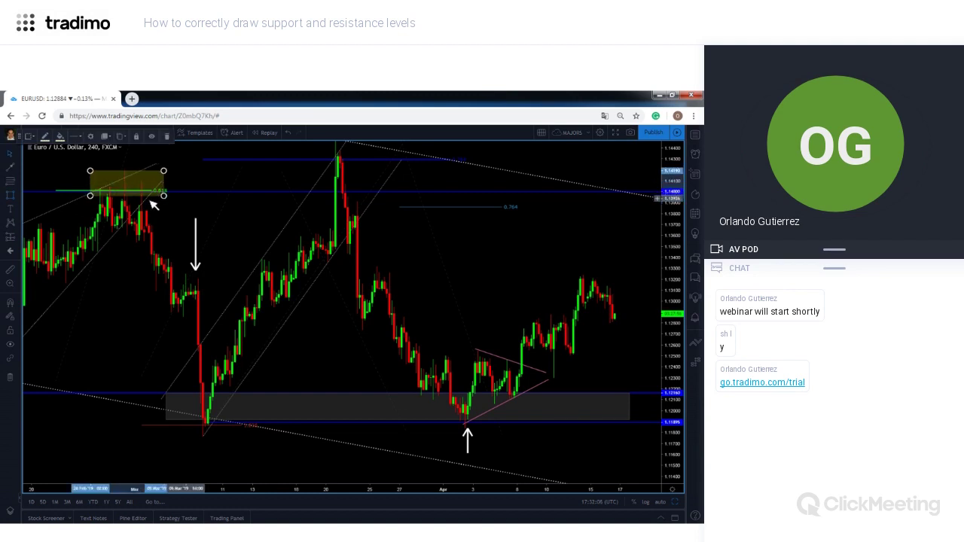
{"action": "left_click", "coordinate": [157, 222]}
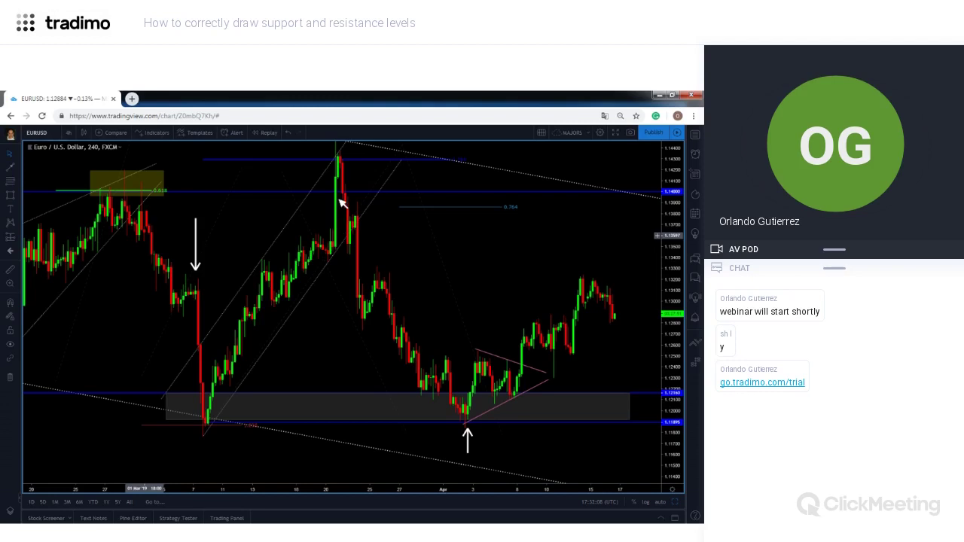